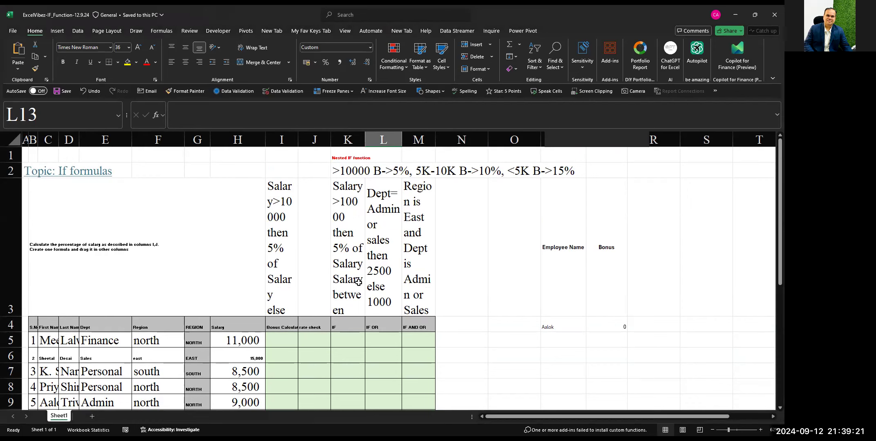
Look over the salary table from the instruction text to its last row and select the whole data block.
{"action": "left_click", "coordinate": [152, 196]}
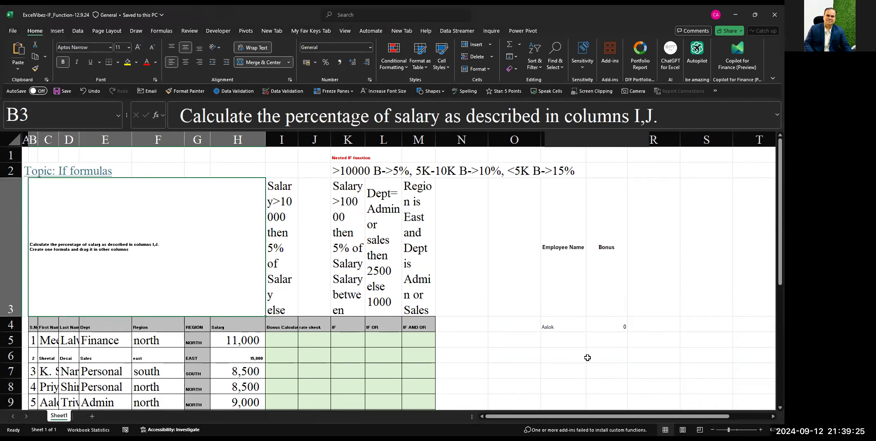
{"action": "scroll", "coordinate": [588, 358], "scroll_direction": "down", "scroll_amount": 3}
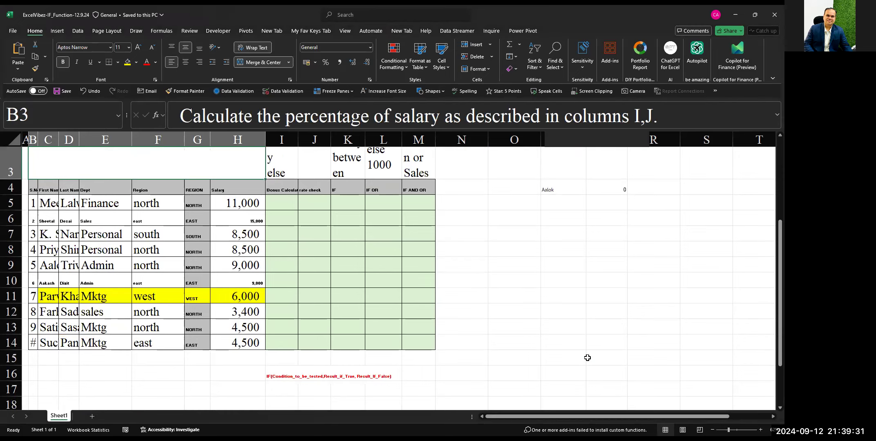
{"action": "scroll", "coordinate": [587, 357], "scroll_direction": "up", "scroll_amount": 3}
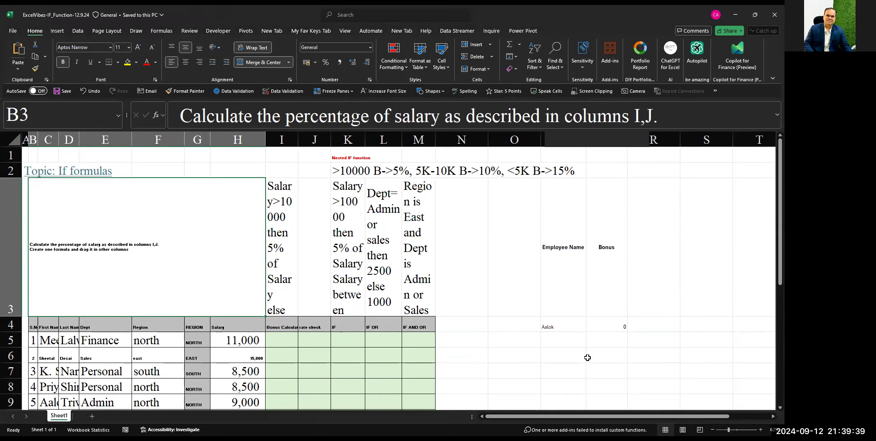
{"action": "key", "text": "ctrl+a"}
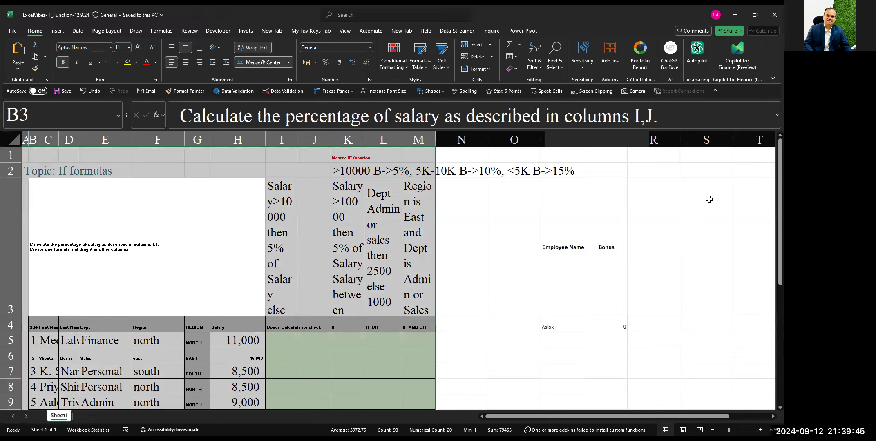
Enter the note "Ctrl +A" in cell P6, beside the salary table.
{"action": "left_click", "coordinate": [551, 355]}
{"action": "type", "text": "Ctrl"}
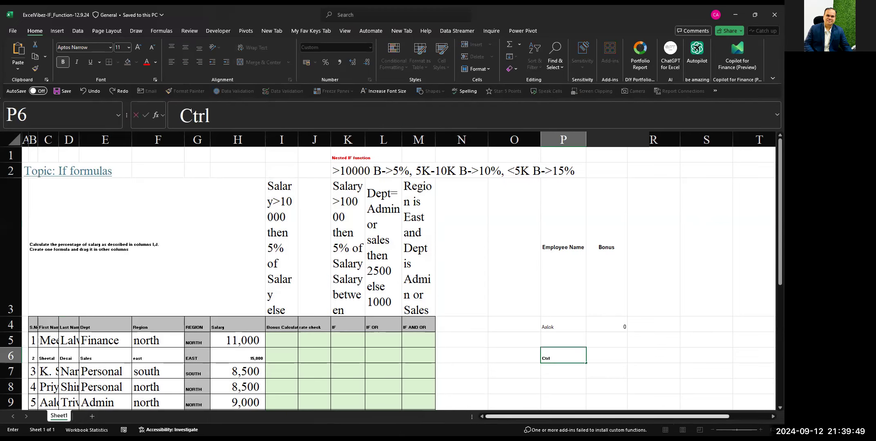
{"action": "type", "text": " +A"}
{"action": "key", "text": "Return"}
{"action": "key", "text": "Up"}
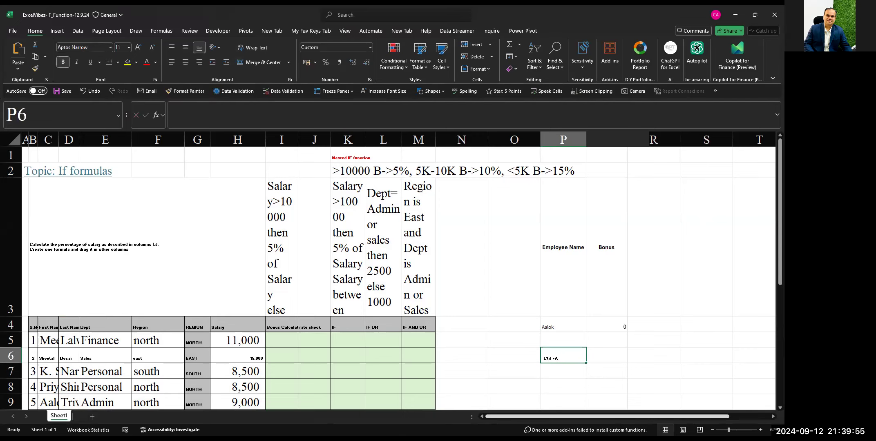
Set the font size of the note cells from P6 to P10 to 26.
{"action": "key", "text": "shift+Down"}
{"action": "key", "text": "shift+Down"}
{"action": "key", "text": "shift+Down"}
{"action": "key", "text": "shift+Down"}
{"action": "left_click", "coordinate": [129, 48]}
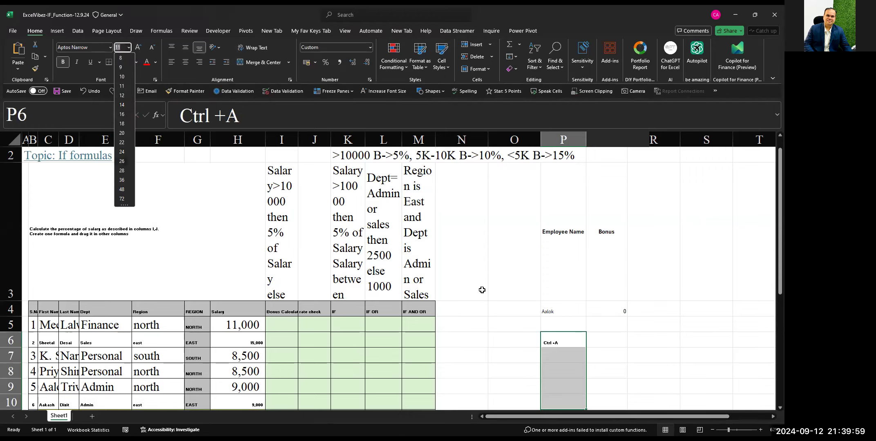
{"action": "left_click", "coordinate": [606, 339]}
Autofit the width of all columns on the whole worksheet.
{"action": "left_click", "coordinate": [303, 337]}
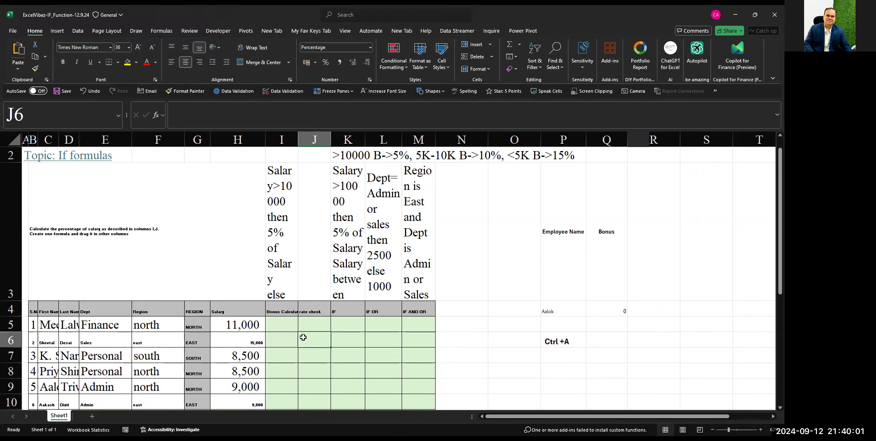
{"action": "key", "text": "ctrl+a"}
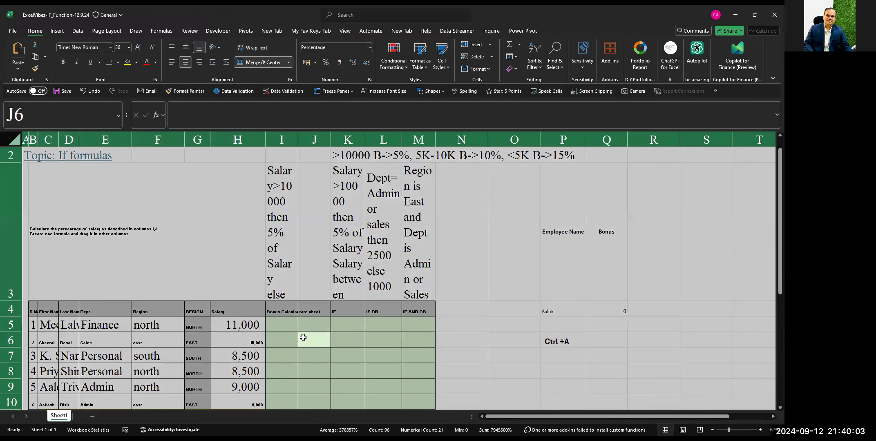
{"action": "key", "text": "alt"}
{"action": "key", "text": "h"}
{"action": "key", "text": "o"}
{"action": "key", "text": "i"}
{"action": "left_click", "coordinate": [383, 311]}
Enter the note "Alt + H + O + I" in cell P7, below the "Ctrl +A" note.
{"action": "scroll", "coordinate": [383, 311], "scroll_direction": "right", "scroll_amount": 5}
{"action": "scroll", "coordinate": [383, 310], "scroll_direction": "right", "scroll_amount": 2}
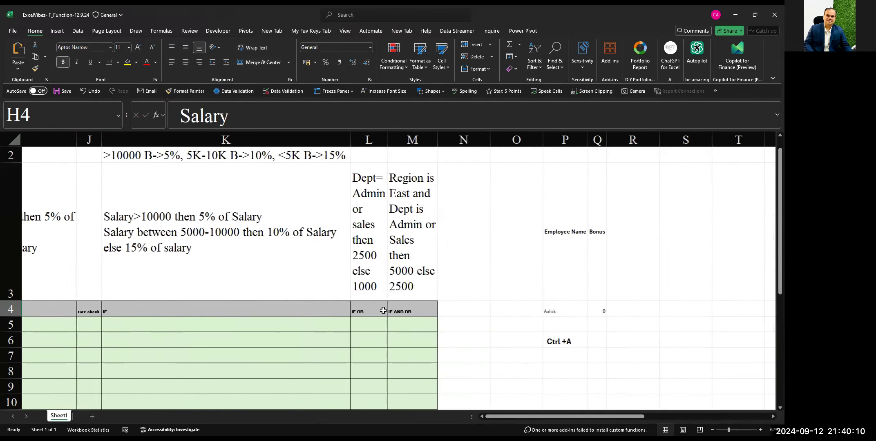
{"action": "left_click", "coordinate": [575, 355]}
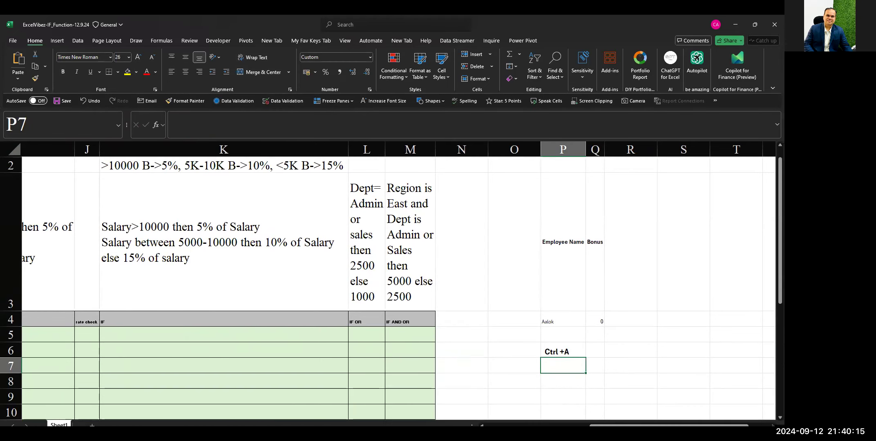
{"action": "type", "text": "Alt + H"}
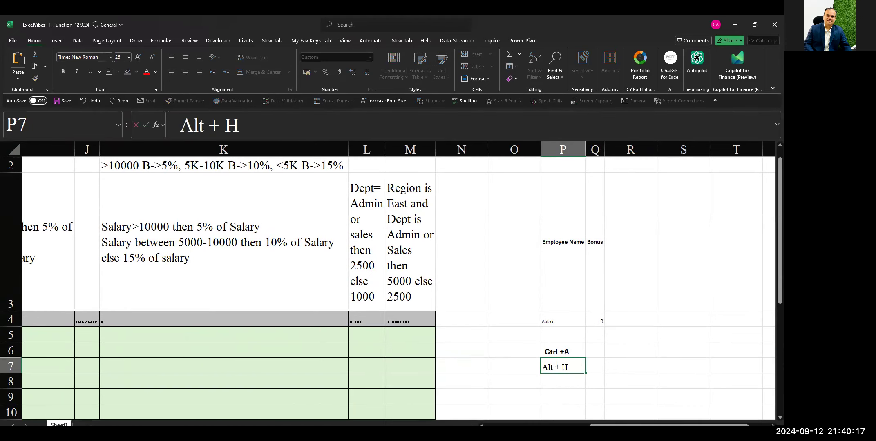
{"action": "type", "text": " + O + I"}
{"action": "key", "text": "Return"}
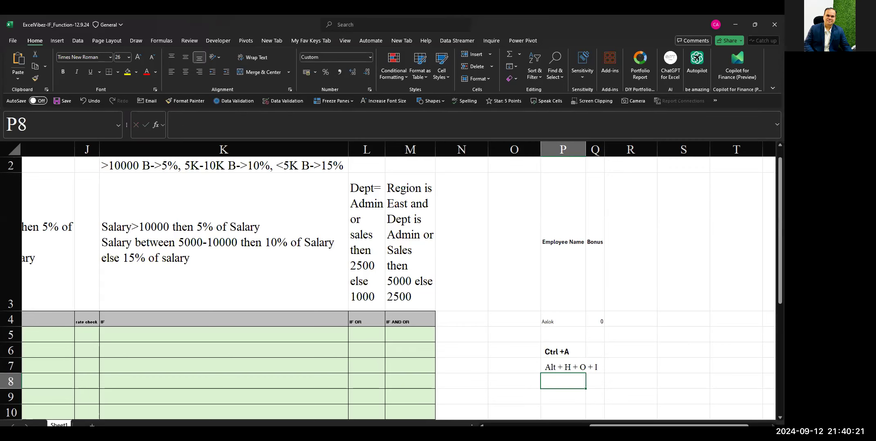
Make the note in P7 bold and autofit the width of its column.
{"action": "key", "text": "Up"}
{"action": "key", "text": "ctrl+b"}
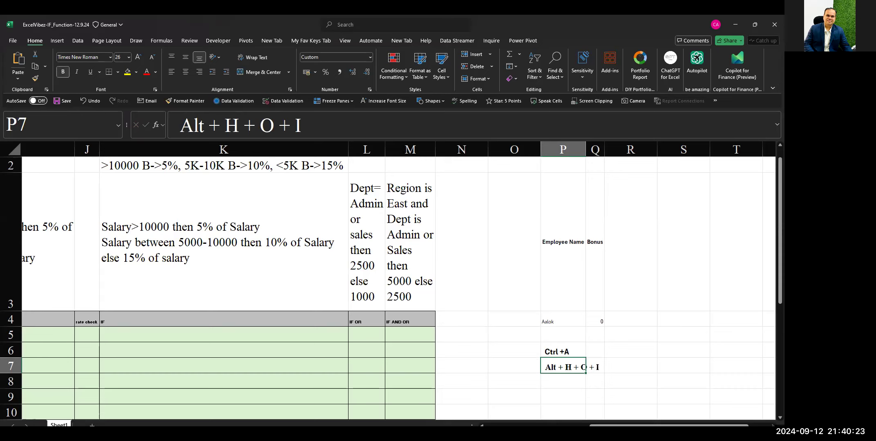
{"action": "key", "text": "alt+h"}
{"action": "key", "text": "o"}
{"action": "key", "text": "i"}
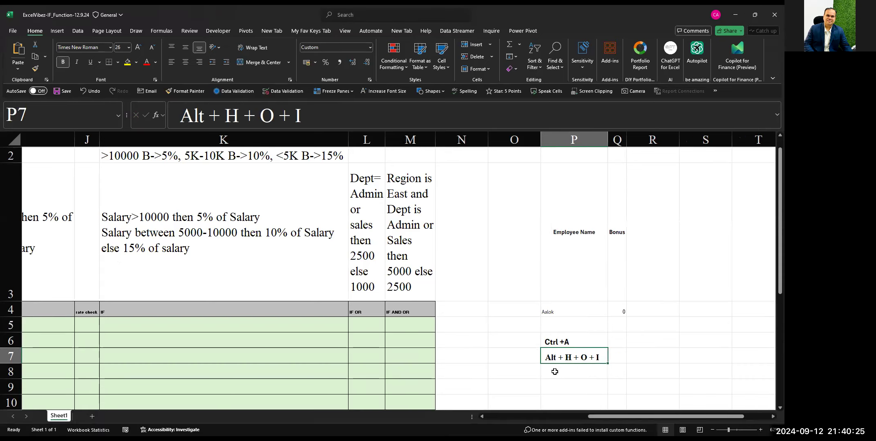
Move the "Topic: If formulas" heading from cell A2 to cell C2.
{"action": "key", "text": "Left"}
{"action": "key", "text": "Left"}
{"action": "key", "text": "Left"}
{"action": "key", "text": "Left"}
{"action": "key", "text": "Left"}
{"action": "key", "text": "Left"}
{"action": "key", "text": "Left"}
{"action": "key", "text": "Left"}
{"action": "key", "text": "Left"}
{"action": "key", "text": "Left"}
{"action": "key", "text": "Left"}
{"action": "key", "text": "Left"}
{"action": "key", "text": "Left"}
{"action": "key", "text": "Left"}
{"action": "key", "text": "Left"}
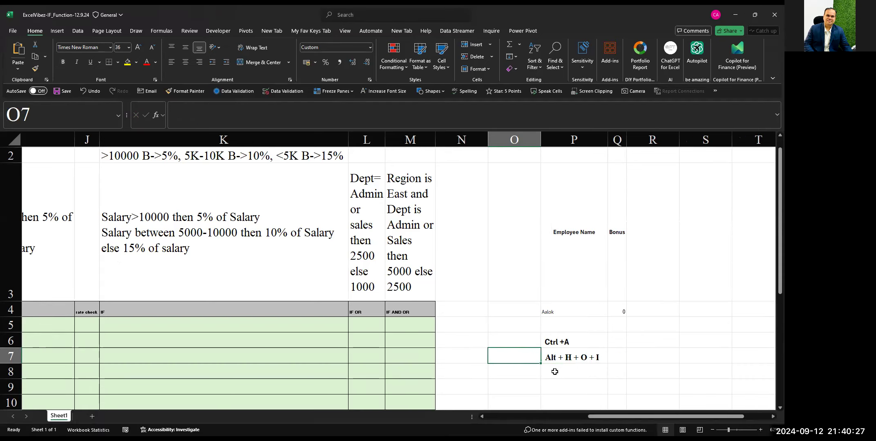
{"action": "key", "text": "Up"}
{"action": "key", "text": "Up"}
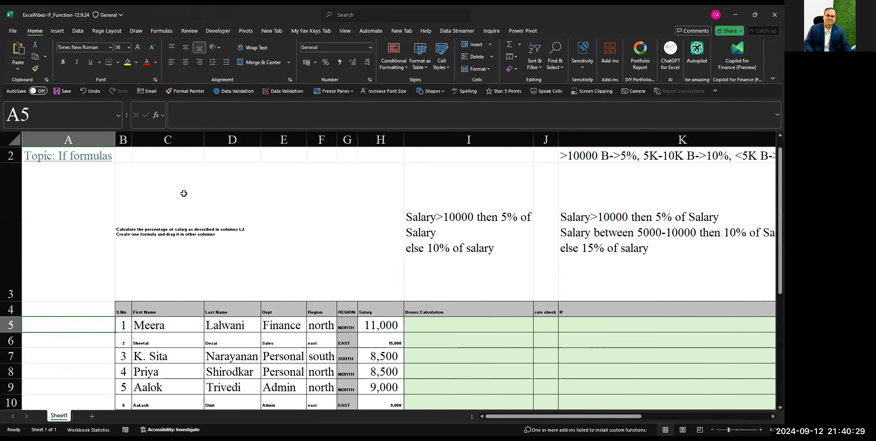
{"action": "left_click", "coordinate": [184, 193]}
{"action": "key", "text": "Up"}
{"action": "key", "text": "Left"}
{"action": "key", "text": "ctrl+c"}
{"action": "key", "text": "Right"}
{"action": "key", "text": "Right"}
{"action": "key", "text": "ctrl+v"}
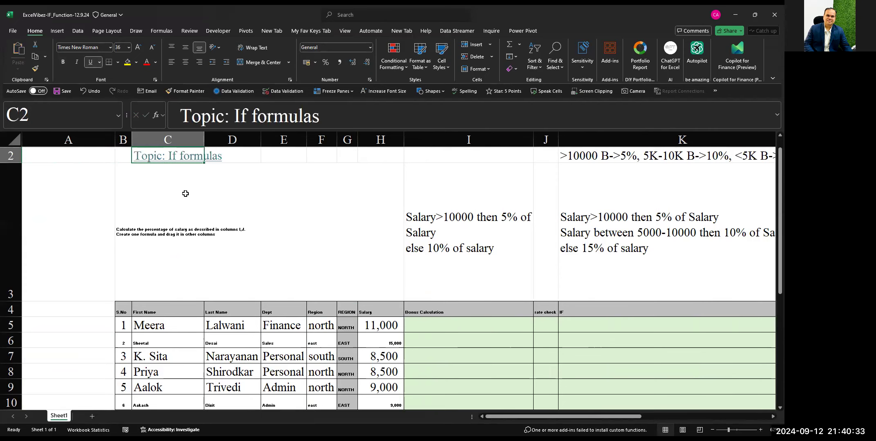
Narrow the empty column A and widen the uppercase REGION column G.
{"action": "left_click_drag", "start_coordinate": [114, 140], "coordinate": [44, 140]}
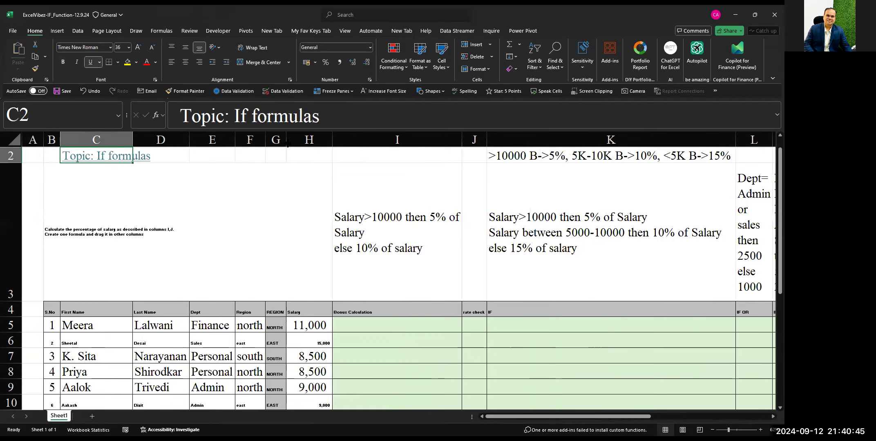
{"action": "left_click_drag", "start_coordinate": [286, 143], "coordinate": [309, 143]}
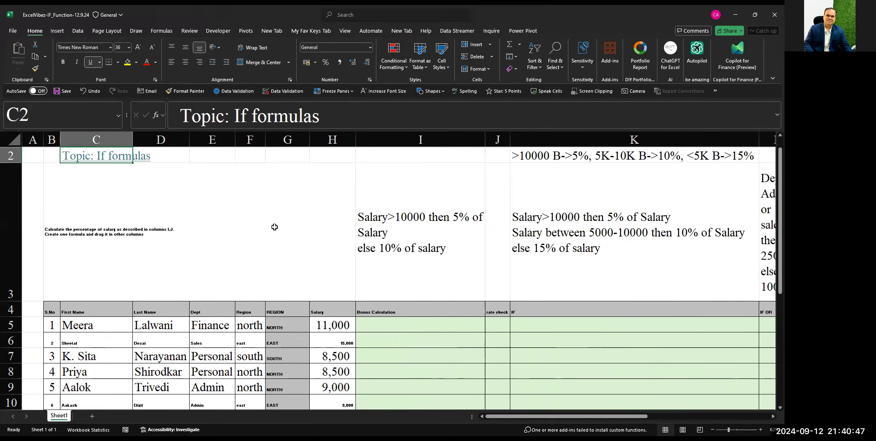
Examine the worksheet along row 2, past the notes beside the table, and return to the salary table.
{"action": "left_click", "coordinate": [222, 273]}
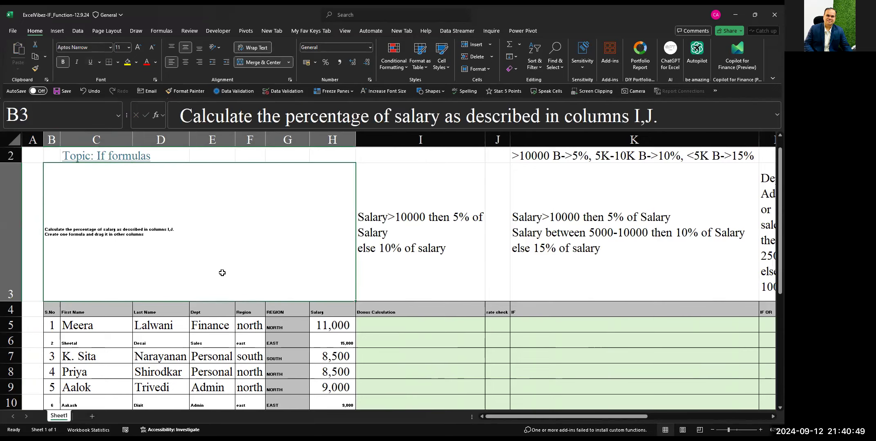
{"action": "key", "text": "Up"}
{"action": "key", "text": "Right"}
{"action": "key", "text": "Right"}
{"action": "key", "text": "Right"}
{"action": "key", "text": "Right"}
{"action": "key", "text": "Right"}
{"action": "key", "text": "Right"}
{"action": "key", "text": "Right"}
{"action": "key", "text": "Right"}
{"action": "key", "text": "Right"}
{"action": "key", "text": "Right"}
{"action": "key", "text": "Right"}
{"action": "key", "text": "Right"}
{"action": "key", "text": "Right"}
{"action": "key", "text": "Right"}
{"action": "key", "text": "Right"}
{"action": "key", "text": "Right"}
{"action": "key", "text": "Right"}
{"action": "key", "text": "Right"}
{"action": "key", "text": "Right"}
{"action": "key", "text": "Right"}
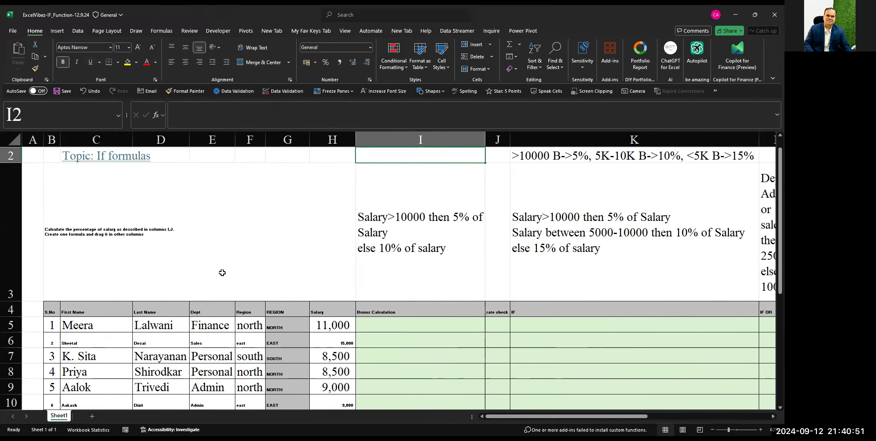
{"action": "scroll", "coordinate": [66, 266], "scroll_direction": "down", "scroll_amount": 1}
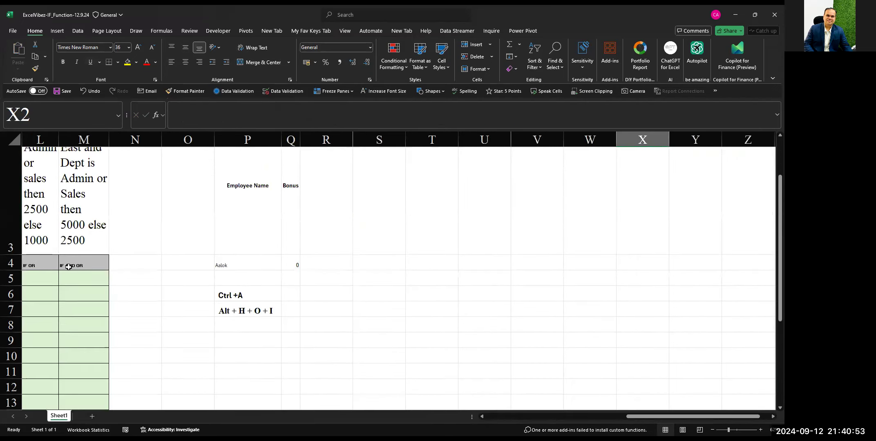
{"action": "scroll", "coordinate": [66, 266], "scroll_direction": "down", "scroll_amount": 1}
{"action": "scroll", "coordinate": [65, 266], "scroll_direction": "left", "scroll_amount": 10}
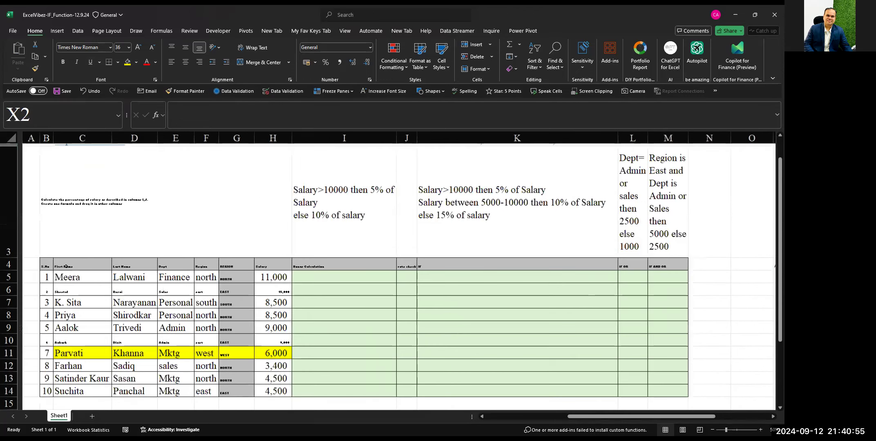
Set the font of the range B3:M14 to Times New Roman and try to set its size to 12.
{"action": "left_click", "coordinate": [48, 202]}
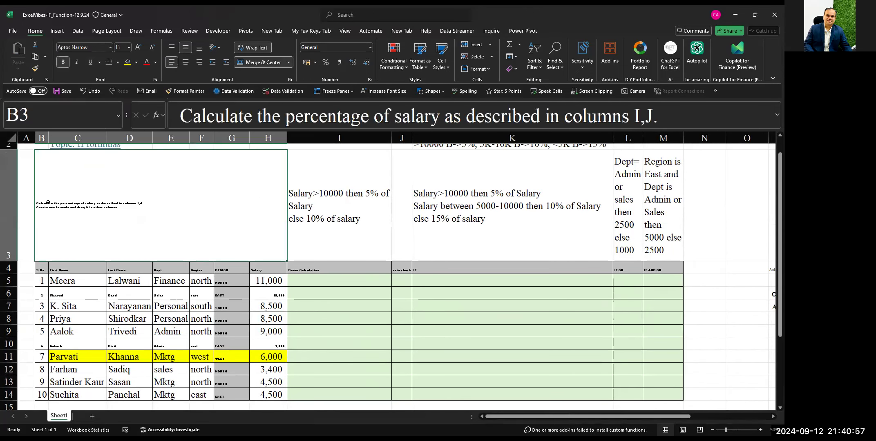
{"action": "key", "text": "shift+Right"}
{"action": "key", "text": "shift+Right"}
{"action": "key", "text": "shift+Right"}
{"action": "key", "text": "shift+Right"}
{"action": "key", "text": "shift+Right"}
{"action": "key", "text": "shift+Down"}
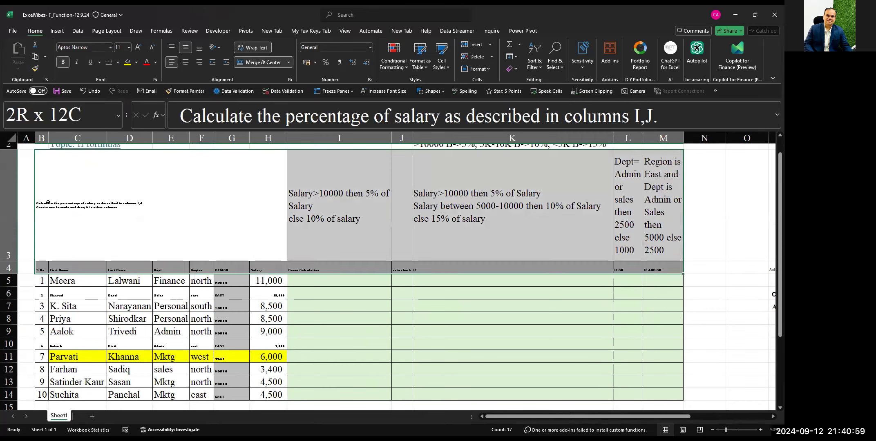
{"action": "key", "text": "shift+Down"}
{"action": "key", "text": "shift+Down"}
{"action": "key", "text": "shift+Down"}
{"action": "key", "text": "shift+Down"}
{"action": "key", "text": "shift+Down"}
{"action": "key", "text": "shift+Down"}
{"action": "key", "text": "shift+Down"}
{"action": "key", "text": "shift+Down"}
{"action": "key", "text": "shift+Down"}
{"action": "key", "text": "shift+Down"}
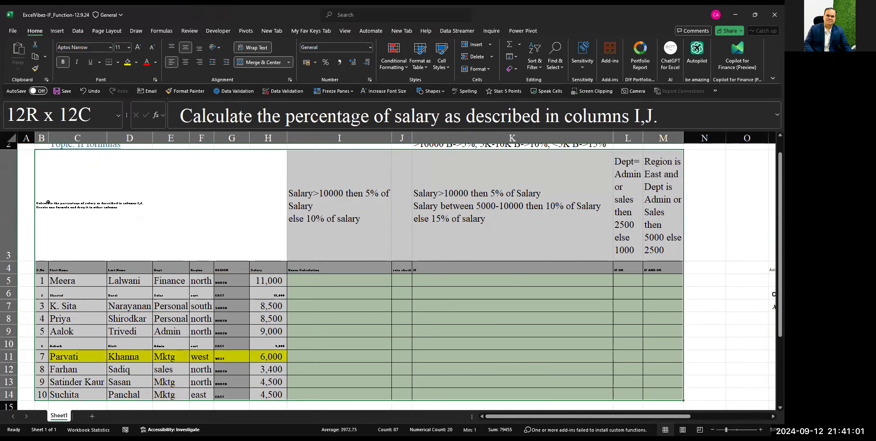
{"action": "left_click", "coordinate": [101, 48]}
{"action": "type", "text": "Times New Roman"}
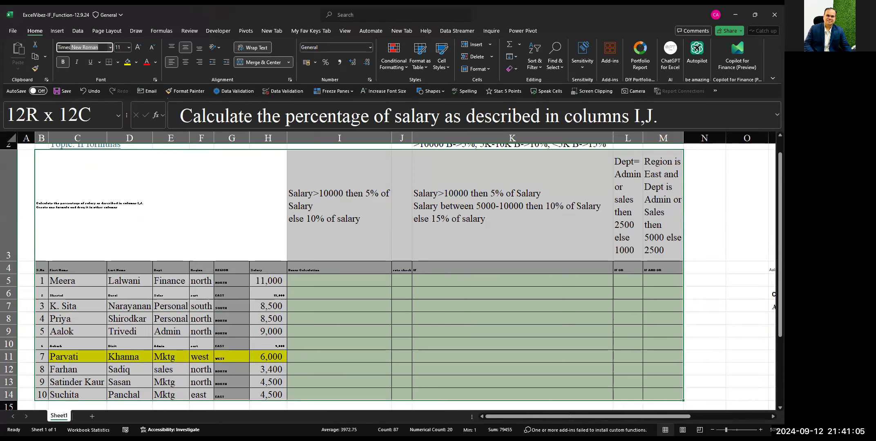
{"action": "key", "text": "Tab"}
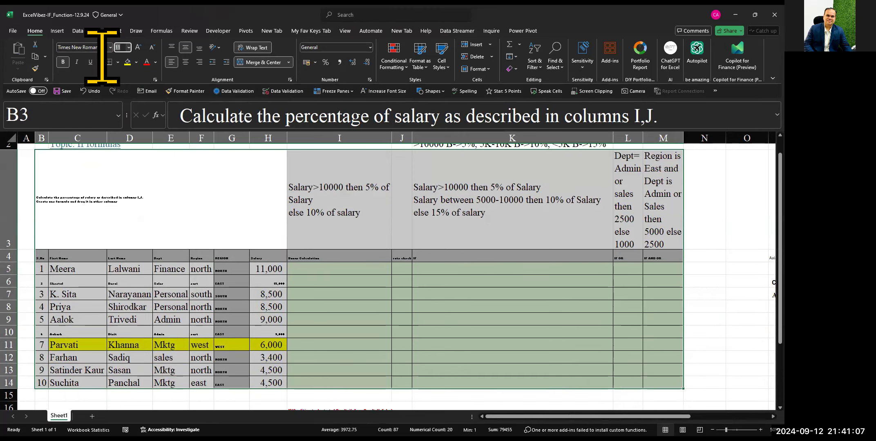
{"action": "type", "text": "12"}
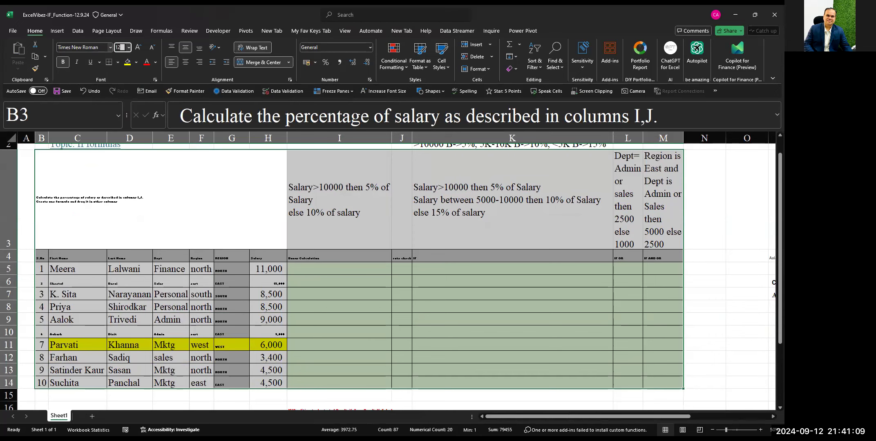
{"action": "left_click", "coordinate": [376, 290]}
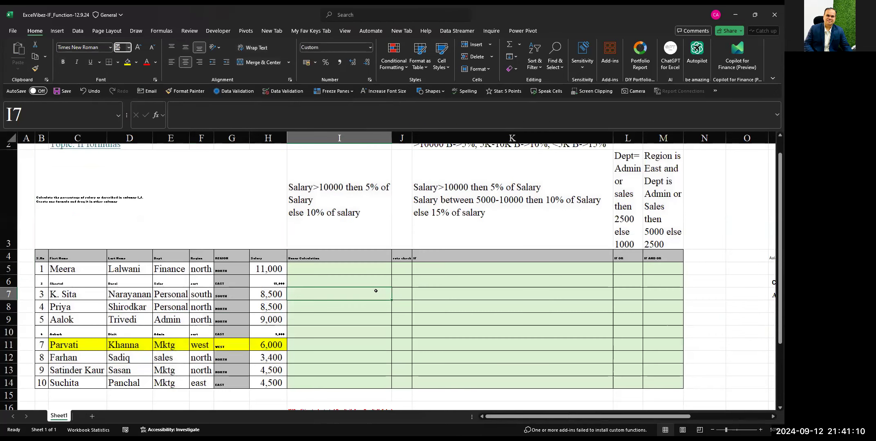
Enlarge the font of the merged instruction text in B3 to size 48.
{"action": "left_click", "coordinate": [212, 208]}
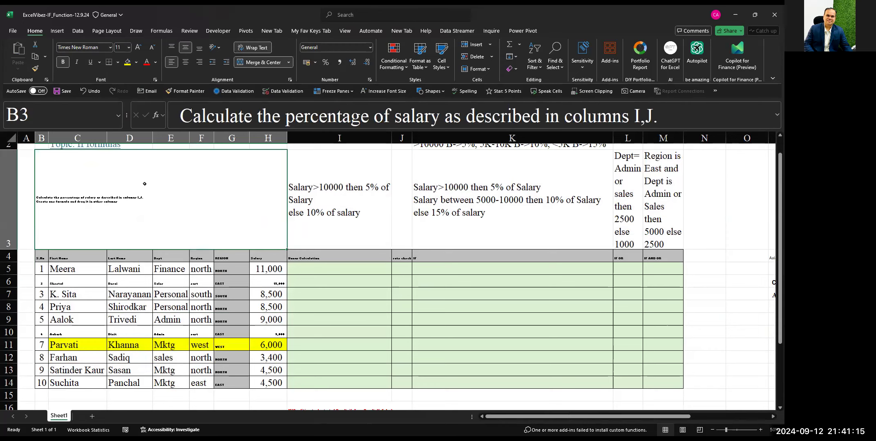
{"action": "left_click", "coordinate": [138, 47]}
{"action": "double_click", "coordinate": [139, 47]}
{"action": "left_click", "coordinate": [139, 47]}
{"action": "left_click", "coordinate": [139, 47]}
{"action": "left_click", "coordinate": [139, 47]}
{"action": "left_click", "coordinate": [139, 48]}
{"action": "left_click", "coordinate": [139, 47]}
{"action": "left_click", "coordinate": [139, 48]}
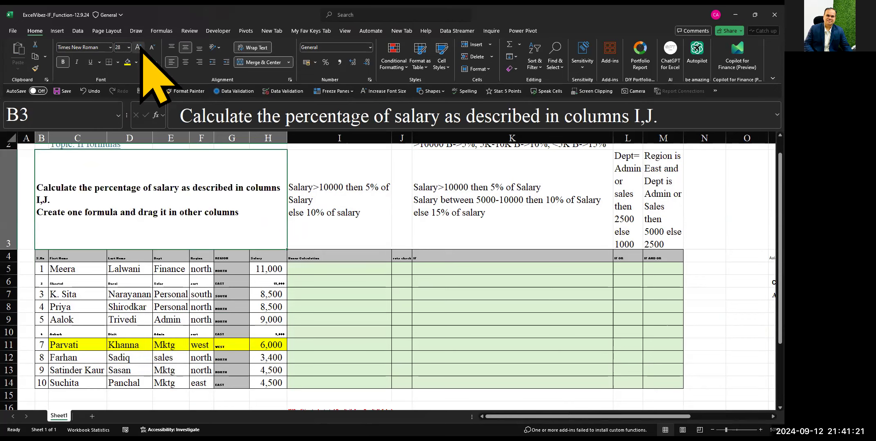
{"action": "left_click", "coordinate": [139, 47]}
{"action": "left_click", "coordinate": [139, 48]}
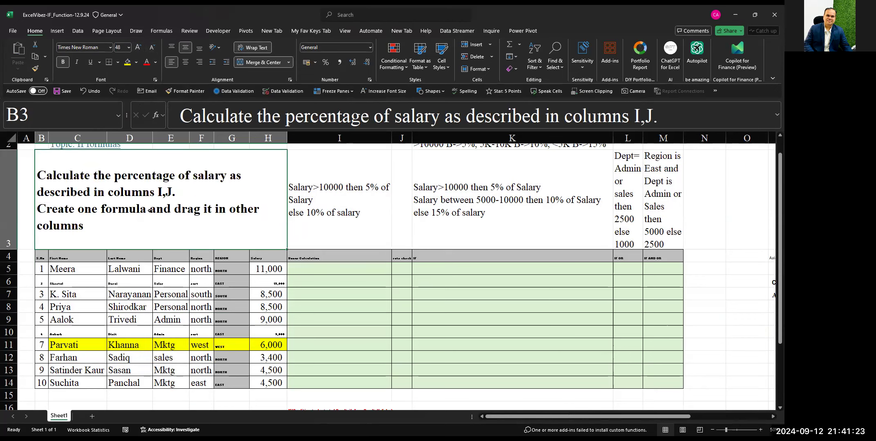
{"action": "left_click", "coordinate": [178, 257]}
{"action": "scroll", "coordinate": [179, 257], "scroll_direction": "up", "scroll_amount": 1}
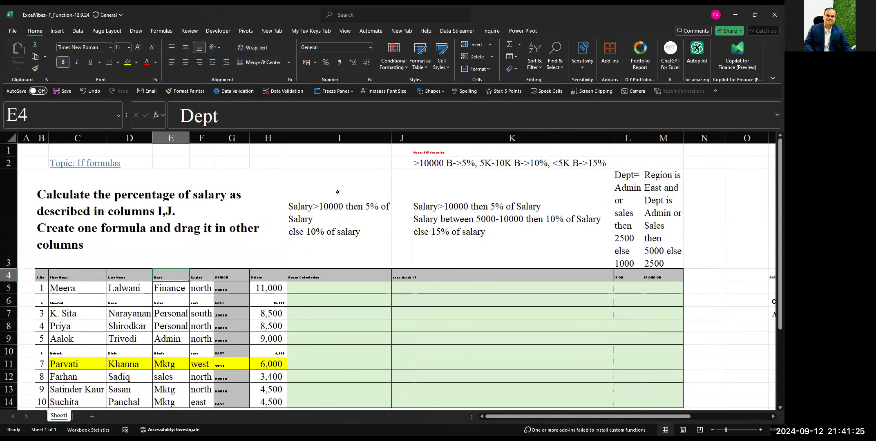
Clear the shorthand bonus-rate note in cell K2.
{"action": "left_click", "coordinate": [336, 192]}
{"action": "left_click", "coordinate": [474, 158]}
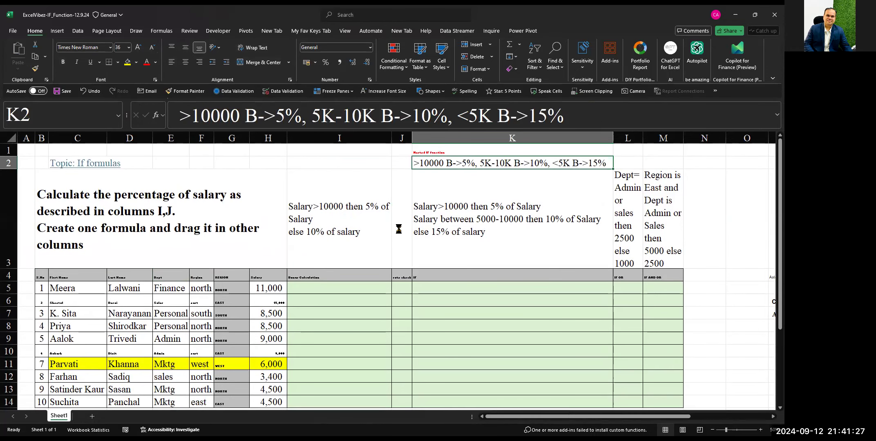
{"action": "key", "text": "Delete"}
Make the condition texts in I3:M3 bold.
{"action": "left_click", "coordinate": [399, 229]}
{"action": "key", "text": "Left"}
{"action": "key", "text": "shift+Right"}
{"action": "key", "text": "shift+Right"}
{"action": "key", "text": "shift+Right"}
{"action": "key", "text": "shift+Right"}
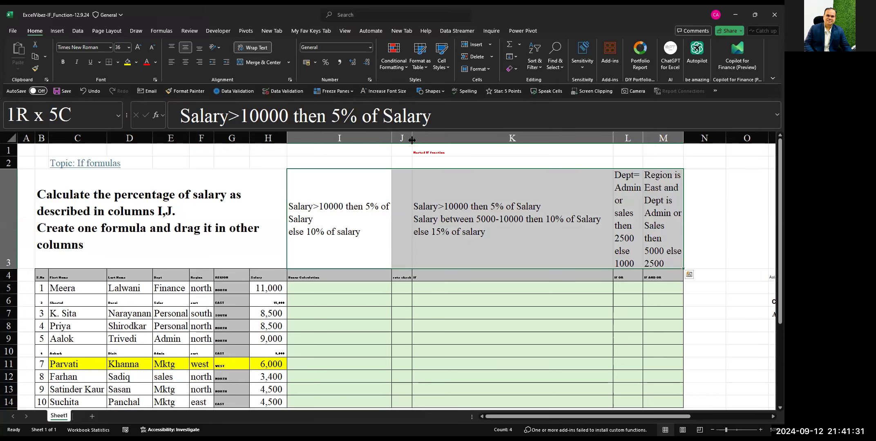
{"action": "key", "text": "ctrl+b"}
Widen columns J, L and M, narrow column K, and centre the condition texts in I3:M3 horizontally.
{"action": "left_click_drag", "start_coordinate": [411, 140], "coordinate": [433, 140]}
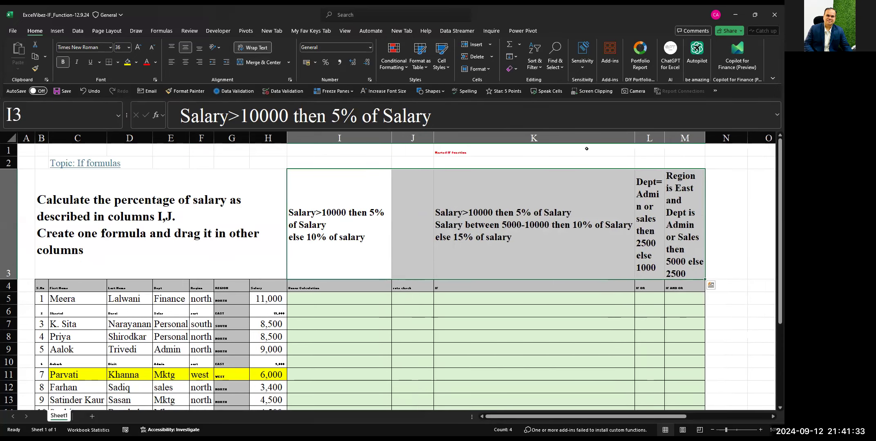
{"action": "left_click_drag", "start_coordinate": [666, 134], "coordinate": [774, 145]}
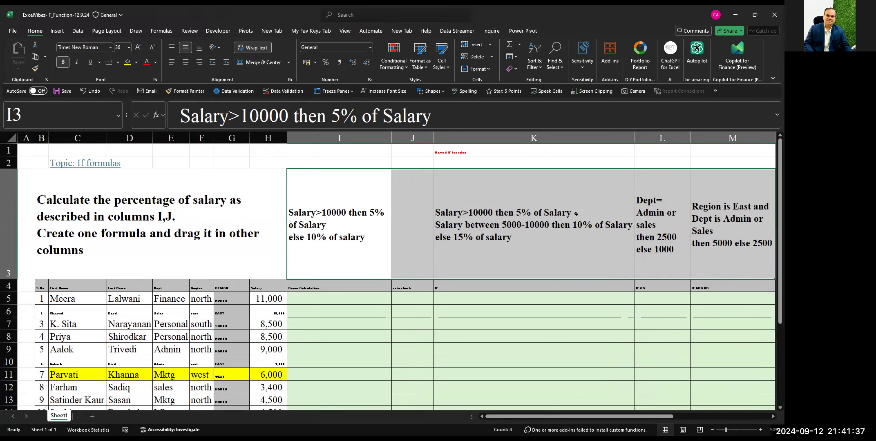
{"action": "left_click_drag", "start_coordinate": [634, 139], "coordinate": [555, 151]}
{"action": "left_click_drag", "start_coordinate": [338, 190], "coordinate": [659, 213]}
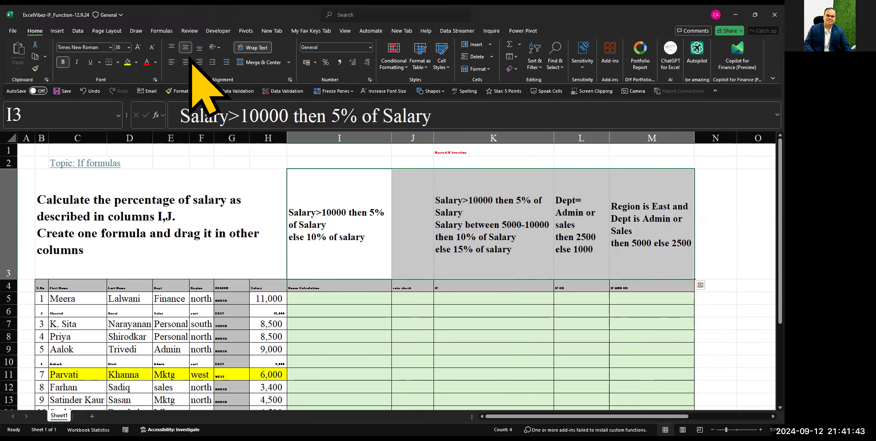
{"action": "left_click", "coordinate": [188, 65]}
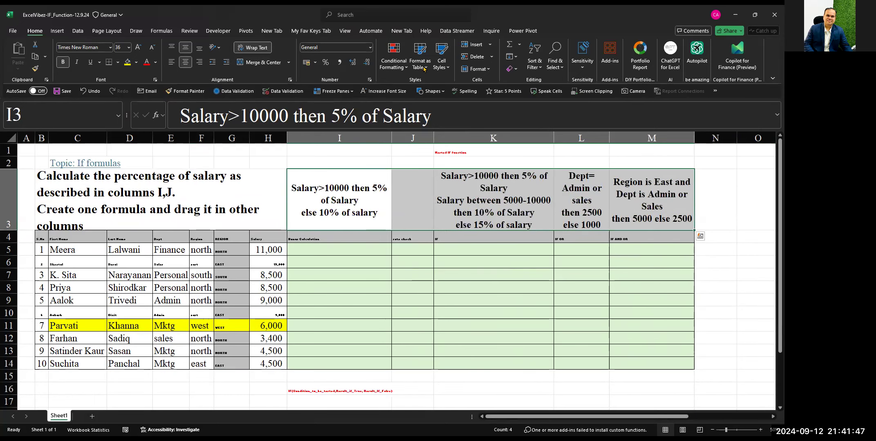
Set the font size of the table's header row 4 to 22.
{"action": "left_click", "coordinate": [8, 236]}
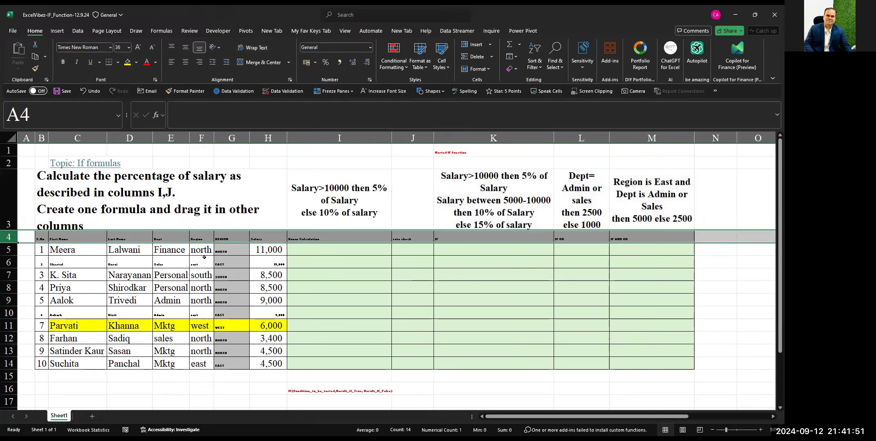
{"action": "scroll", "coordinate": [204, 256], "scroll_direction": "up", "scroll_amount": 1}
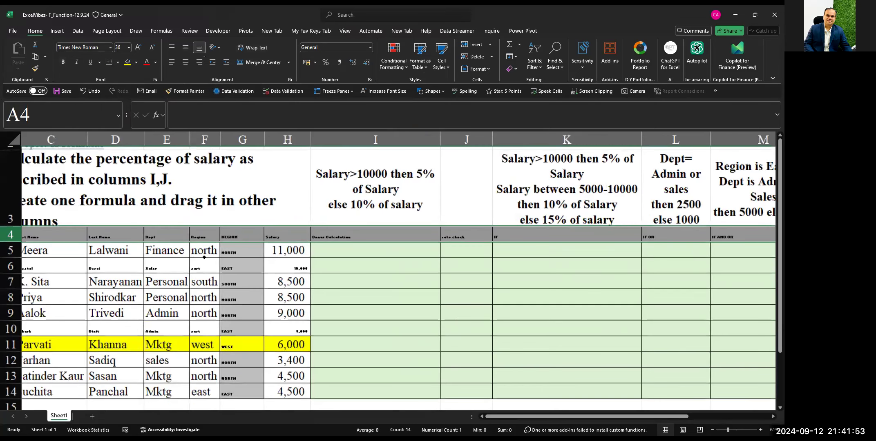
{"action": "scroll", "coordinate": [204, 256], "scroll_direction": "up", "scroll_amount": 2}
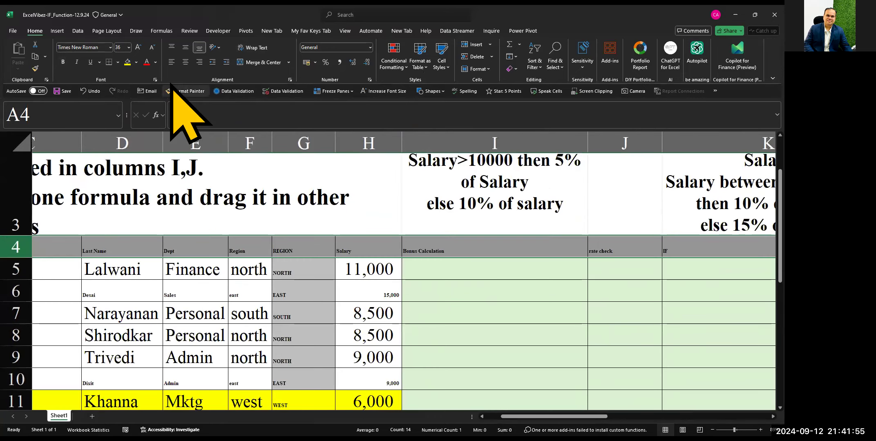
{"action": "left_click", "coordinate": [138, 47]}
{"action": "left_click", "coordinate": [138, 47]}
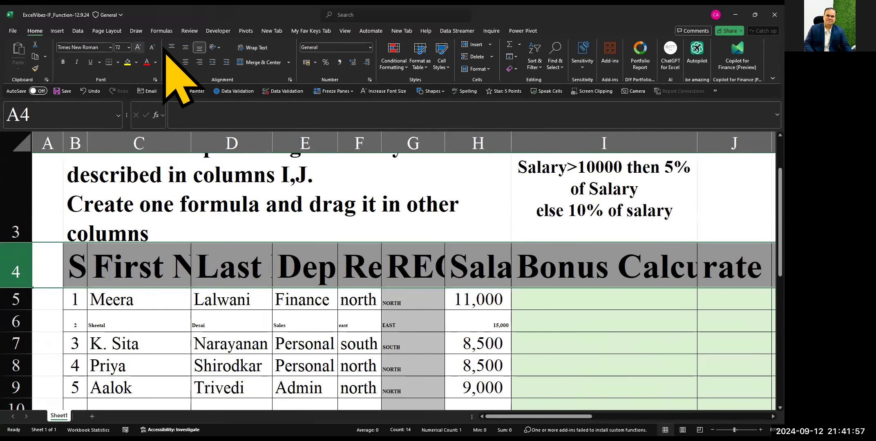
{"action": "left_click", "coordinate": [152, 47]}
{"action": "left_click", "coordinate": [152, 47]}
{"action": "left_click", "coordinate": [152, 47]}
{"action": "left_click", "coordinate": [152, 47]}
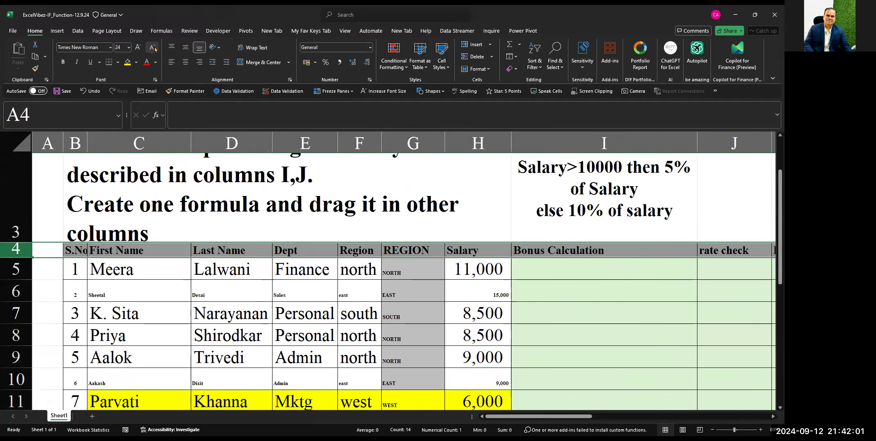
{"action": "left_click", "coordinate": [152, 47]}
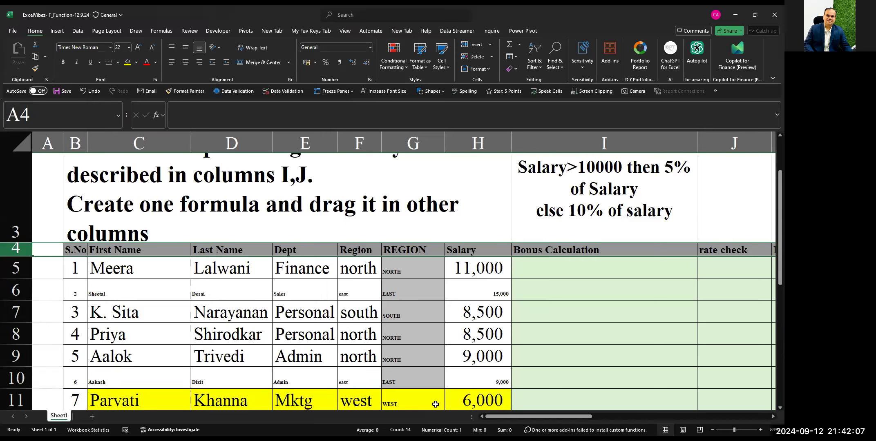
Switch to the upload dialog and upload ExcelVibez-IF_Function-12.9.24-Particpants from the Desktop folder.
{"action": "key", "text": "alt+Tab"}
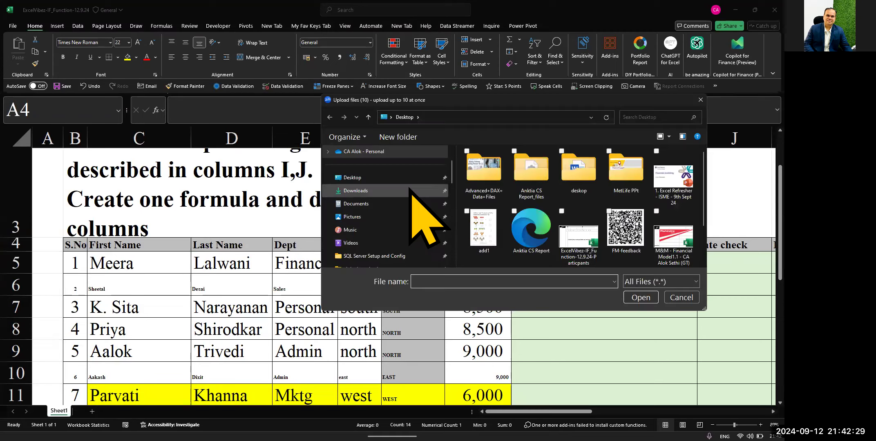
{"action": "left_click", "coordinate": [588, 237]}
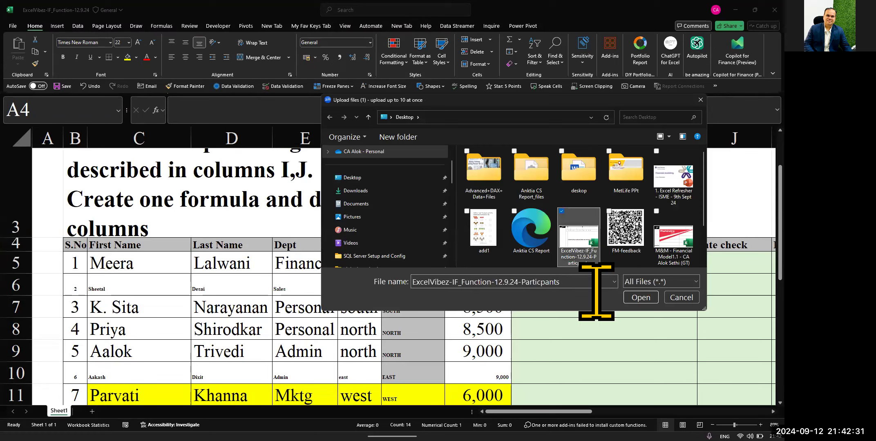
{"action": "left_click", "coordinate": [652, 296]}
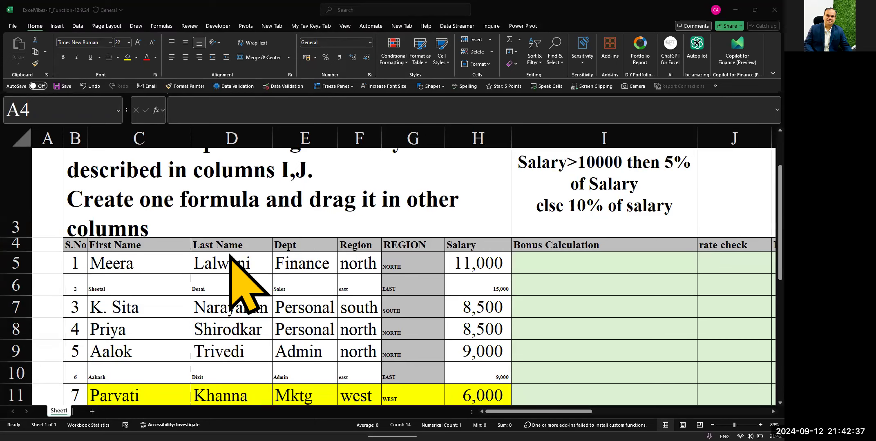
Return to the workbook and reduce the merged instruction text in B3 to font size 28.
{"action": "left_click", "coordinate": [62, 247]}
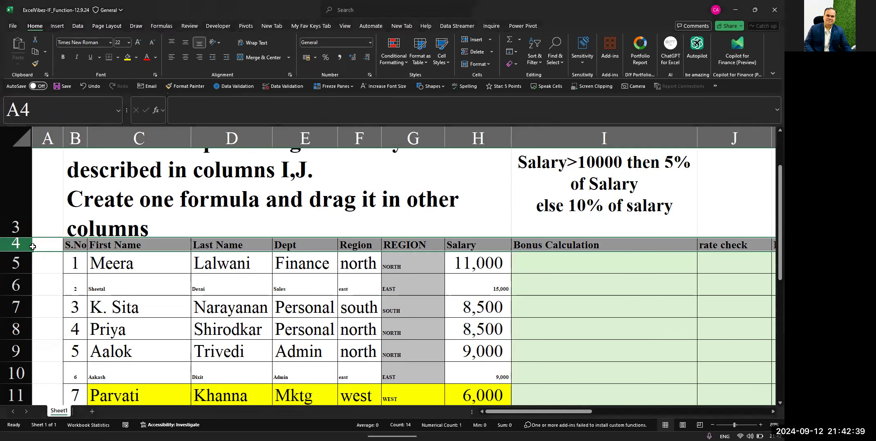
{"action": "left_click", "coordinate": [110, 166]}
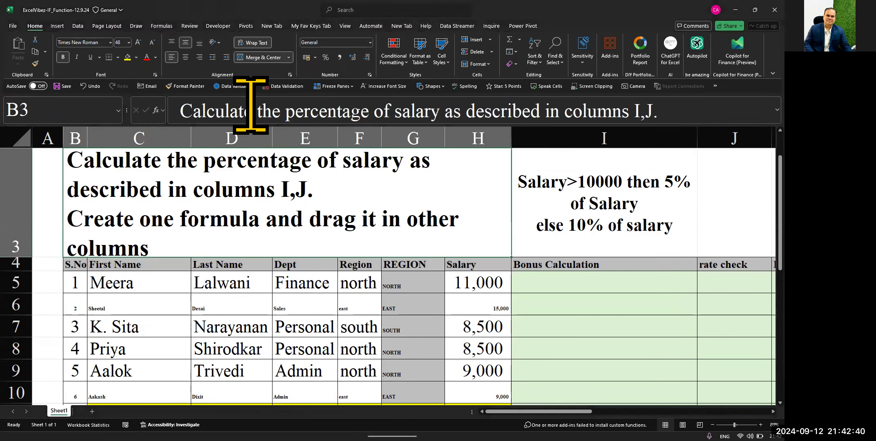
{"action": "left_click", "coordinate": [151, 42]}
{"action": "left_click", "coordinate": [152, 43]}
{"action": "left_click", "coordinate": [152, 44]}
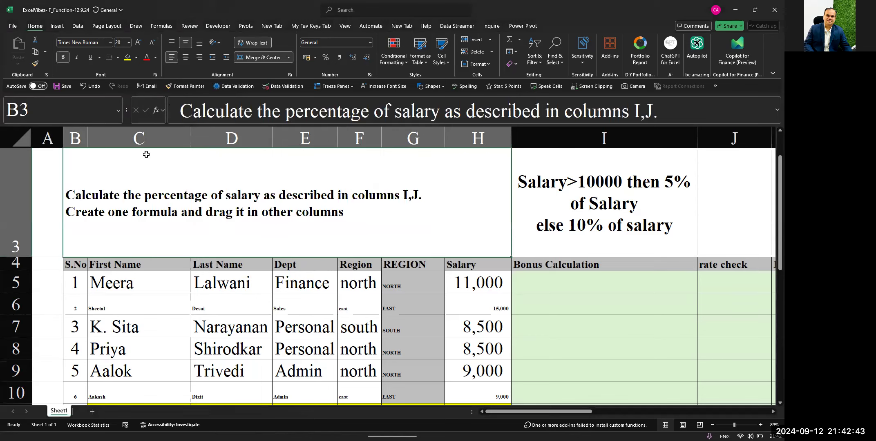
Centre the column headings in row 4 horizontally.
{"action": "left_click", "coordinate": [5, 264]}
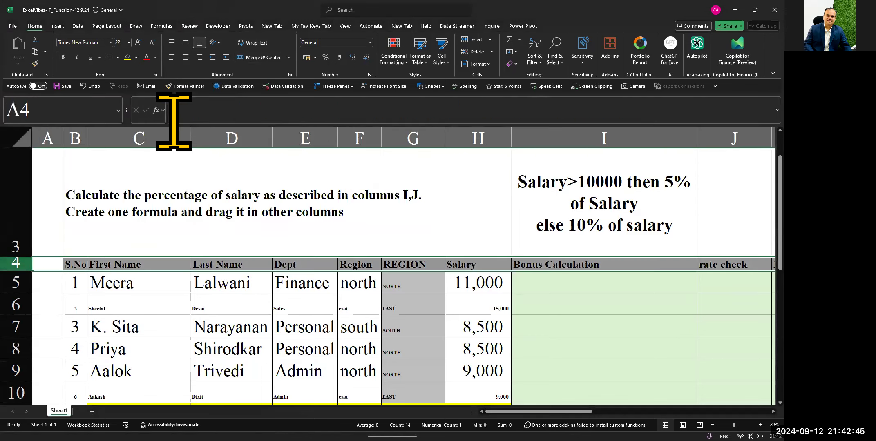
{"action": "left_click", "coordinate": [185, 58]}
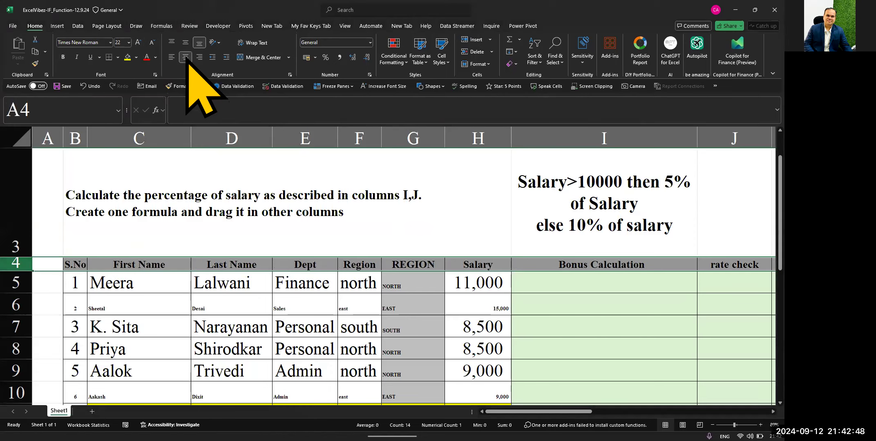
{"action": "left_click", "coordinate": [186, 286]}
Set the font size of the table data in B5:H14 to 18 and remove its bold formatting.
{"action": "left_click", "coordinate": [73, 283]}
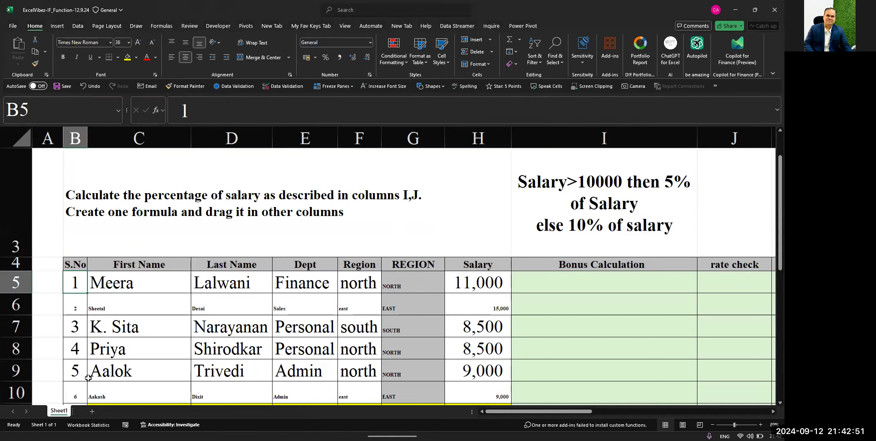
{"action": "key", "text": "shift+Right"}
{"action": "key", "text": "shift+Right"}
{"action": "key", "text": "shift+Right"}
{"action": "key", "text": "shift+Right"}
{"action": "key", "text": "shift+Right"}
{"action": "key", "text": "shift+Right"}
{"action": "key", "text": "ctrl+shift+Down"}
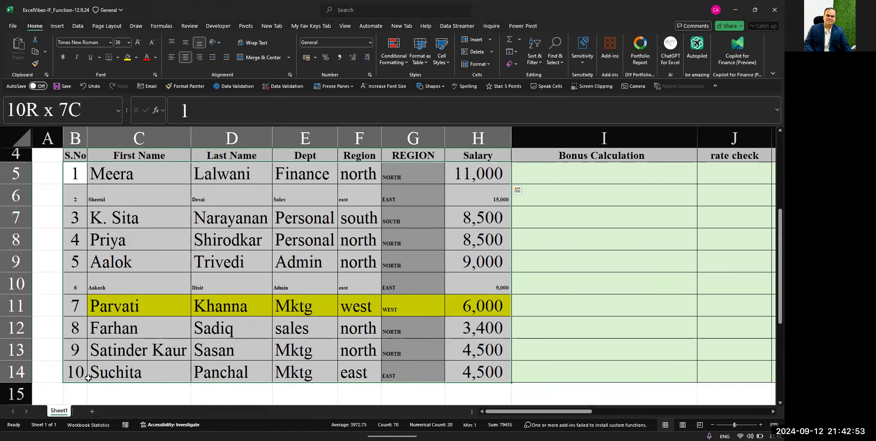
{"action": "left_click", "coordinate": [128, 42]}
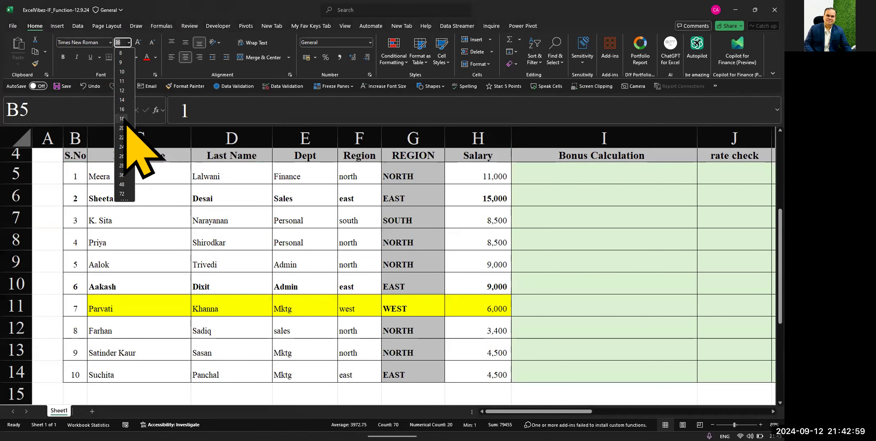
{"action": "left_click", "coordinate": [124, 119]}
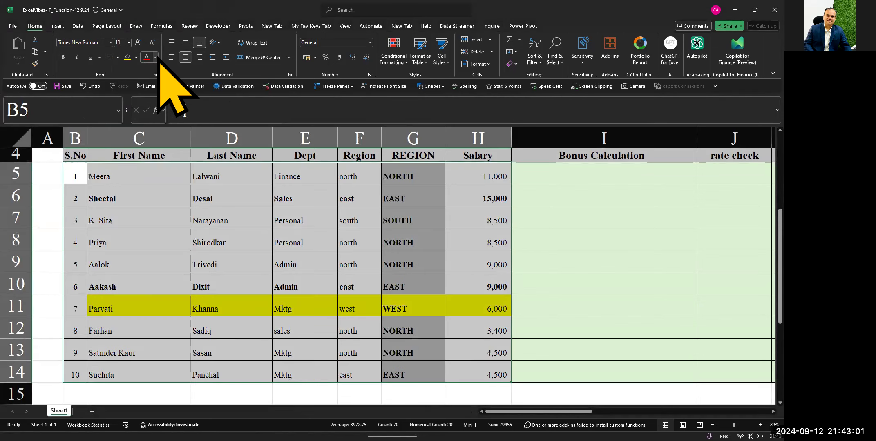
{"action": "key", "text": "ctrl+b"}
{"action": "key", "text": "ctrl+b"}
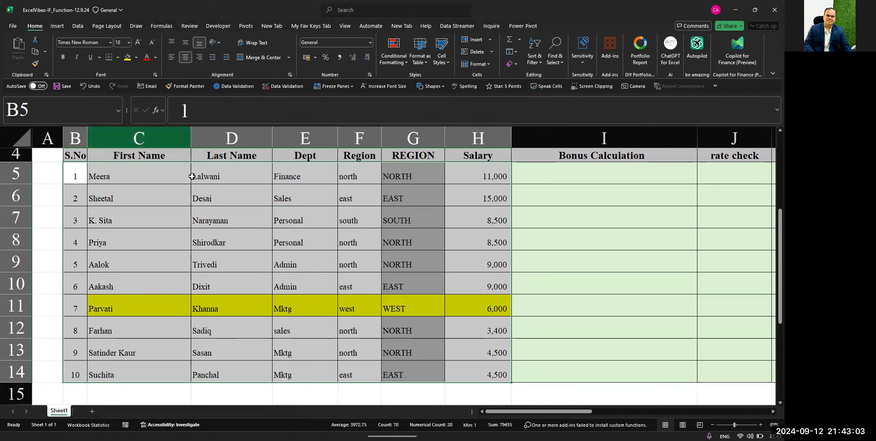
{"action": "left_click", "coordinate": [205, 196]}
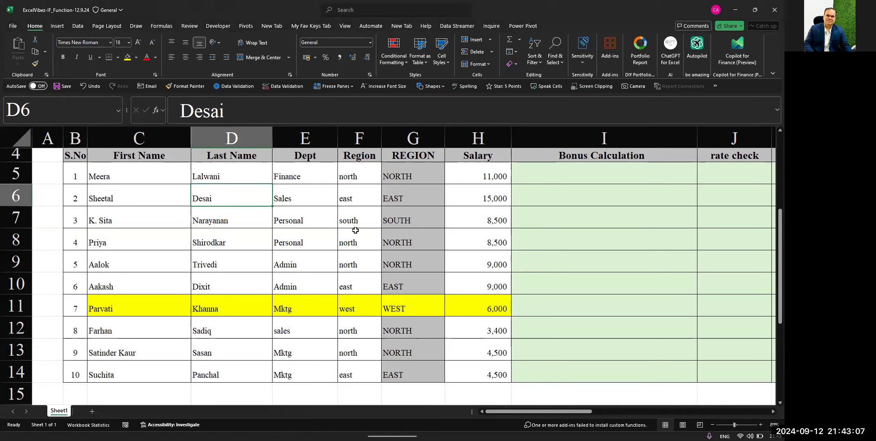
Try deleting the lowercase Region column F, and undo the deletion.
{"action": "scroll", "coordinate": [412, 155], "scroll_direction": "up", "scroll_amount": 1}
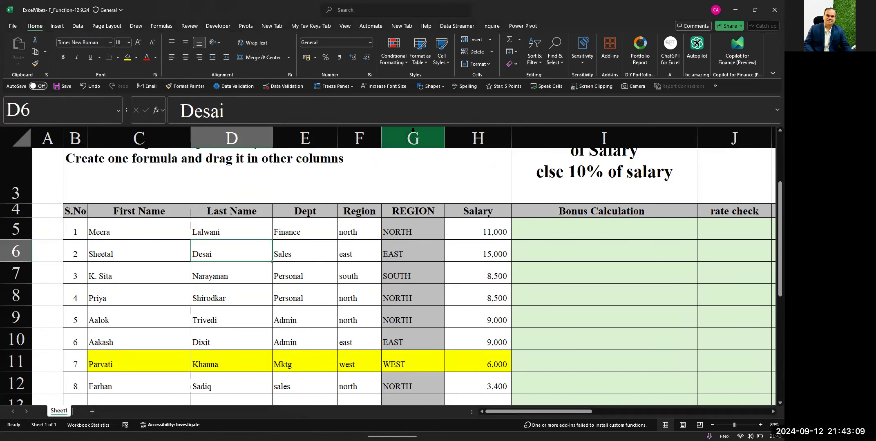
{"action": "left_click", "coordinate": [361, 130]}
{"action": "key", "text": "ctrl+minus"}
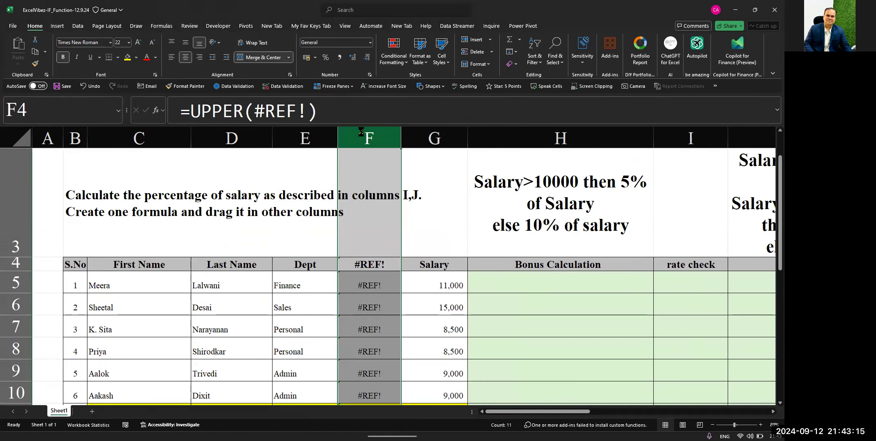
{"action": "key", "text": "ctrl+z"}
Delete the uppercase REGION column G and return to the S.No heading in B4.
{"action": "key", "text": "Right"}
{"action": "left_click", "coordinate": [429, 143]}
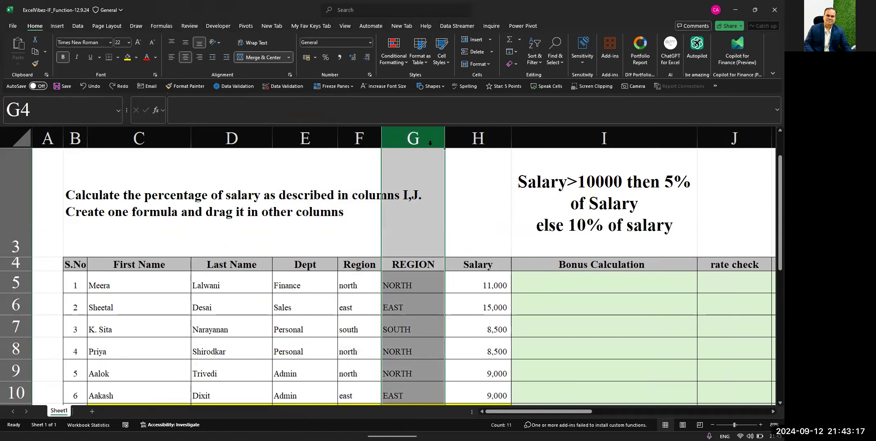
{"action": "key", "text": "ctrl+minus"}
{"action": "key", "text": "Left"}
{"action": "key", "text": "Left"}
{"action": "key", "text": "Left"}
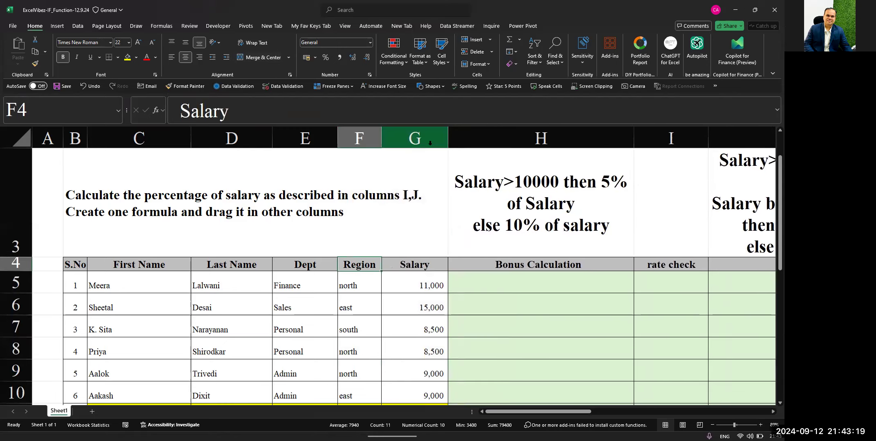
{"action": "key", "text": "Left"}
{"action": "key", "text": "Left"}
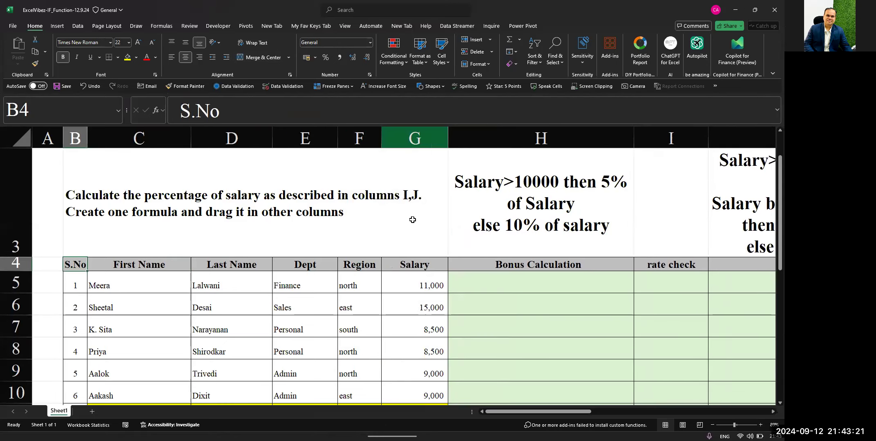
Delete the rate check column I and widen the IF AND OR column K.
{"action": "scroll", "coordinate": [412, 220], "scroll_direction": "down", "scroll_amount": 1}
{"action": "scroll", "coordinate": [412, 220], "scroll_direction": "down", "scroll_amount": 2}
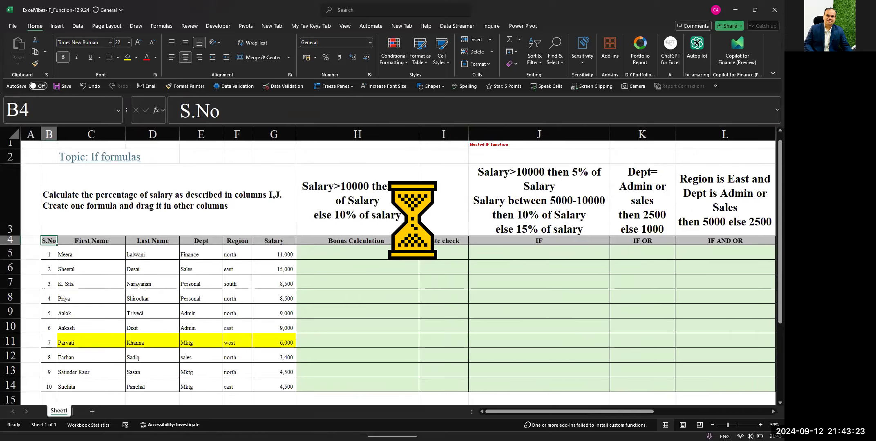
{"action": "left_click", "coordinate": [457, 131]}
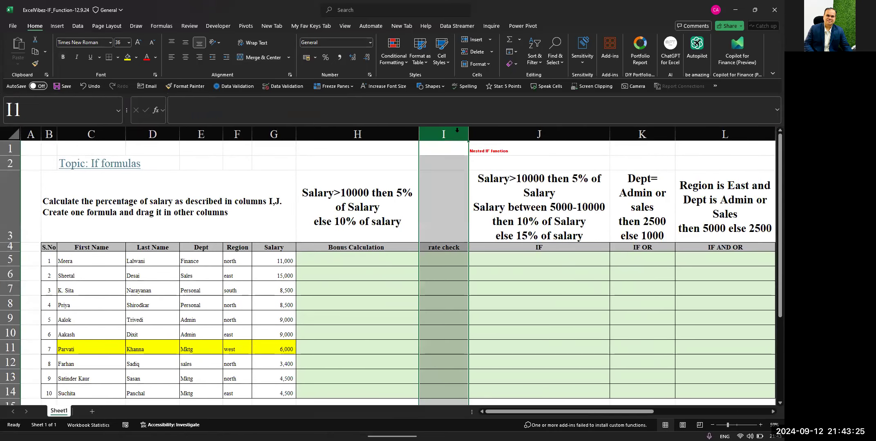
{"action": "key", "text": "ctrl+minus"}
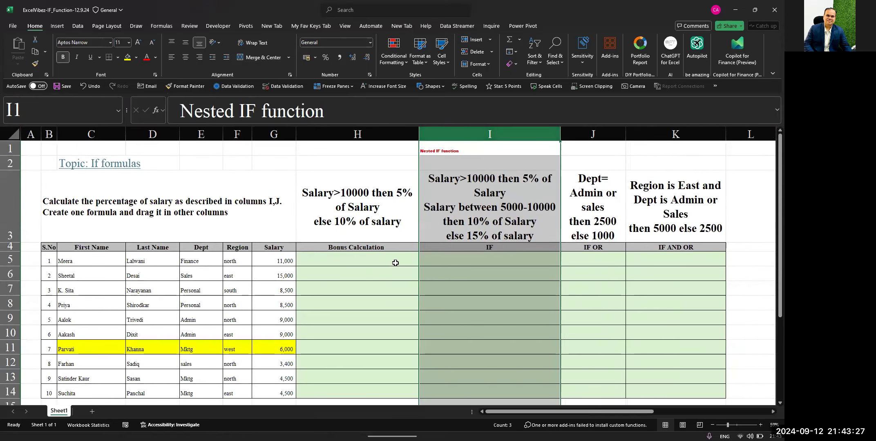
{"action": "left_click", "coordinate": [395, 260]}
{"action": "left_click_drag", "start_coordinate": [725, 134], "coordinate": [744, 134]}
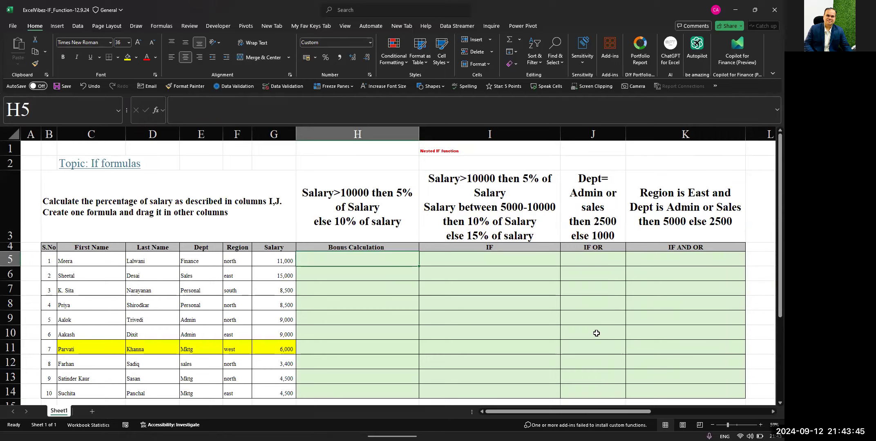
Increase the font size of the names, department, region and salary data in C5:G14 to 28.
{"action": "left_click_drag", "start_coordinate": [93, 262], "coordinate": [273, 401]}
{"action": "key", "text": "shift+Up"}
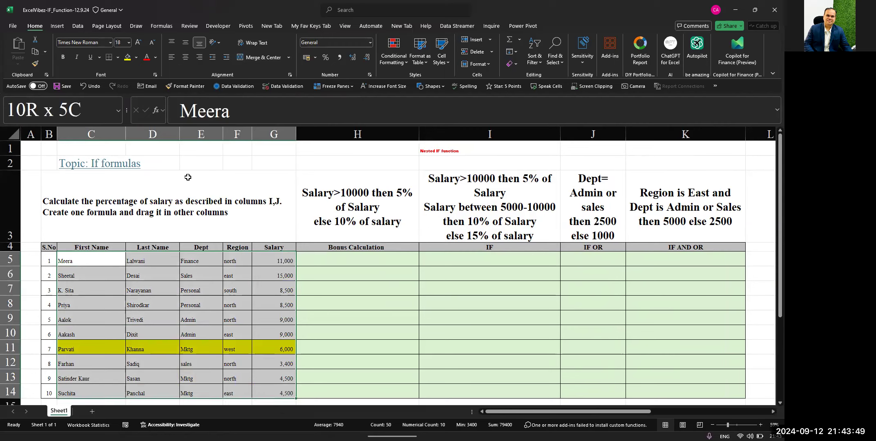
{"action": "left_click", "coordinate": [138, 42]}
{"action": "left_click", "coordinate": [138, 43]}
{"action": "left_click", "coordinate": [138, 42]}
{"action": "left_click", "coordinate": [138, 42]}
{"action": "left_click", "coordinate": [138, 42]}
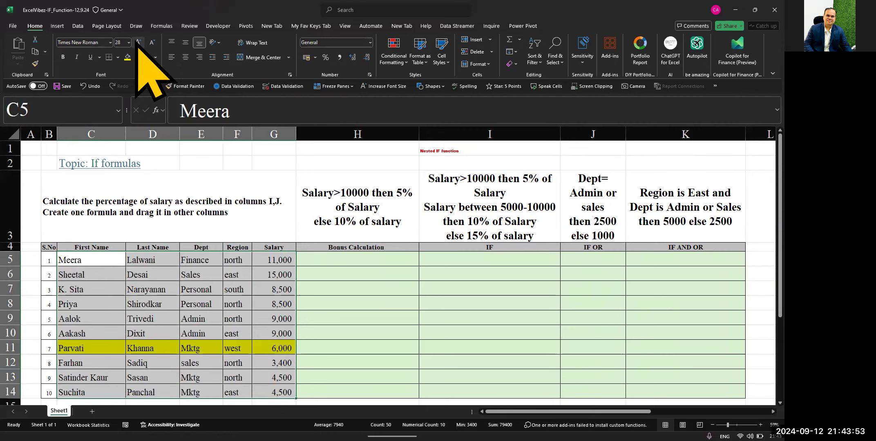
Centre the data in C5:G14 horizontally, trying font size 36 and returning it to 28.
{"action": "left_click", "coordinate": [184, 60]}
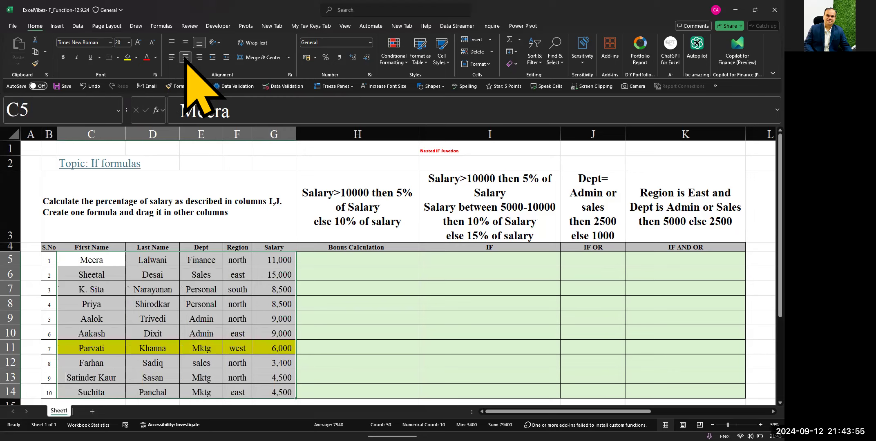
{"action": "left_click", "coordinate": [139, 43]}
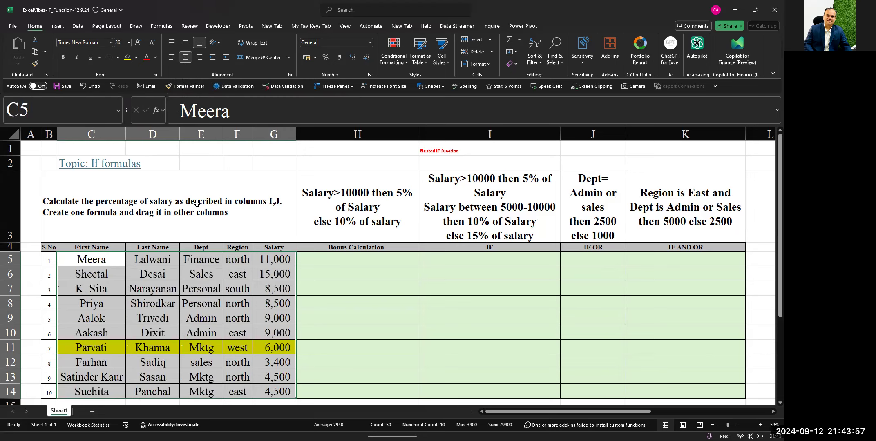
{"action": "left_click", "coordinate": [151, 45]}
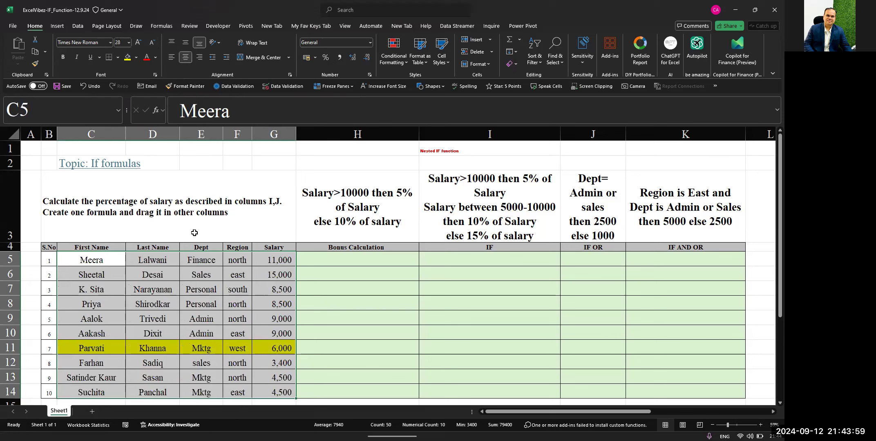
{"action": "left_click", "coordinate": [345, 287]}
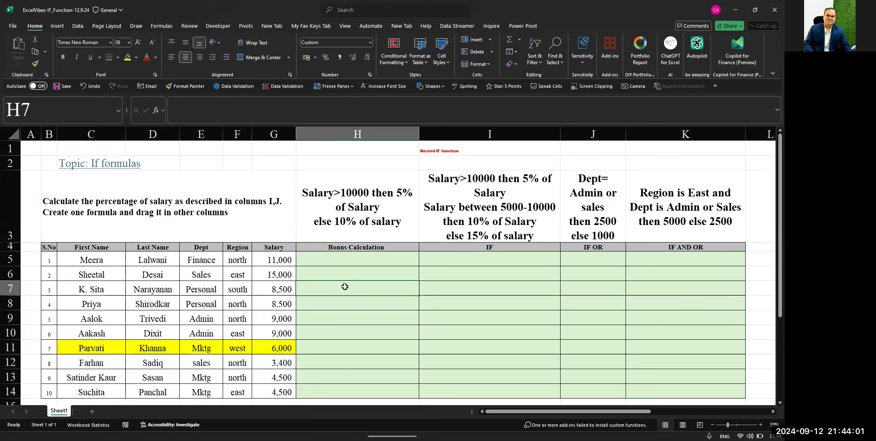
Examine the Bonus Calculation column and its rule in H3 alongside the salaries in column G.
{"action": "left_click", "coordinate": [366, 134]}
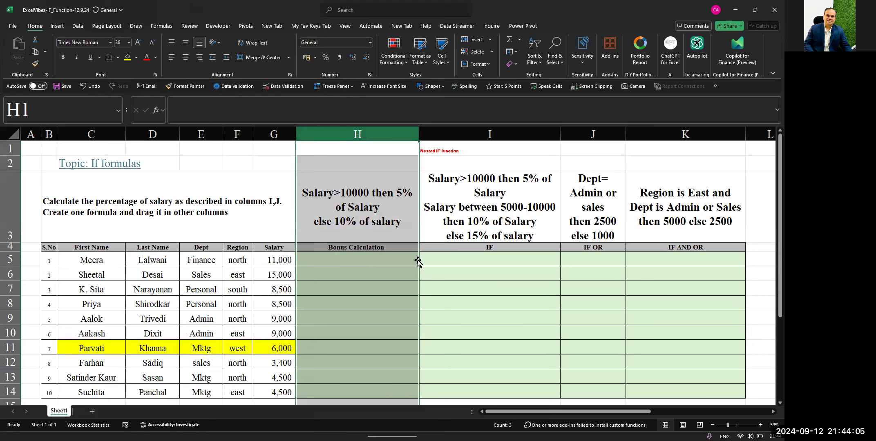
{"action": "key", "text": "Right"}
{"action": "key", "text": "Right"}
{"action": "key", "text": "Right"}
{"action": "key", "text": "Left"}
{"action": "key", "text": "Left"}
{"action": "key", "text": "Left"}
{"action": "key", "text": "Down"}
{"action": "key", "text": "Down"}
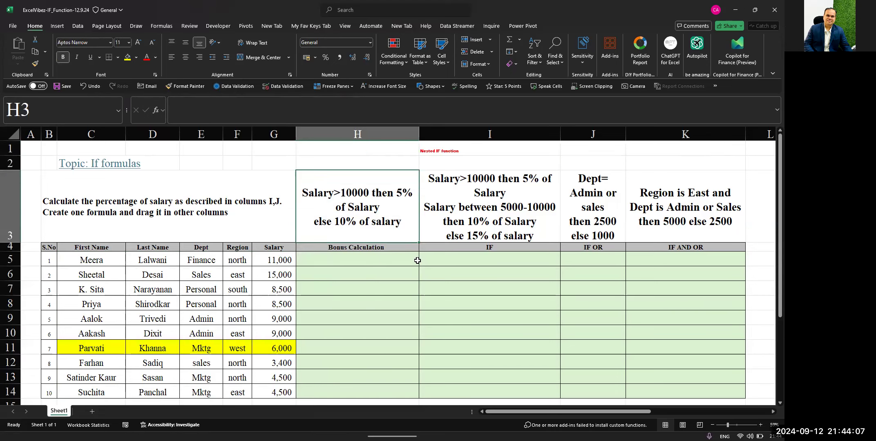
{"action": "key", "text": "Down"}
{"action": "key", "text": "Left"}
{"action": "key", "text": "Down"}
{"action": "key", "text": "Down"}
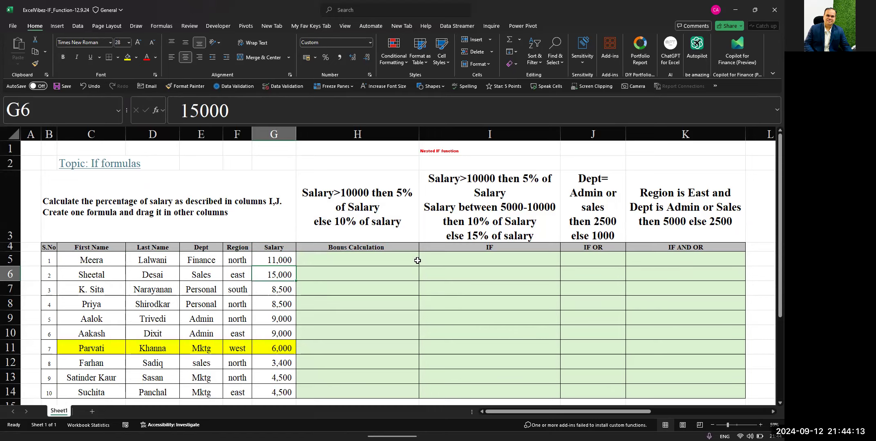
{"action": "scroll", "coordinate": [416, 260], "scroll_direction": "down", "scroll_amount": 1}
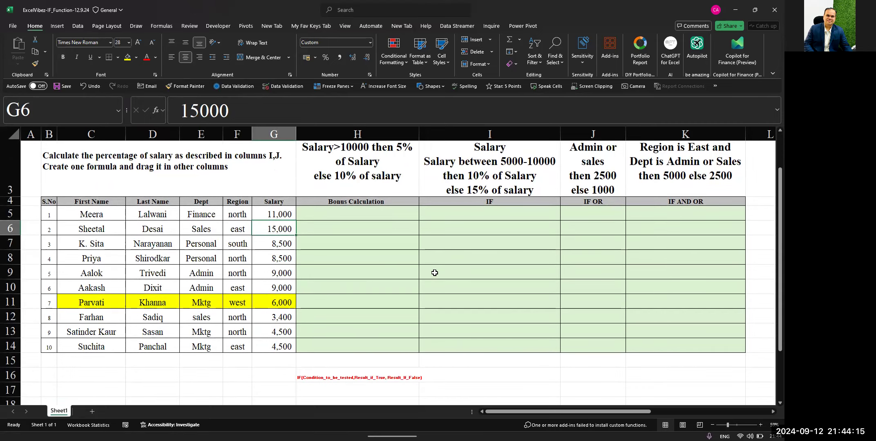
{"action": "scroll", "coordinate": [434, 273], "scroll_direction": "up", "scroll_amount": 2}
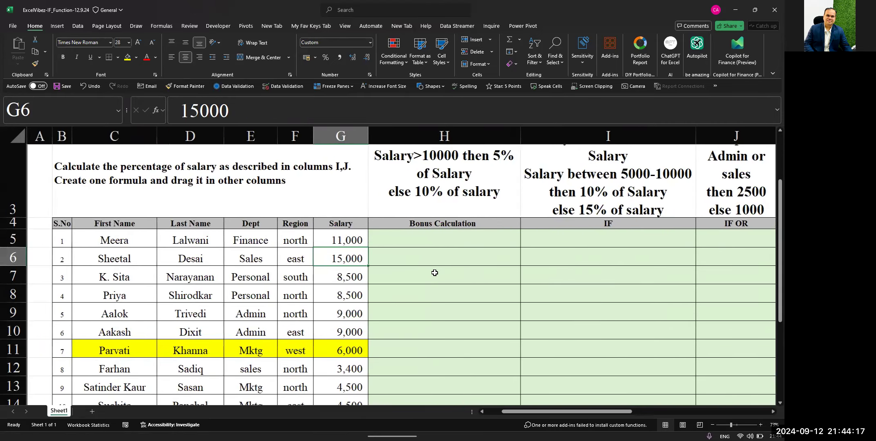
{"action": "scroll", "coordinate": [434, 273], "scroll_direction": "down", "scroll_amount": 1}
{"action": "scroll", "coordinate": [434, 273], "scroll_direction": "up", "scroll_amount": 1}
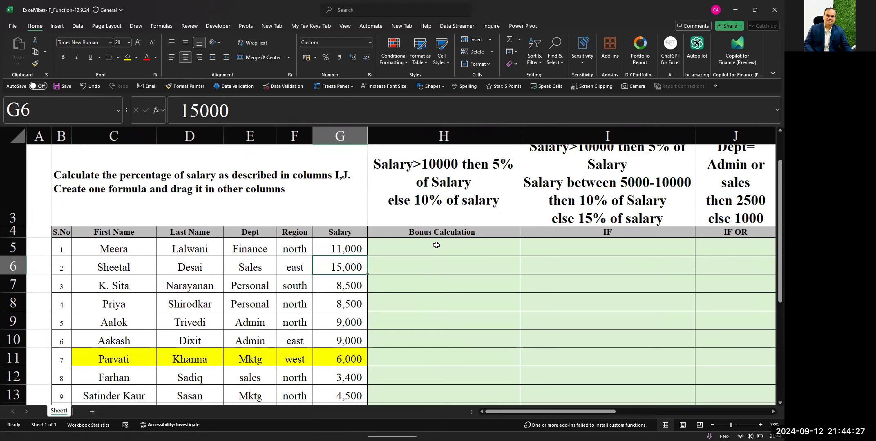
{"action": "left_click", "coordinate": [445, 173]}
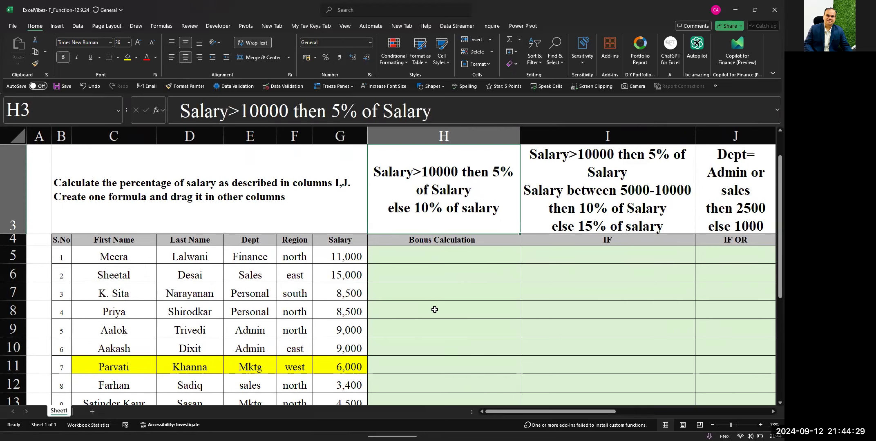
{"action": "scroll", "coordinate": [433, 307], "scroll_direction": "down", "scroll_amount": 1}
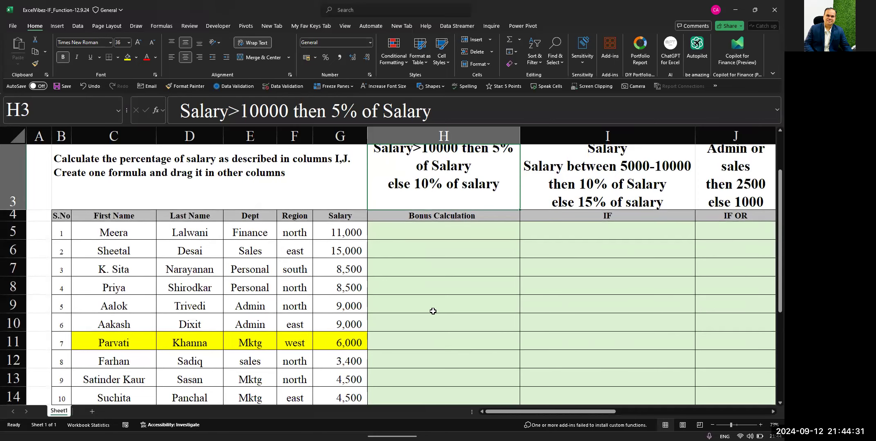
Fill C10:G11 with white to clear the yellow highlight from row 11.
{"action": "scroll", "coordinate": [434, 309], "scroll_direction": "down", "scroll_amount": 3}
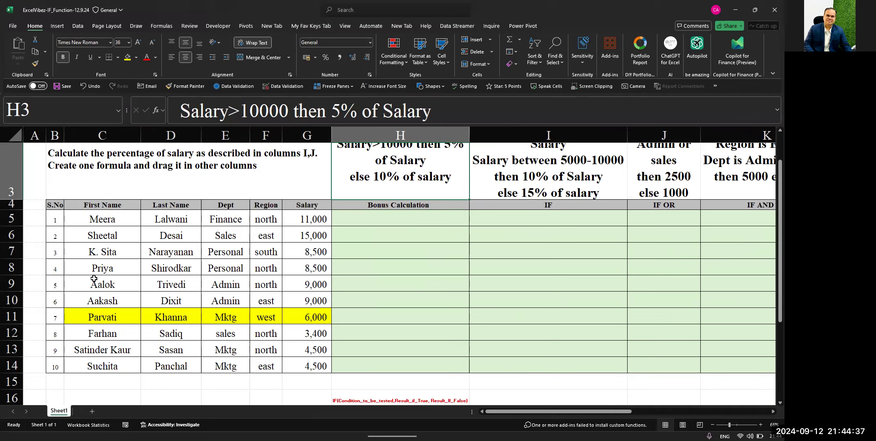
{"action": "left_click_drag", "start_coordinate": [95, 310], "coordinate": [303, 311]}
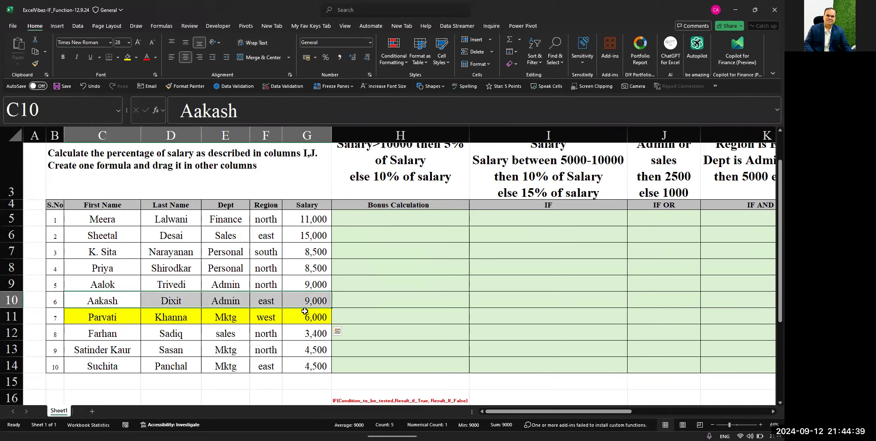
{"action": "left_click", "coordinate": [136, 57]}
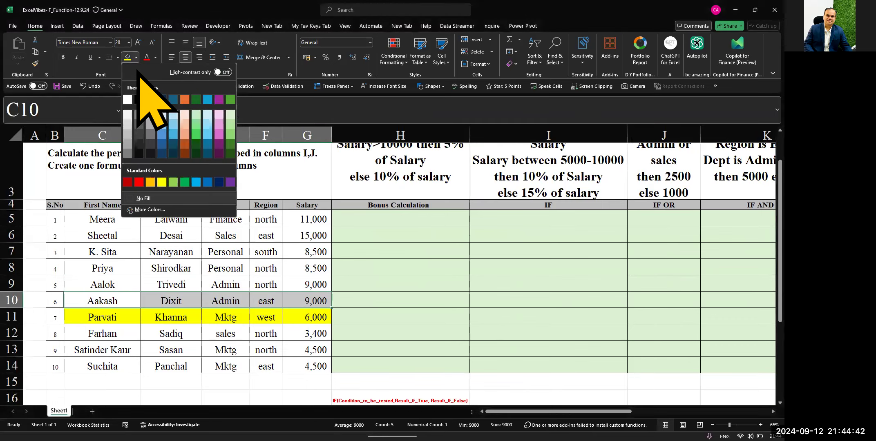
{"action": "left_click", "coordinate": [127, 99]}
{"action": "left_click_drag", "start_coordinate": [92, 318], "coordinate": [315, 341]}
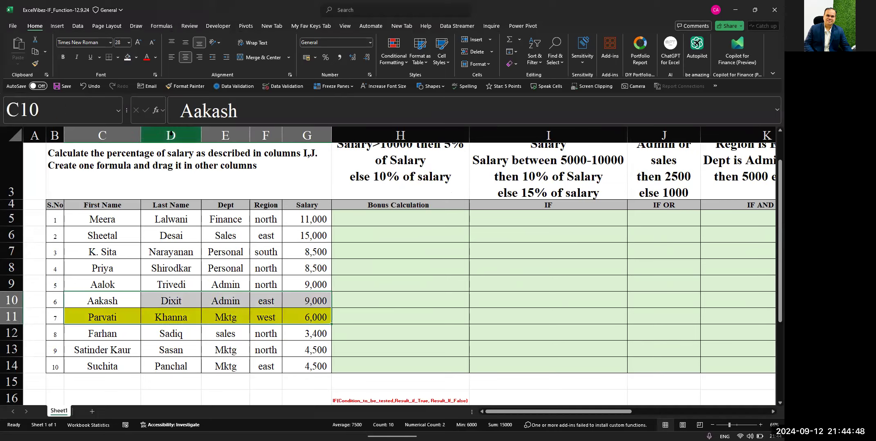
{"action": "left_click", "coordinate": [127, 58]}
{"action": "left_click", "coordinate": [395, 184]}
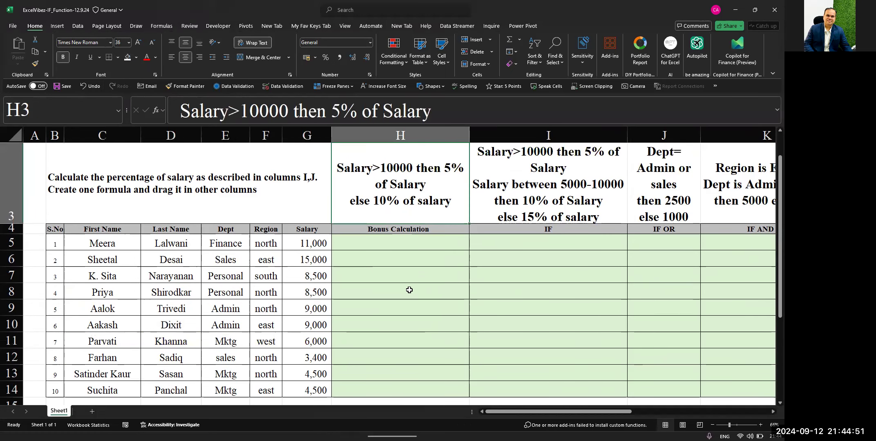
{"action": "left_click", "coordinate": [416, 248]}
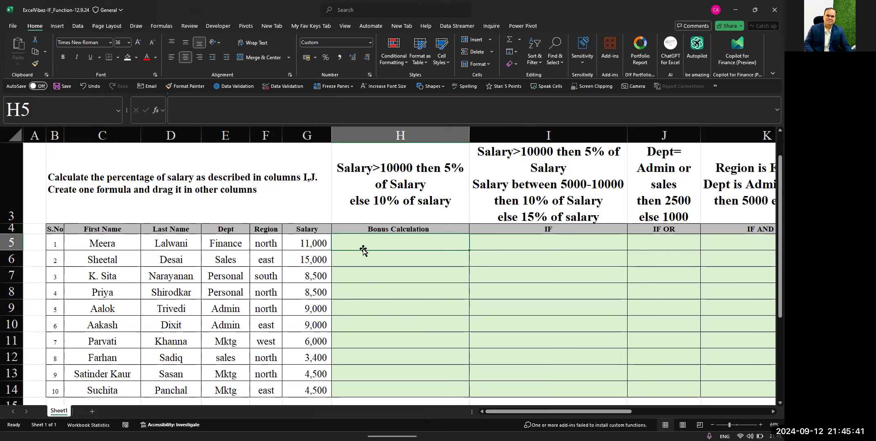
Insert "Give Bonus" at the start of the bonus rule text in H3.
{"action": "left_click", "coordinate": [389, 188]}
{"action": "double_click", "coordinate": [390, 187]}
{"action": "key", "text": "ctrl+Home"}
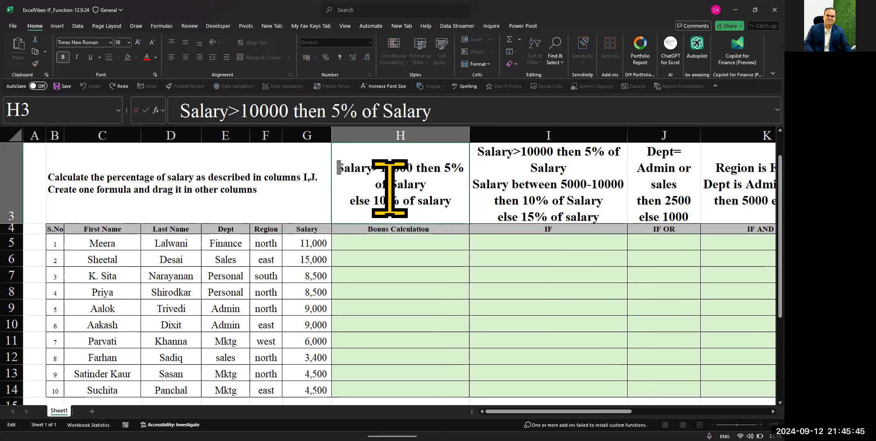
{"action": "type", "text": "Give Bonsu"}
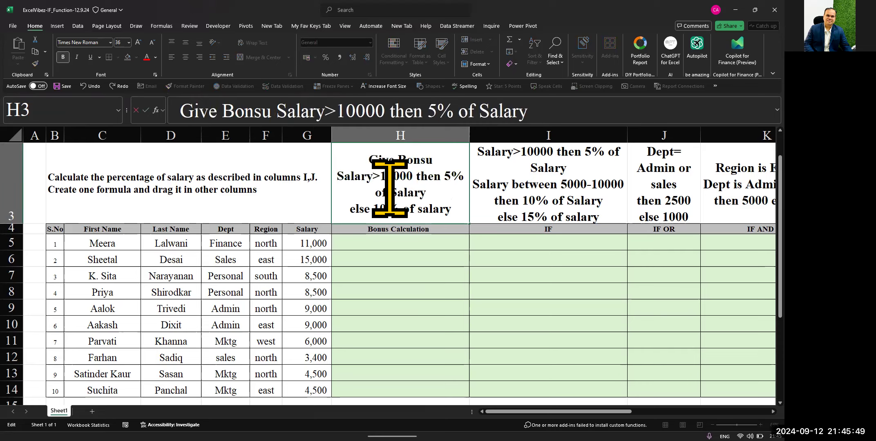
{"action": "key", "text": "BackSpace"}
{"action": "key", "text": "BackSpace"}
{"action": "key", "text": "BackSpace"}
{"action": "type", "text": "us"}
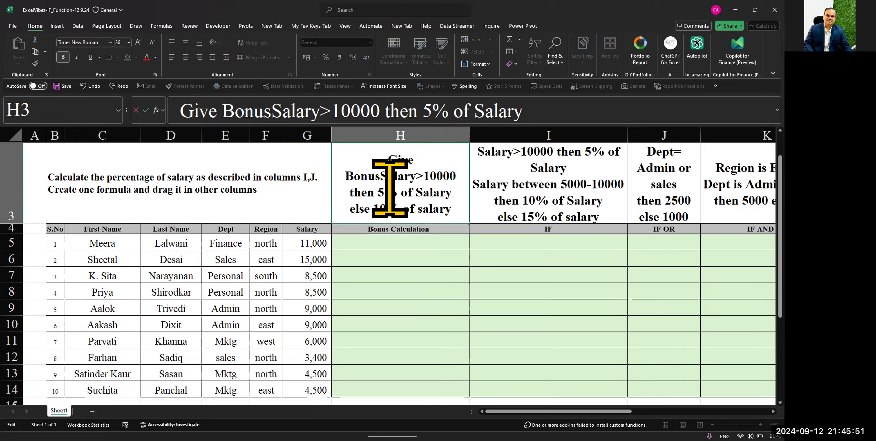
{"action": "key", "text": "Return"}
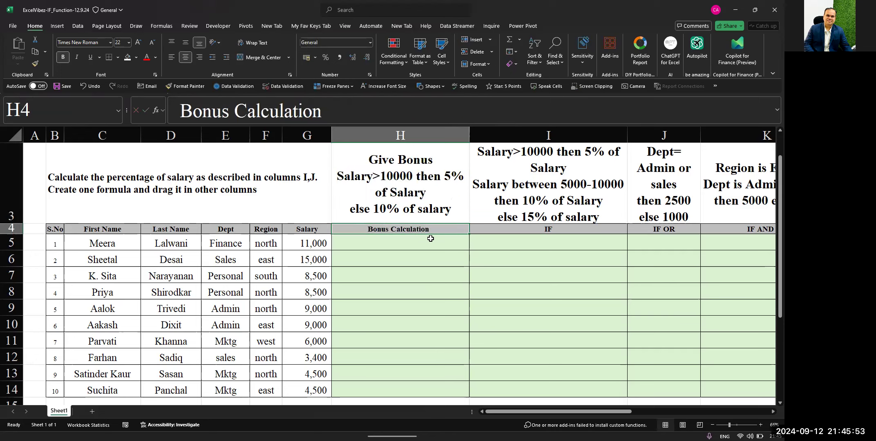
Colour only the words "Give Bonus" in H3 red.
{"action": "left_click", "coordinate": [361, 162]}
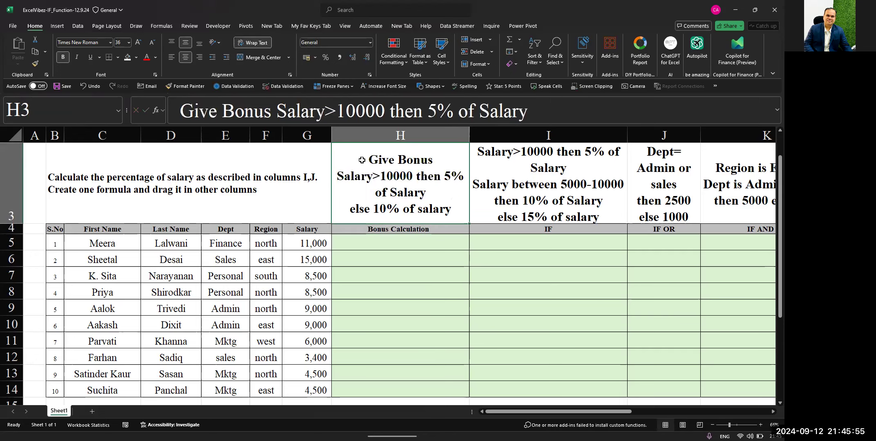
{"action": "left_click_drag", "start_coordinate": [179, 108], "coordinate": [436, 164]}
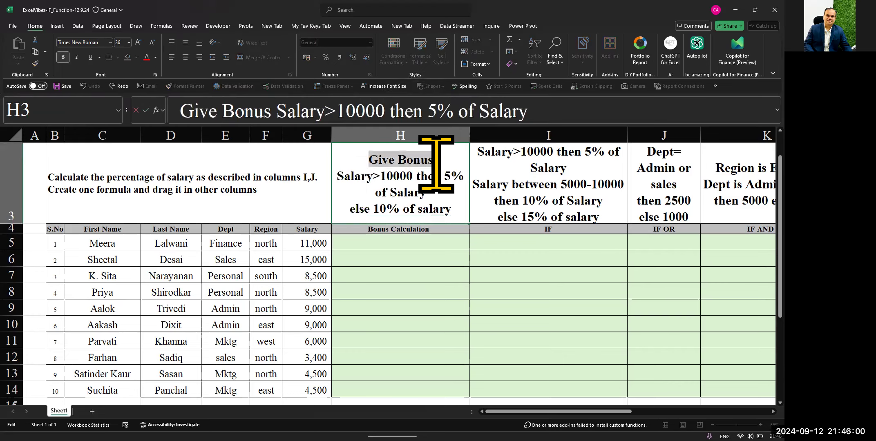
{"action": "left_click", "coordinate": [147, 58]}
{"action": "left_click", "coordinate": [366, 261]}
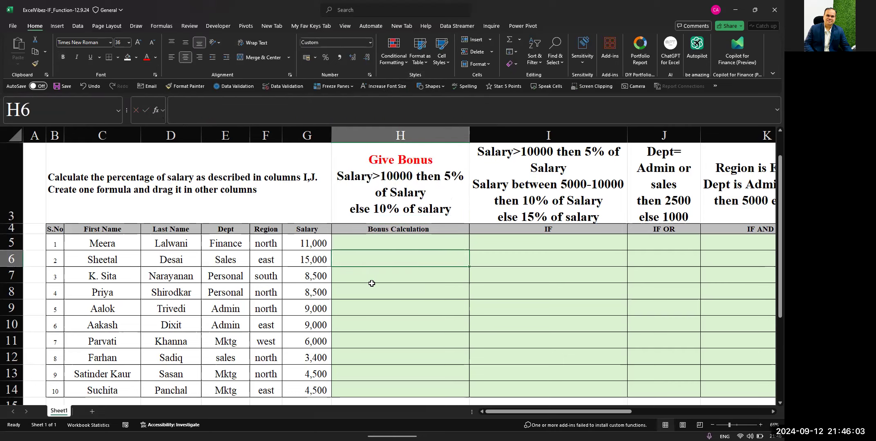
Enter the 5% bonus formulas =G5*5% in H5 and =G6*5% in H6.
{"action": "key", "text": "Up"}
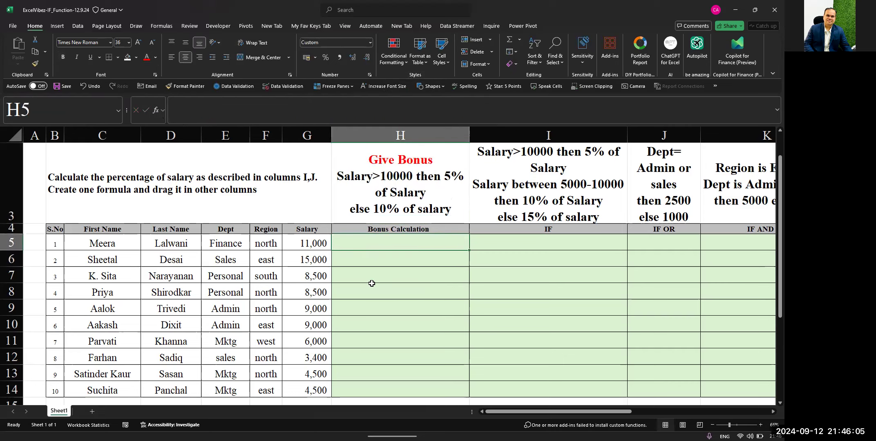
{"action": "type", "text": "="}
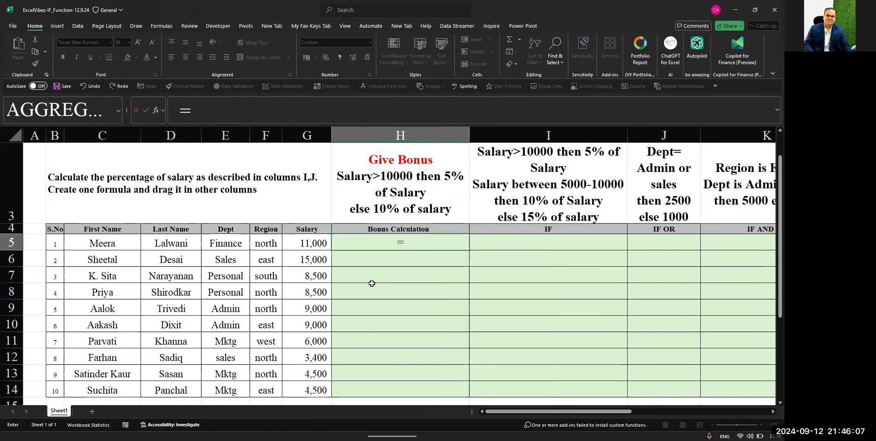
{"action": "key", "text": "Left"}
{"action": "type", "text": "*5%"}
{"action": "key", "text": "Return"}
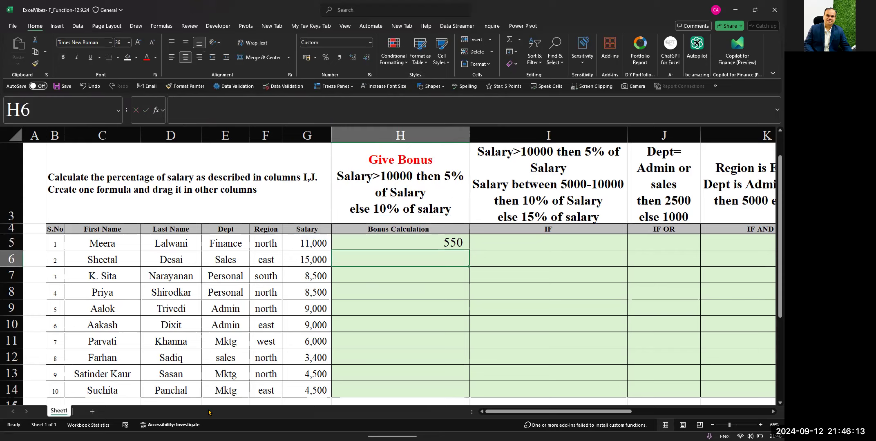
{"action": "type", "text": "="}
{"action": "key", "text": "Left"}
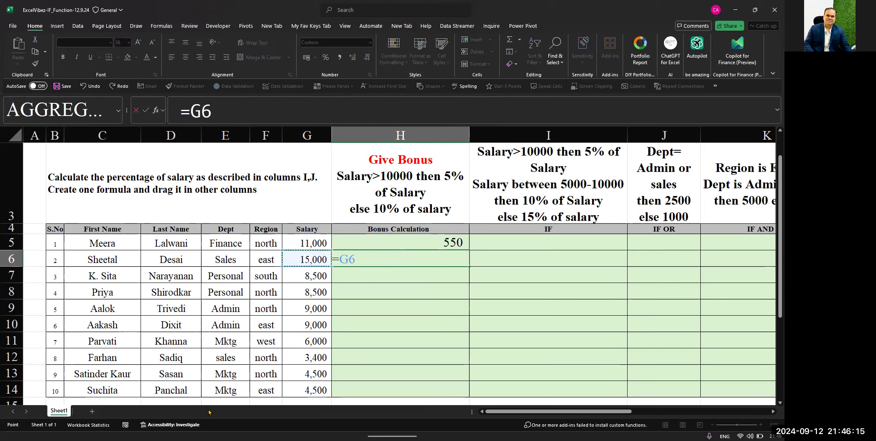
{"action": "type", "text": "*5%"}
{"action": "key", "text": "Return"}
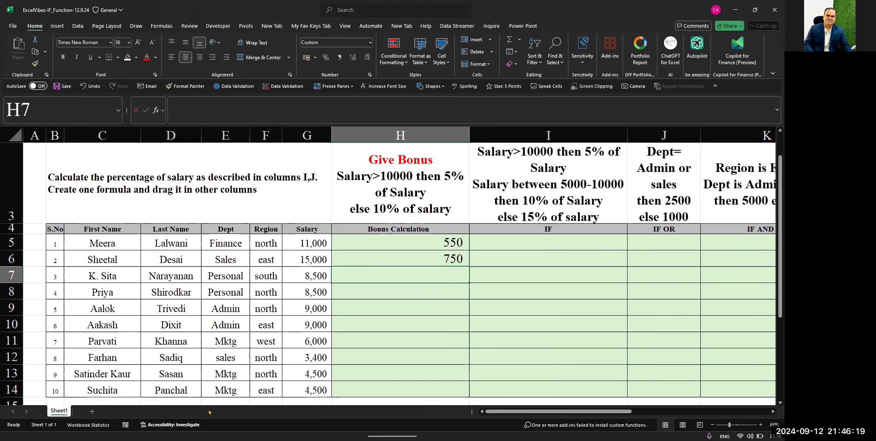
Enter the 10% bonus formula =G7*10% in H7 and move down to H11.
{"action": "type", "text": "="}
{"action": "key", "text": "Left"}
{"action": "type", "text": "*10"}
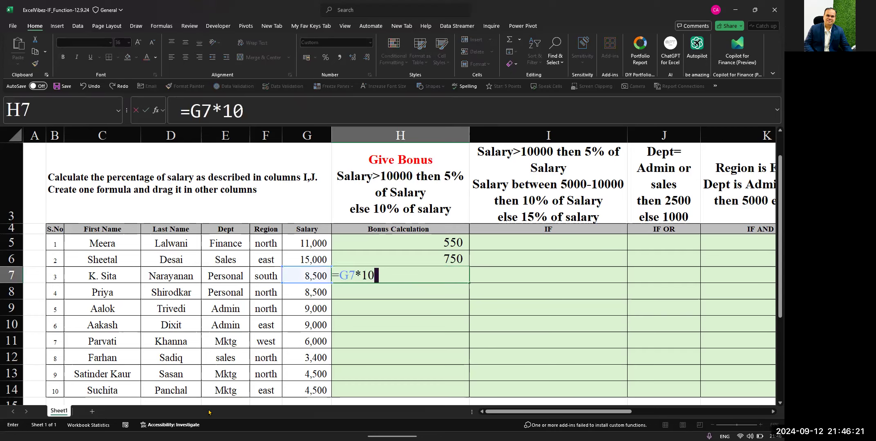
{"action": "type", "text": "%"}
{"action": "key", "text": "Return"}
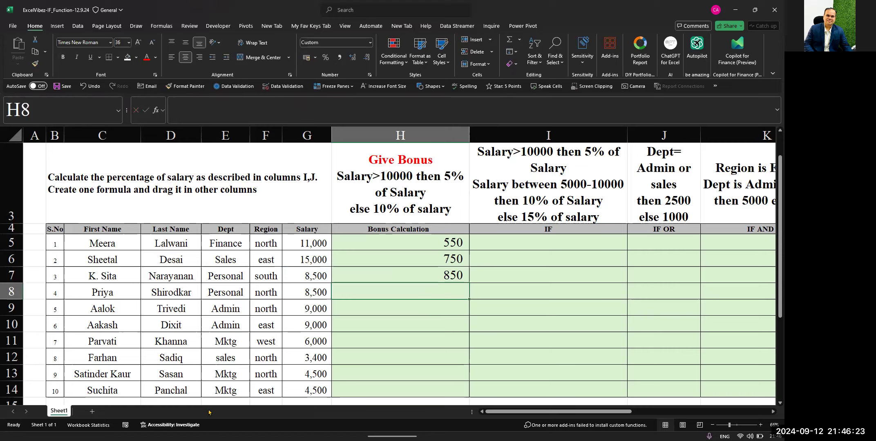
{"action": "key", "text": "Down"}
{"action": "key", "text": "Down"}
{"action": "key", "text": "Down"}
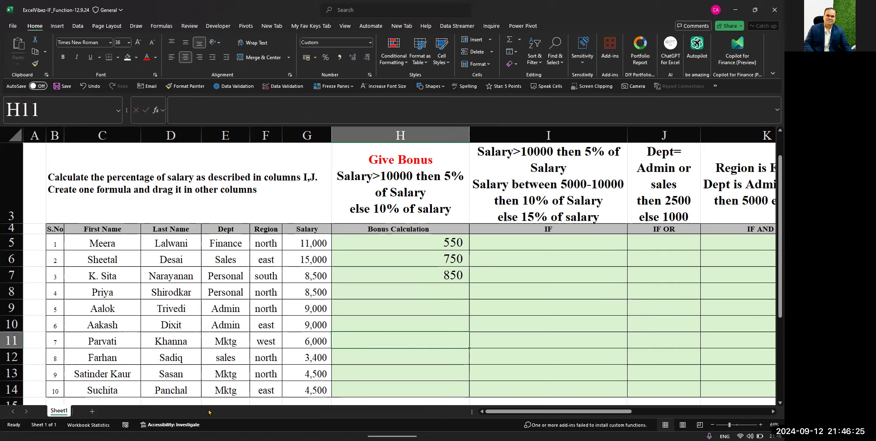
Clear the manual bonus formulas from cells H5:H10.
{"action": "key", "text": "Left"}
{"action": "key", "text": "Up"}
{"action": "key", "text": "Right"}
{"action": "key", "text": "Up"}
{"action": "key", "text": "Up"}
{"action": "key", "text": "Up"}
{"action": "key", "text": "Up"}
{"action": "key", "text": "Up"}
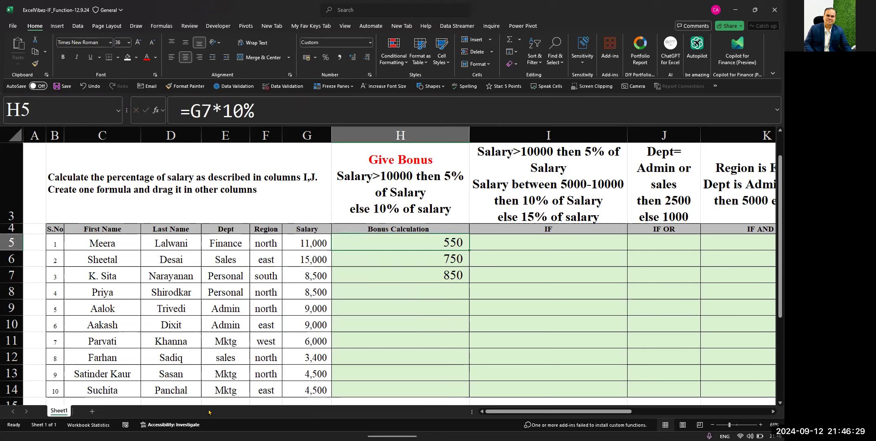
{"action": "key", "text": "shift+Down"}
{"action": "key", "text": "shift+Down"}
{"action": "key", "text": "shift+Down"}
{"action": "key", "text": "shift+Down"}
{"action": "key", "text": "shift+Down"}
{"action": "key", "text": "Delete"}
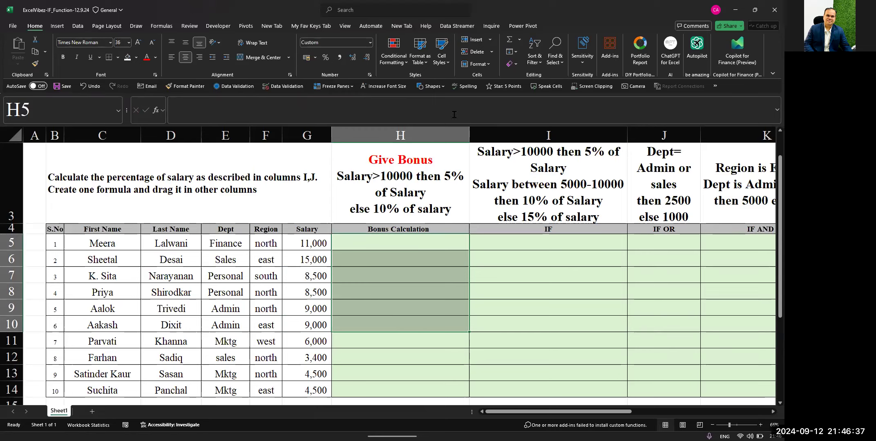
{"action": "left_click", "coordinate": [402, 273]}
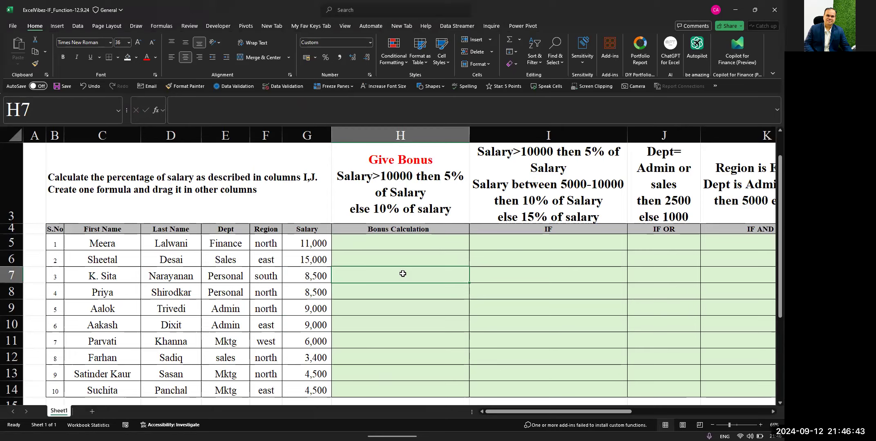
{"action": "key", "text": "Up"}
{"action": "key", "text": "Up"}
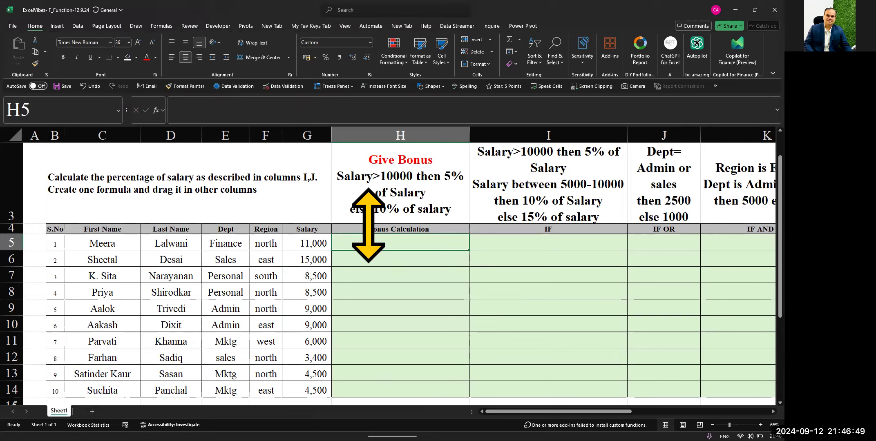
{"action": "left_click", "coordinate": [272, 112]}
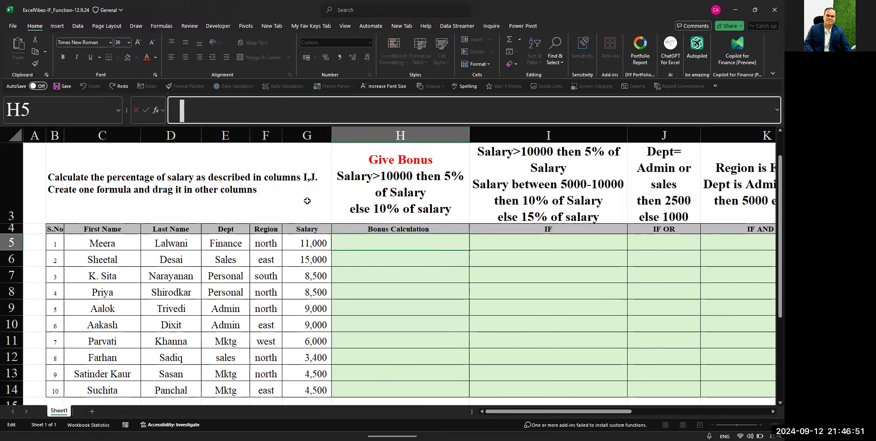
{"action": "type", "text": "="}
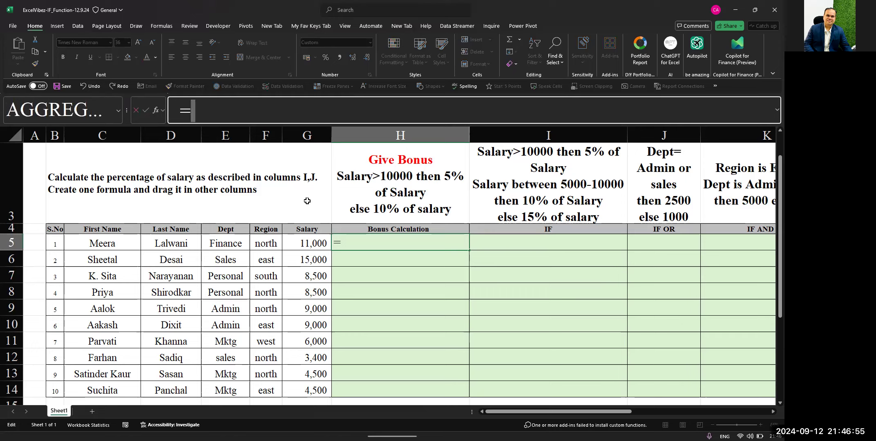
{"action": "key", "text": "Caps_Lock"}
{"action": "type", "text": "IF("}
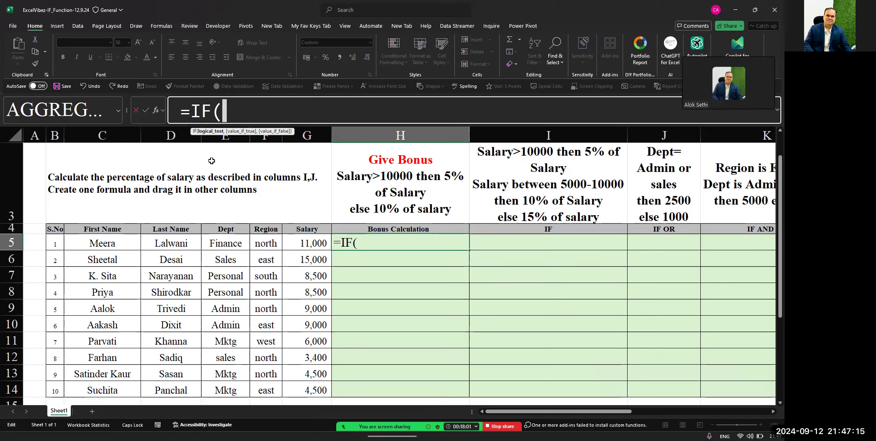
{"action": "left_click", "coordinate": [372, 239]}
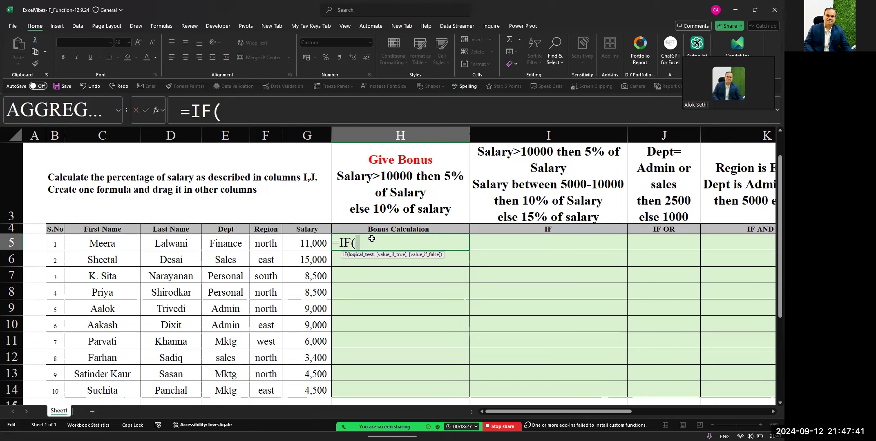
{"action": "key", "text": "Escape"}
Enter the sample values 50, 20, 30, 40, 10, 5 and 45 down cells Q4:Q10.
{"action": "key", "text": "Right"}
{"action": "key", "text": "Right"}
{"action": "key", "text": "Right"}
{"action": "key", "text": "Right"}
{"action": "key", "text": "Right"}
{"action": "key", "text": "Right"}
{"action": "key", "text": "Right"}
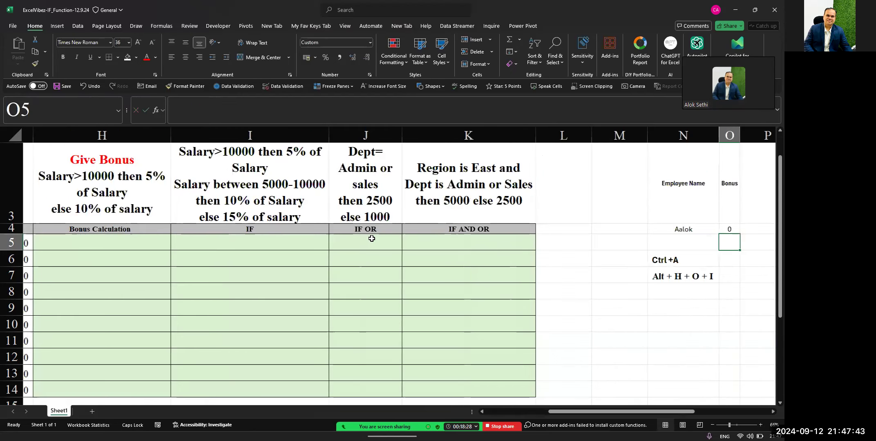
{"action": "key", "text": "Right"}
{"action": "key", "text": "Right"}
{"action": "key", "text": "Right"}
{"action": "key", "text": "Right"}
{"action": "key", "text": "Right"}
{"action": "key", "text": "Left"}
{"action": "key", "text": "Left"}
{"action": "key", "text": "Left"}
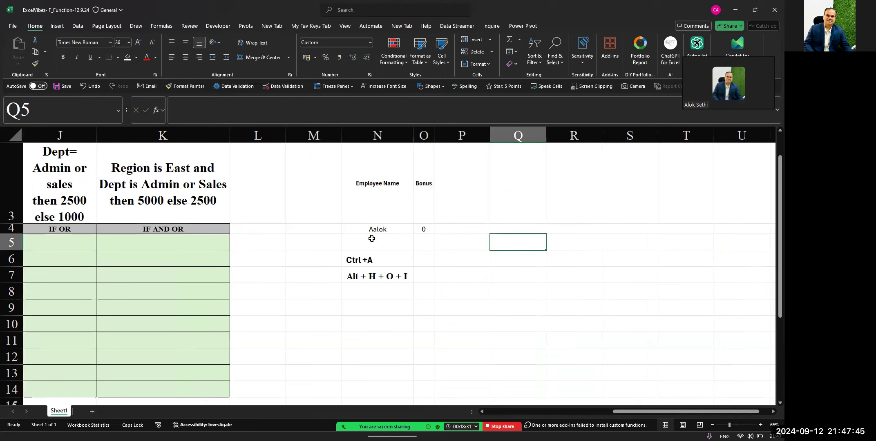
{"action": "key", "text": "Up"}
{"action": "type", "text": "50"}
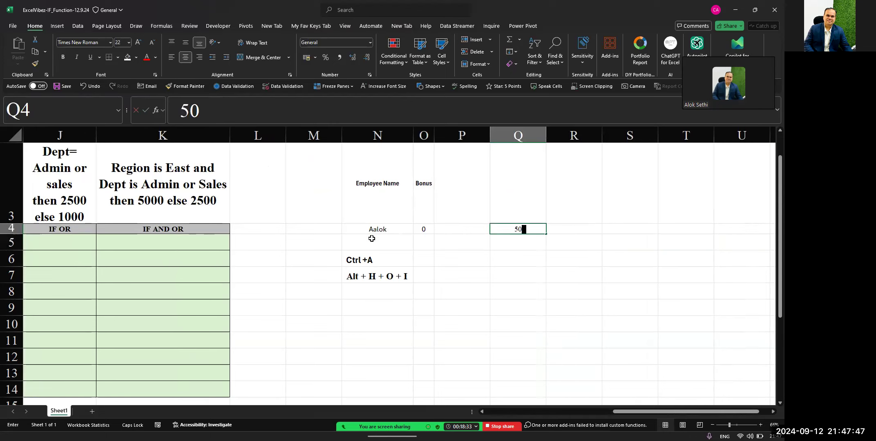
{"action": "key", "text": "Return"}
{"action": "type", "text": "20"}
{"action": "key", "text": "Return"}
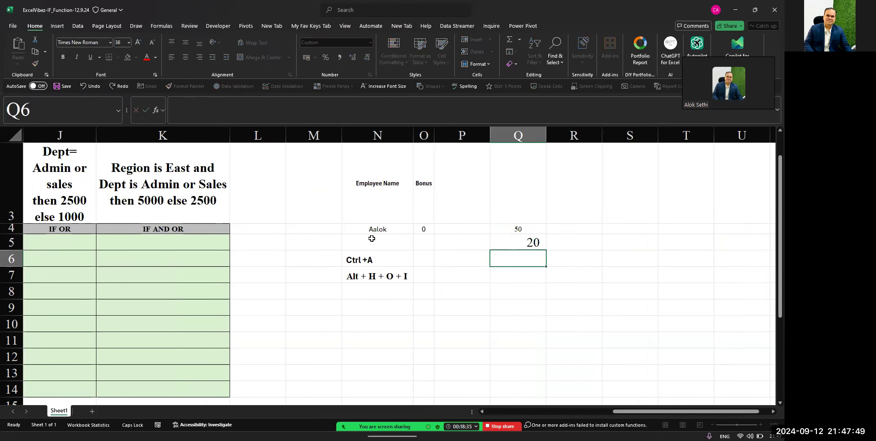
{"action": "type", "text": "30"}
{"action": "key", "text": "Return"}
{"action": "type", "text": "40"}
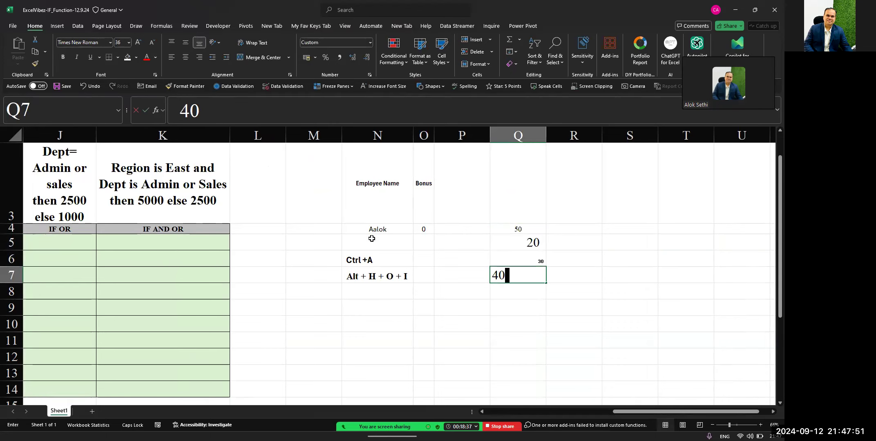
{"action": "key", "text": "Return"}
{"action": "type", "text": "10"}
{"action": "key", "text": "Return"}
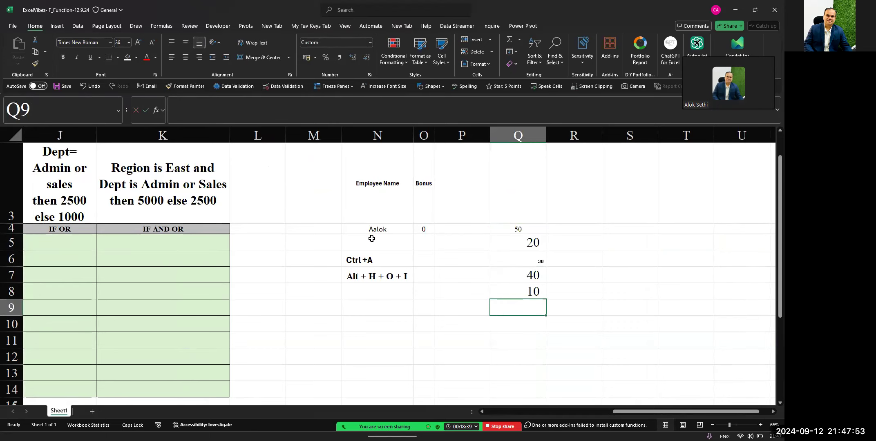
{"action": "type", "text": "5"}
{"action": "key", "text": "Return"}
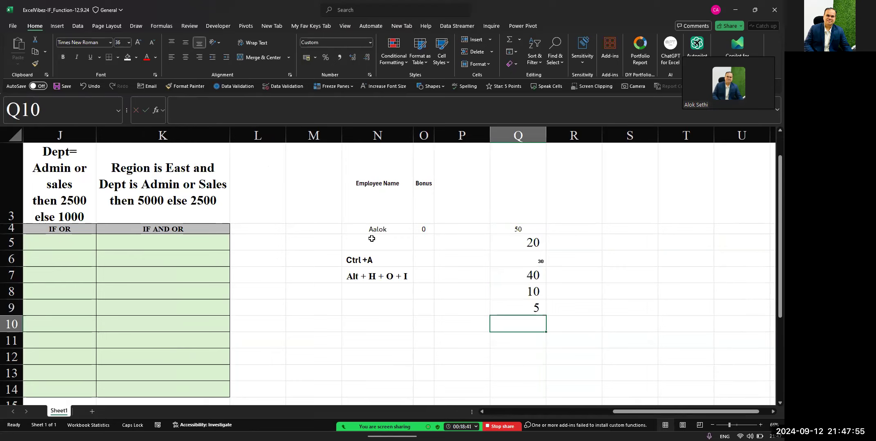
{"action": "type", "text": "45"}
{"action": "key", "text": "Return"}
Move the value 50 from Q4 up to Q3 and enter 15 in Q4.
{"action": "key", "text": "Up"}
{"action": "key", "text": "Up"}
{"action": "key", "text": "Up"}
{"action": "key", "text": "Up"}
{"action": "key", "text": "Up"}
{"action": "key", "text": "Up"}
{"action": "key", "text": "Up"}
{"action": "key", "text": "Up"}
{"action": "key", "text": "shift+Down"}
{"action": "key", "text": "shift+Down"}
{"action": "key", "text": "shift+Down"}
{"action": "key", "text": "shift+Down"}
{"action": "key", "text": "shift+Down"}
{"action": "key", "text": "shift+Down"}
{"action": "key", "text": "shift+Down"}
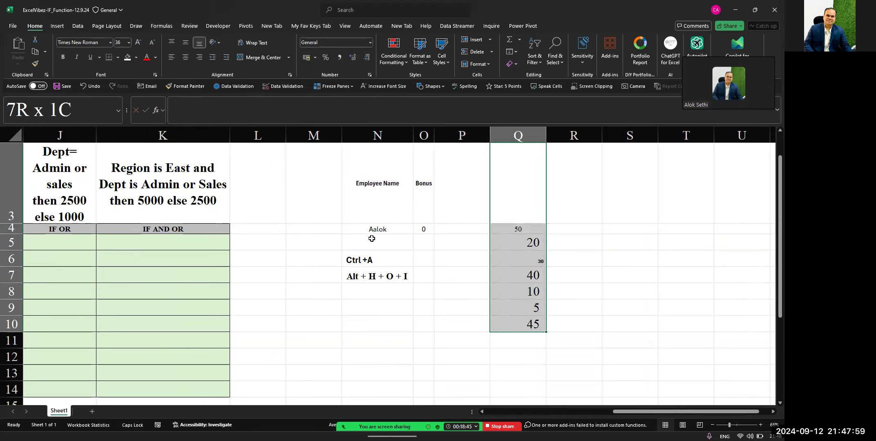
{"action": "key", "text": "Down"}
{"action": "key", "text": "Down"}
{"action": "key", "text": "Up"}
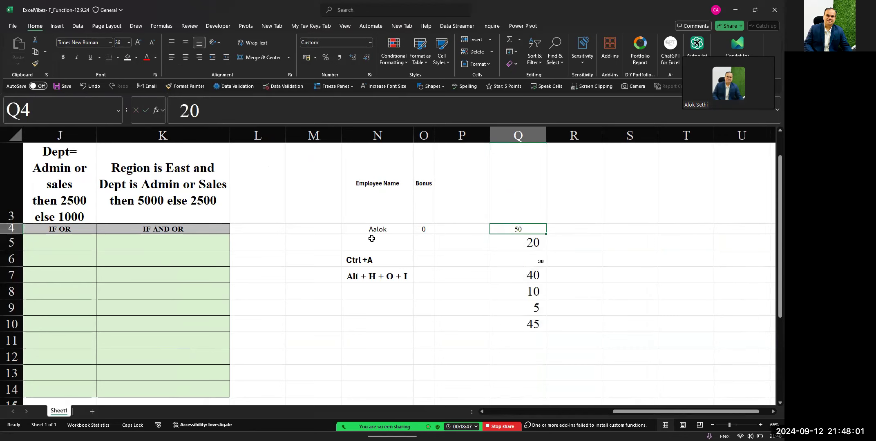
{"action": "key", "text": "ctrl+x"}
{"action": "key", "text": "Up"}
{"action": "key", "text": "ctrl+v"}
{"action": "key", "text": "Down"}
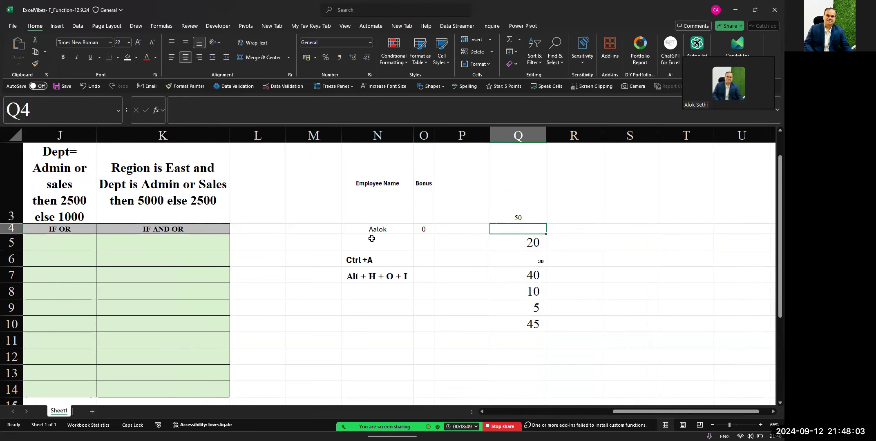
{"action": "type", "text": "15"}
{"action": "key", "text": "Return"}
Centre-align the values in Q3:Q10 horizontally and set their font size to 36.
{"action": "key", "text": "Up"}
{"action": "key", "text": "Up"}
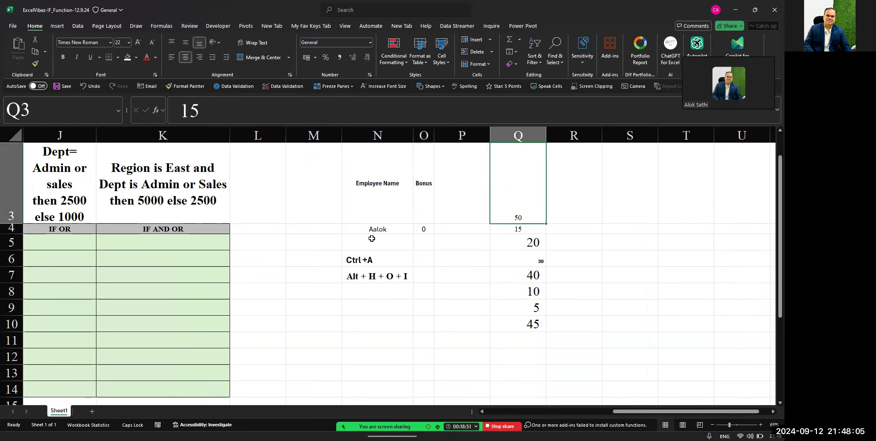
{"action": "key", "text": "shift+Down"}
{"action": "key", "text": "shift+Down"}
{"action": "key", "text": "shift+Down"}
{"action": "key", "text": "shift+Down"}
{"action": "key", "text": "shift+Down"}
{"action": "key", "text": "shift+Down"}
{"action": "key", "text": "shift+Down"}
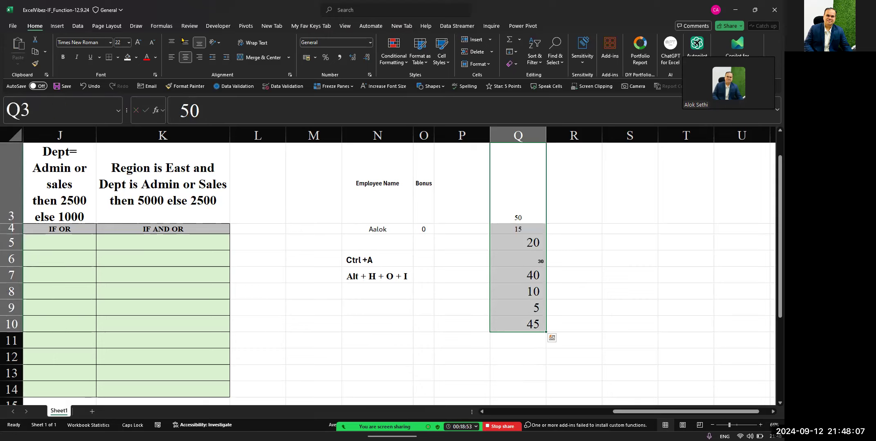
{"action": "left_click", "coordinate": [200, 58]}
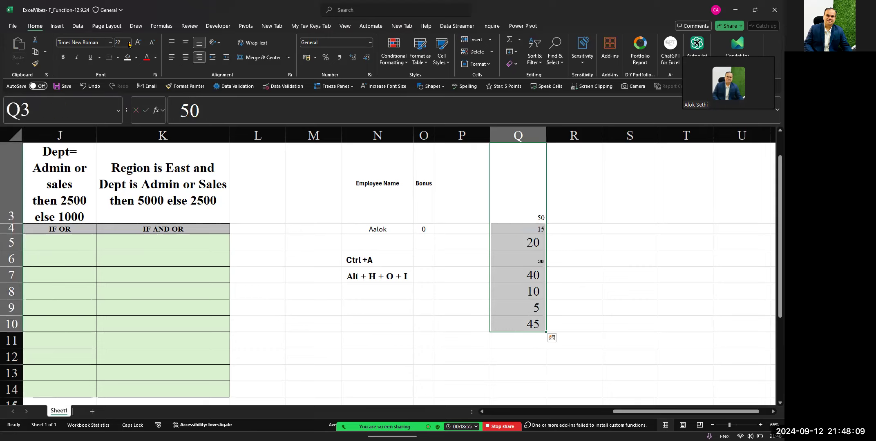
{"action": "left_click", "coordinate": [129, 42]}
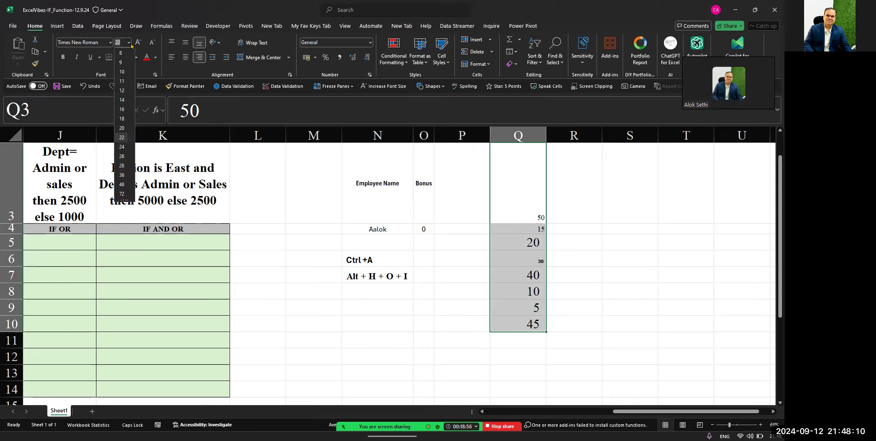
{"action": "left_click", "coordinate": [122, 147]}
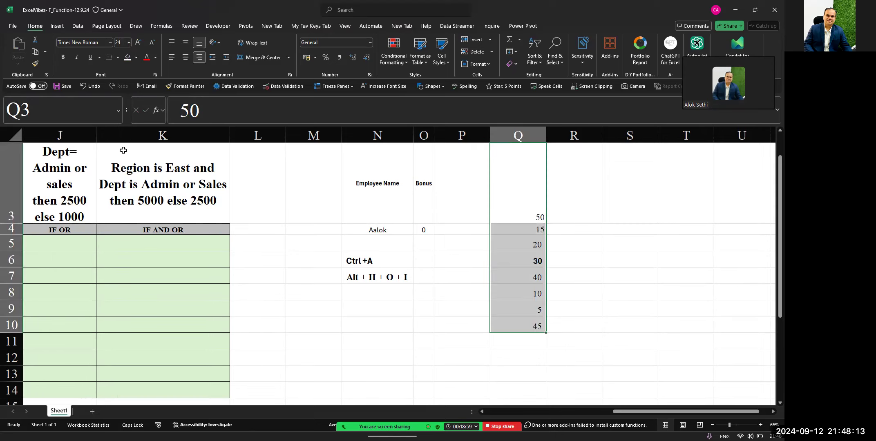
{"action": "left_click", "coordinate": [186, 57]}
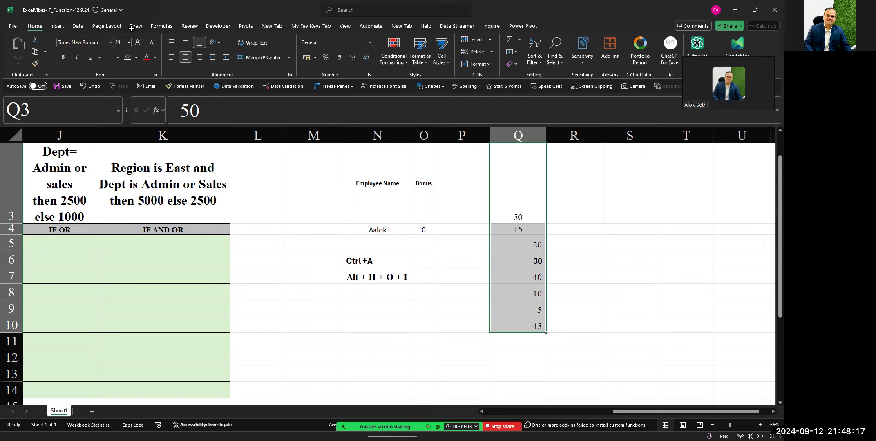
{"action": "left_click", "coordinate": [128, 43]}
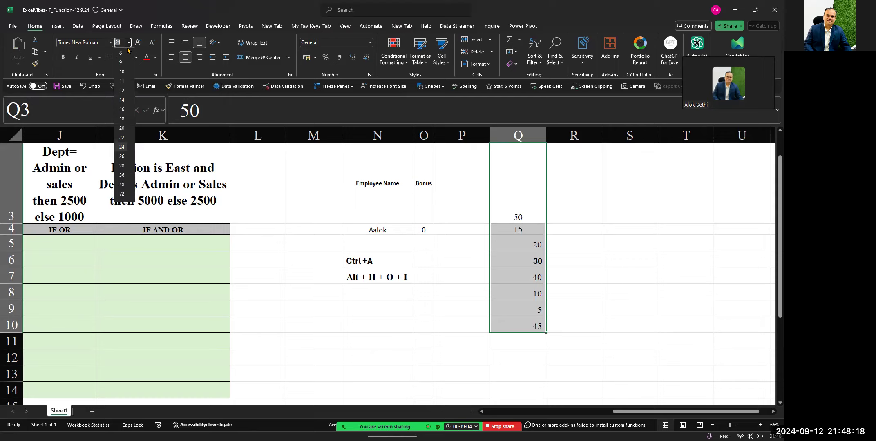
{"action": "left_click", "coordinate": [122, 176]}
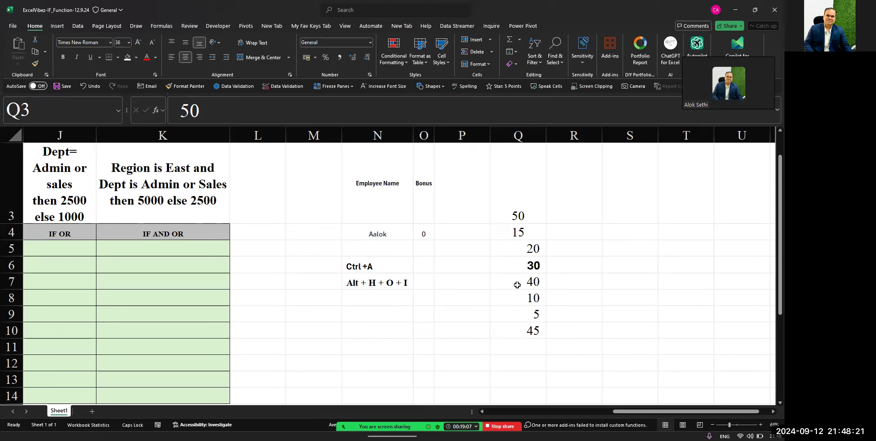
Make the 50 in Q3 bold and remove the bold formatting from the 30 in Q6.
{"action": "left_click", "coordinate": [530, 202]}
{"action": "key", "text": "ctrl+b"}
{"action": "key", "text": "Down"}
{"action": "key", "text": "Down"}
{"action": "key", "text": "Down"}
{"action": "key", "text": "ctrl+b"}
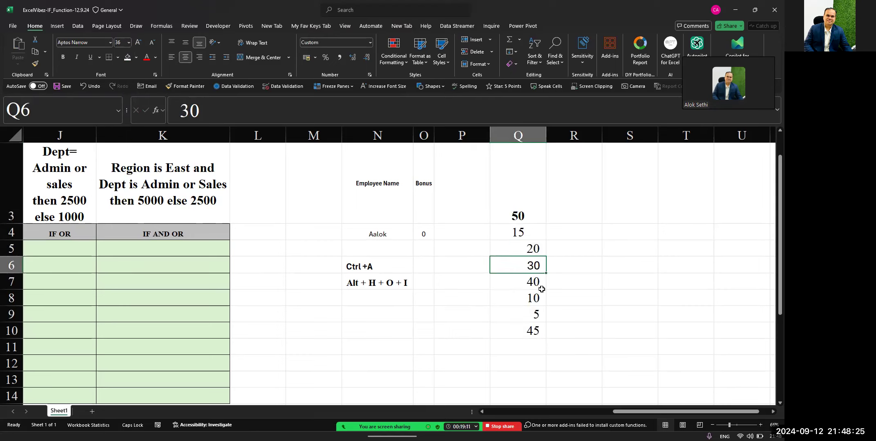
Align the values in Q4:Q10 to the vertical middle and horizontal centre of their cells.
{"action": "key", "text": "Up"}
{"action": "key", "text": "Up"}
{"action": "key", "text": "shift+Down"}
{"action": "key", "text": "shift+Down"}
{"action": "key", "text": "shift+Down"}
{"action": "key", "text": "shift+Down"}
{"action": "key", "text": "shift+Down"}
{"action": "key", "text": "shift+Down"}
{"action": "key", "text": "shift+Down"}
{"action": "key", "text": "shift+Up"}
{"action": "left_click", "coordinate": [185, 42]}
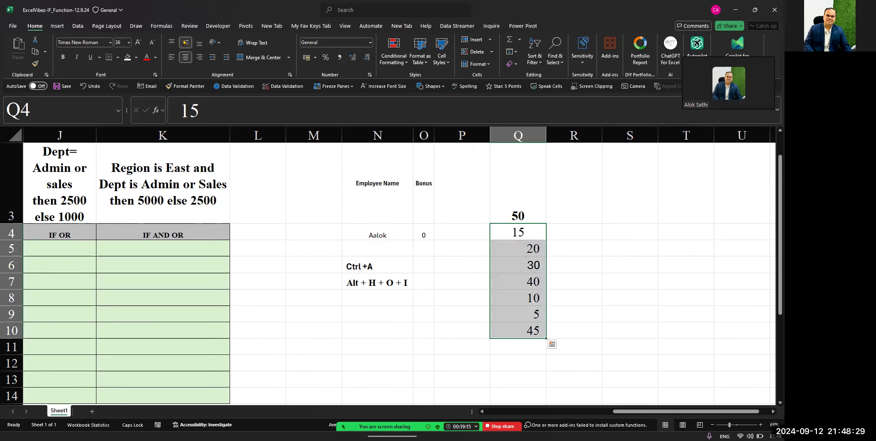
{"action": "left_click", "coordinate": [184, 58]}
{"action": "left_click", "coordinate": [172, 58]}
{"action": "left_click", "coordinate": [185, 57]}
{"action": "key", "text": "Down"}
{"action": "key", "text": "Down"}
{"action": "key", "text": "Down"}
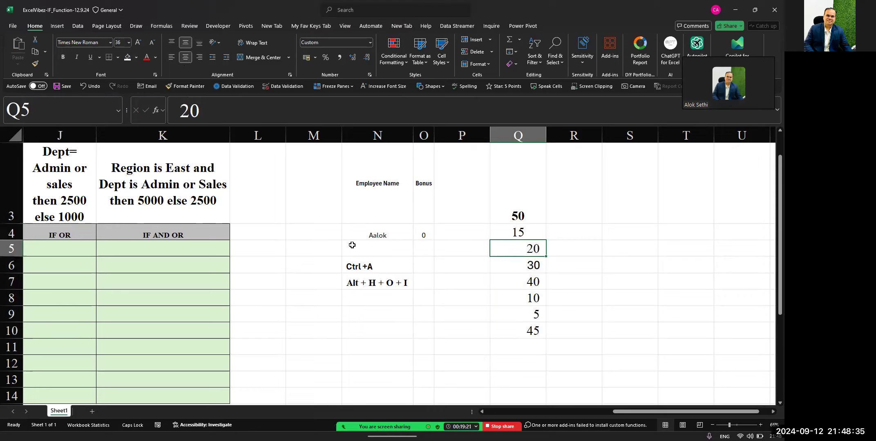
Enter the heading RESULT in R3 and make it bold.
{"action": "key", "text": "Right"}
{"action": "key", "text": "Up"}
{"action": "key", "text": "Up"}
{"action": "key", "text": "Up"}
{"action": "key", "text": "Up"}
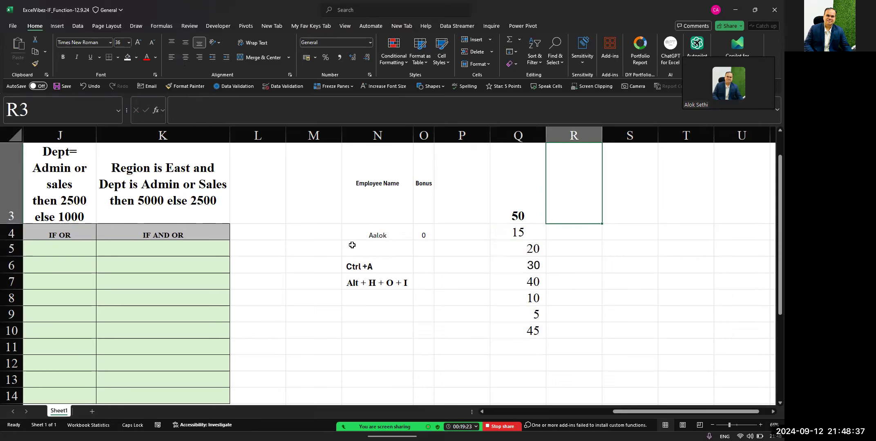
{"action": "type", "text": "reSUL"}
{"action": "key", "text": "BackSpace"}
{"action": "key", "text": "BackSpace"}
{"action": "key", "text": "BackSpace"}
{"action": "key", "text": "BackSpace"}
{"action": "key", "text": "BackSpace"}
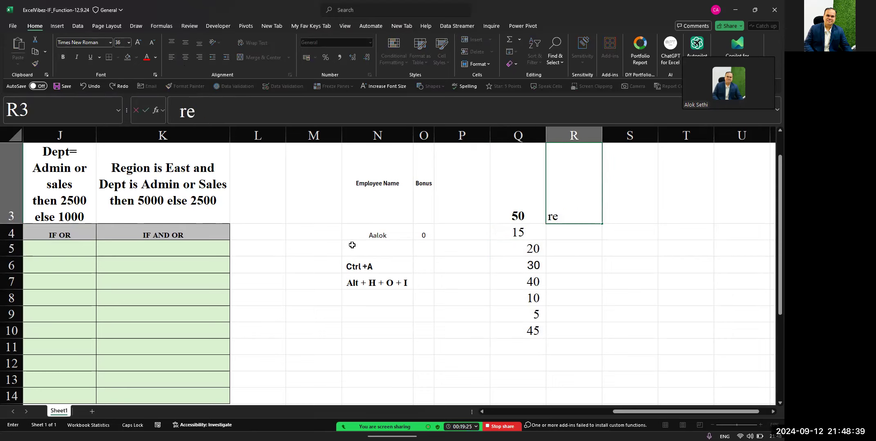
{"action": "type", "text": "RESULT"}
{"action": "key", "text": "Return"}
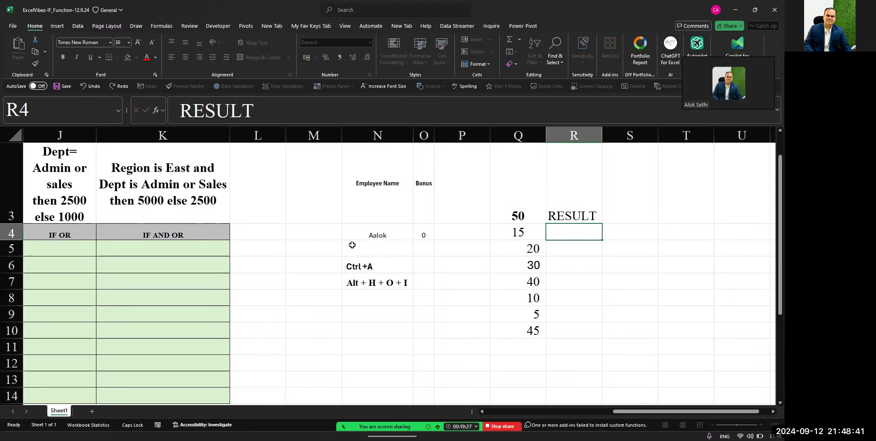
{"action": "key", "text": "Up"}
{"action": "key", "text": "ctrl+b"}
Enter the pass and fail criteria ">25 PASS <25 FAIL" in S3 beside the RESULT heading.
{"action": "key", "text": "Right"}
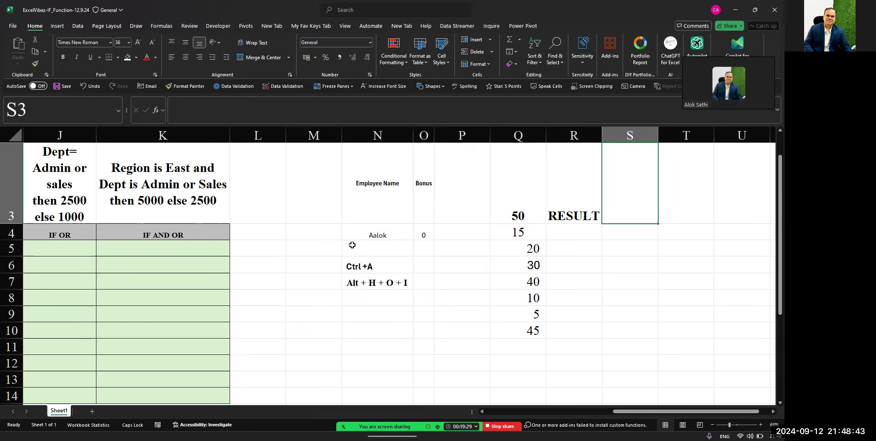
{"action": "type", "text": ">25"}
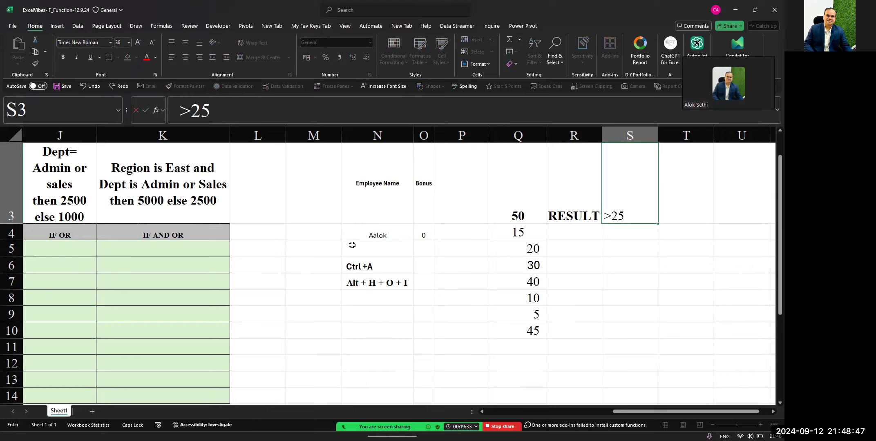
{"action": "type", "text": "pASS"}
{"action": "key", "text": "BackSpace"}
{"action": "key", "text": "BackSpace"}
{"action": "key", "text": "BackSpace"}
{"action": "key", "text": "BackSpace"}
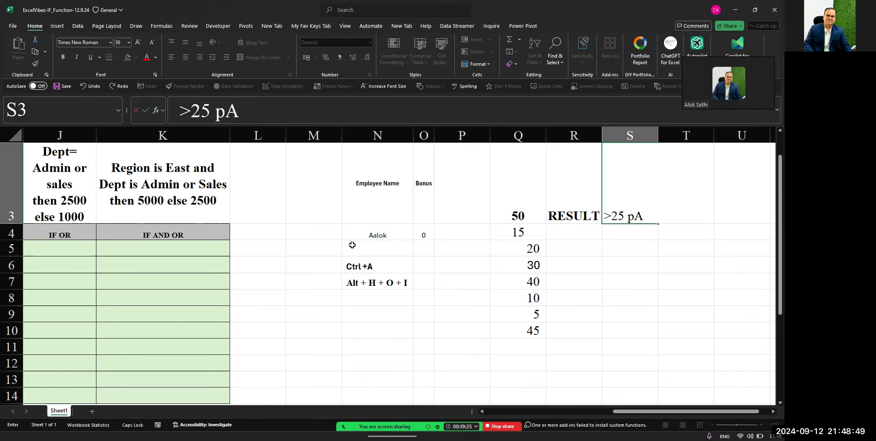
{"action": "type", "text": "PASS "}
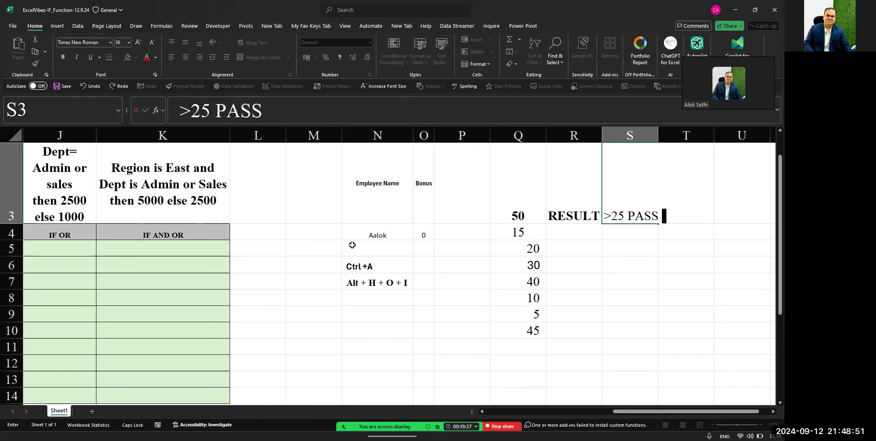
{"action": "type", "text": "<25 FAIL"}
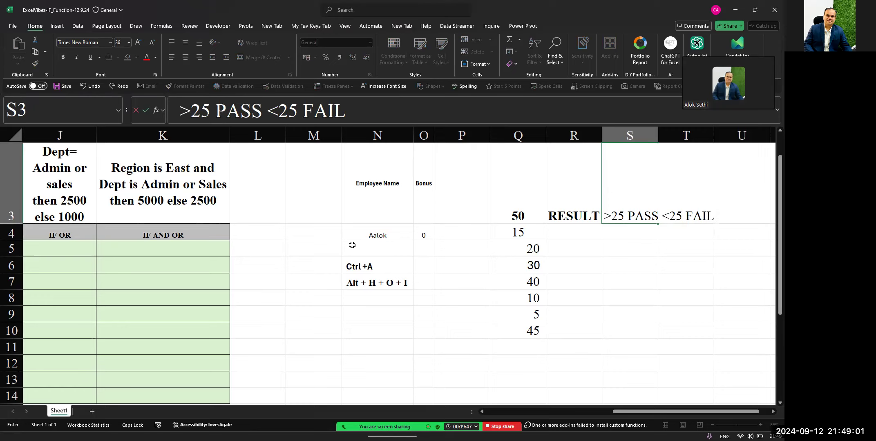
{"action": "key", "text": "Return"}
Change the sample value in Q9 to 25.
{"action": "key", "text": "Down"}
{"action": "key", "text": "Down"}
{"action": "key", "text": "Down"}
{"action": "key", "text": "Down"}
{"action": "key", "text": "Left"}
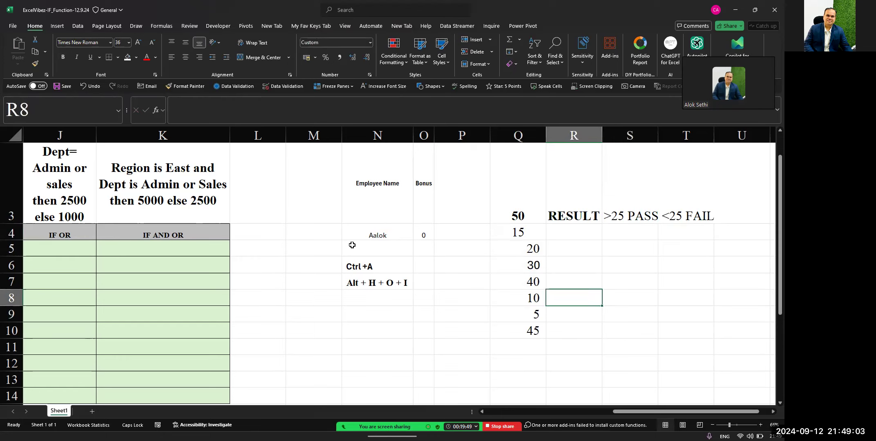
{"action": "key", "text": "Left"}
{"action": "key", "text": "Down"}
{"action": "type", "text": "25"}
{"action": "key", "text": "Return"}
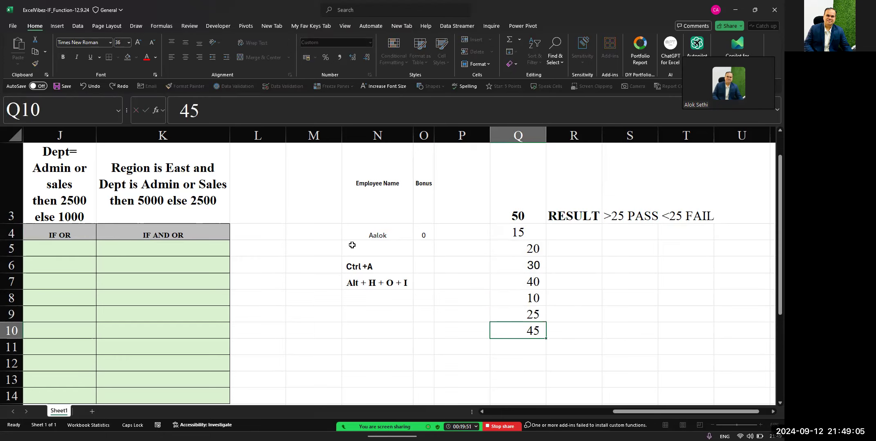
{"action": "key", "text": "Right"}
{"action": "key", "text": "Up"}
{"action": "key", "text": "Up"}
{"action": "key", "text": "Up"}
{"action": "key", "text": "Up"}
{"action": "key", "text": "Up"}
{"action": "key", "text": "Up"}
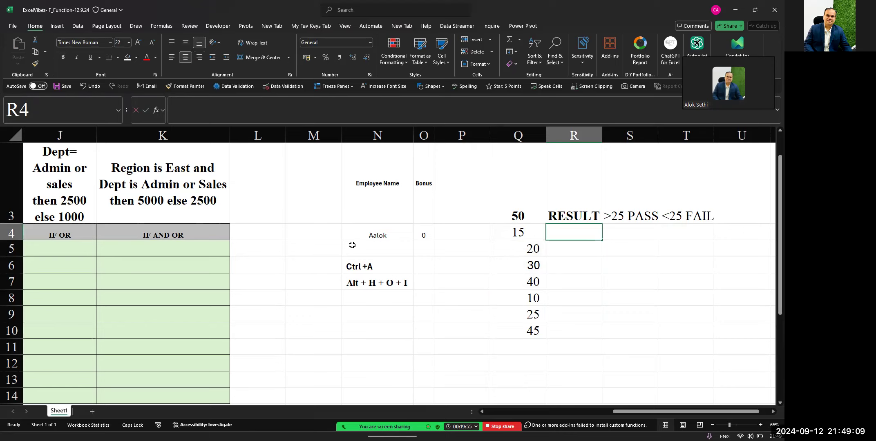
{"action": "type", "text": "=IF("}
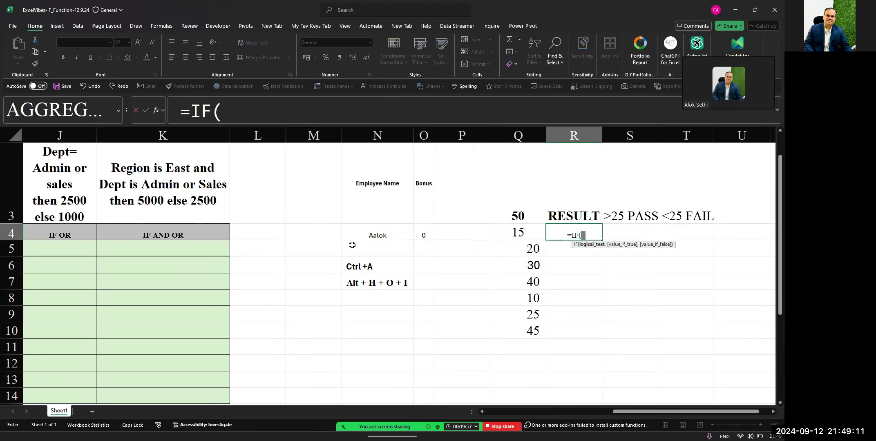
{"action": "left_click", "coordinate": [515, 227]}
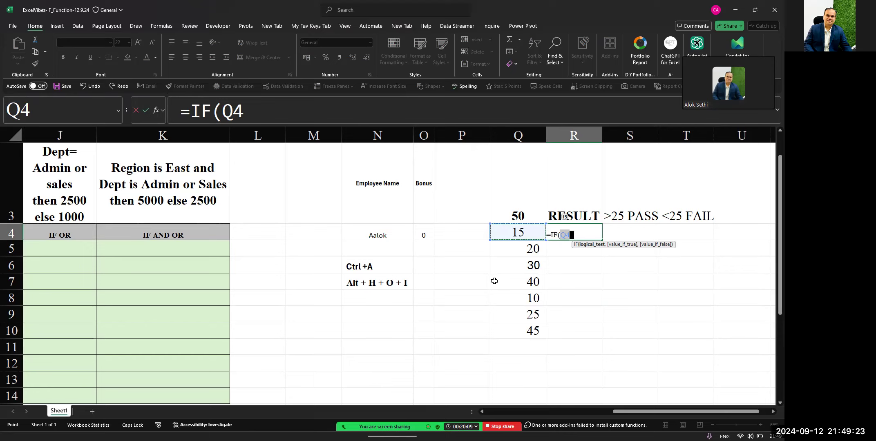
{"action": "key", "text": "Escape"}
Set the bold comparison value in Q3 to 25.
{"action": "key", "text": "Up"}
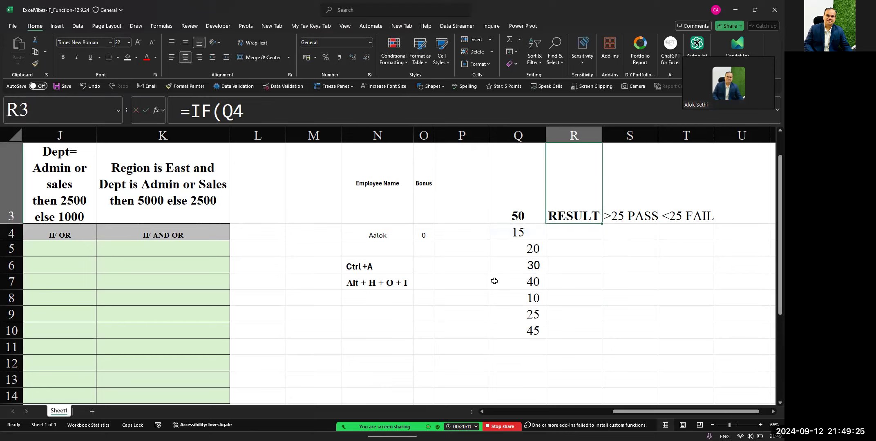
{"action": "key", "text": "Left"}
{"action": "key", "text": "Down"}
{"action": "key", "text": "Up"}
{"action": "key", "text": "Right"}
{"action": "key", "text": "Left"}
{"action": "type", "text": "25"}
{"action": "key", "text": "Return"}
{"action": "key", "text": "Right"}
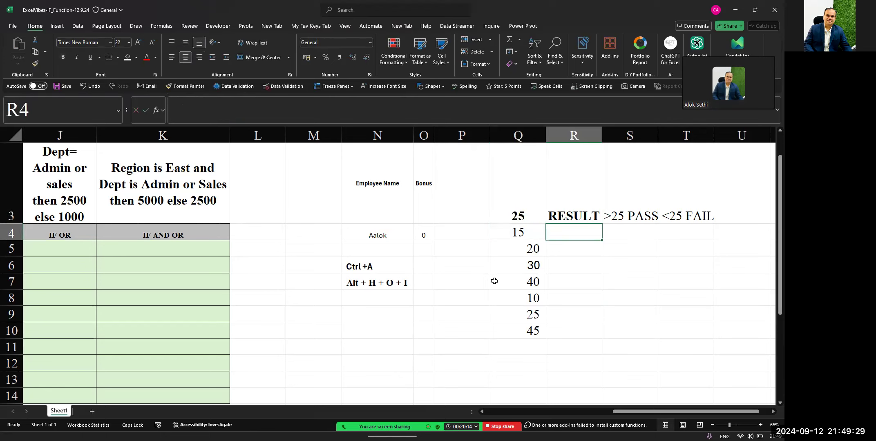
{"action": "type", "text": "="}
{"action": "left_click", "coordinate": [369, 105]}
{"action": "type", "text": "IF("}
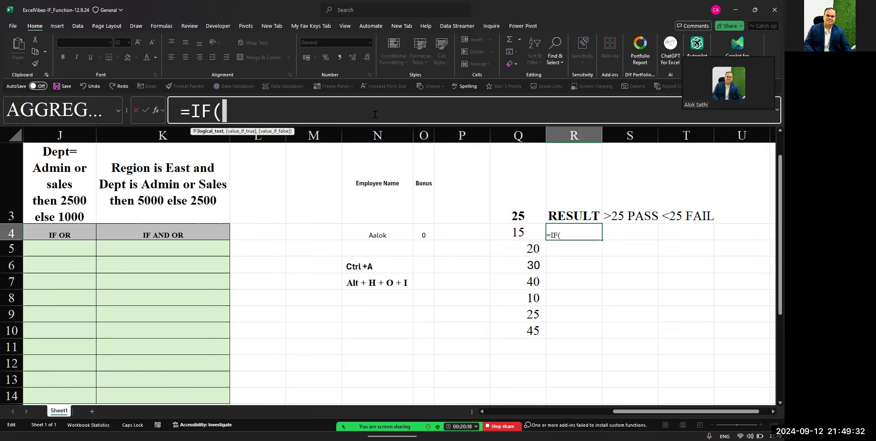
{"action": "left_click", "coordinate": [532, 232]}
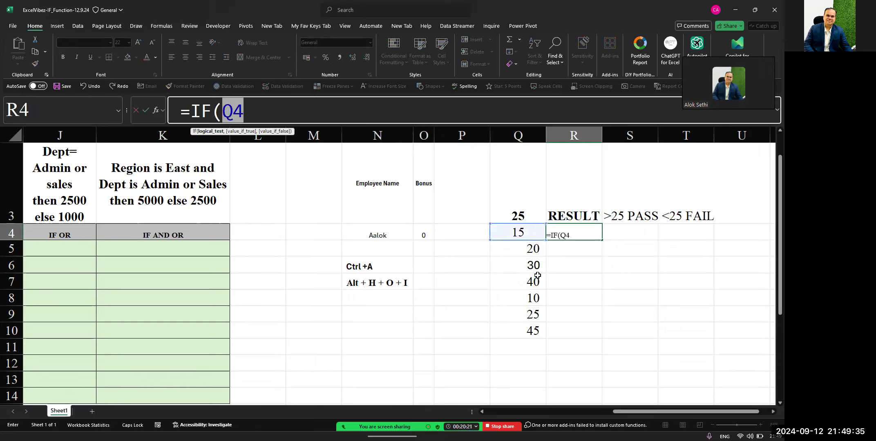
{"action": "type", "text": ">"}
{"action": "left_click", "coordinate": [529, 219]}
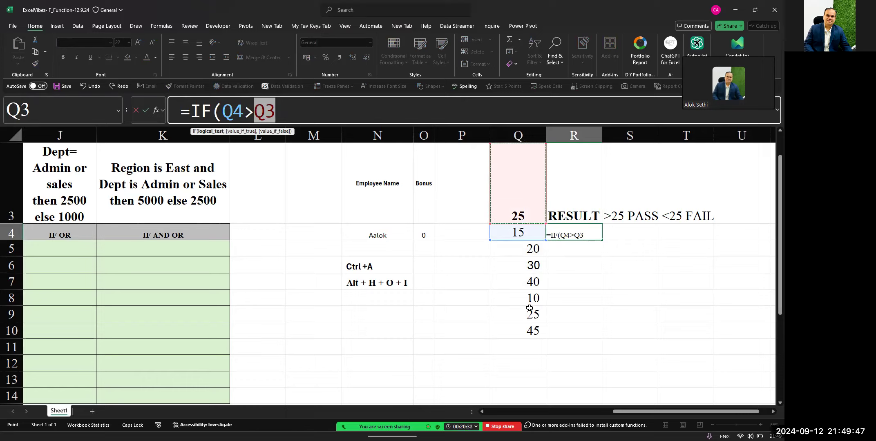
{"action": "left_click", "coordinate": [319, 106]}
{"action": "type", "text": ","}
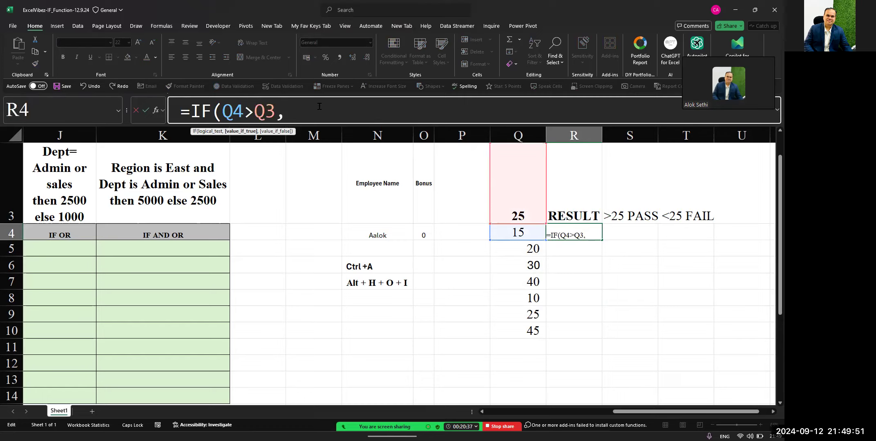
{"action": "type", "text": "\"pASS"}
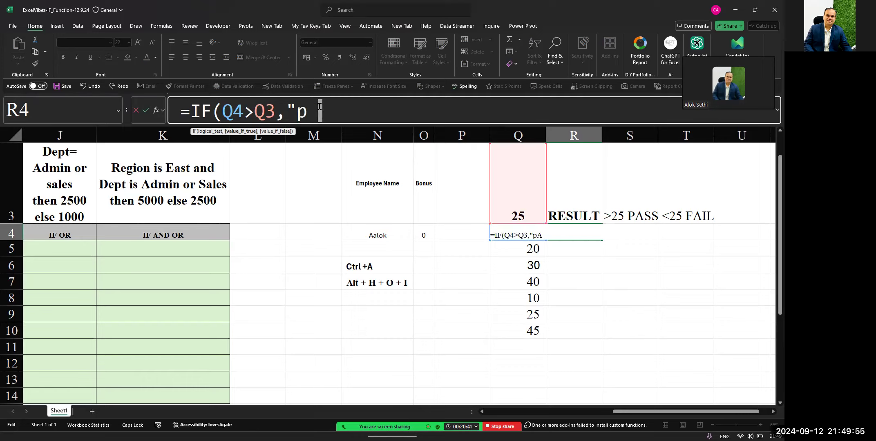
{"action": "key", "text": "BackSpace"}
{"action": "key", "text": "BackSpace"}
{"action": "key", "text": "BackSpace"}
{"action": "key", "text": "BackSpace"}
{"action": "key", "text": "Caps_Lock"}
{"action": "type", "text": "pass"}
{"action": "key", "text": "BackSpace"}
{"action": "key", "text": "BackSpace"}
{"action": "key", "text": "BackSpace"}
{"action": "key", "text": "BackSpace"}
{"action": "key", "text": "BackSpace"}
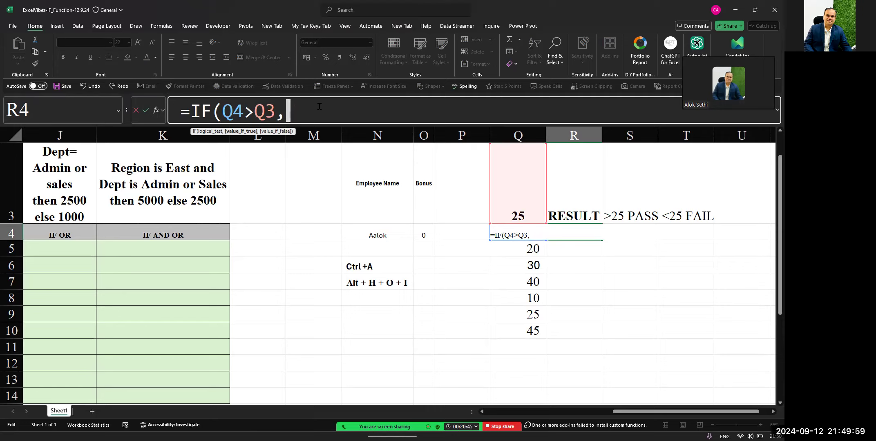
{"action": "key", "text": "Escape"}
Replace the criteria text in S3 with the word PASS in capitals.
{"action": "key", "text": "Right"}
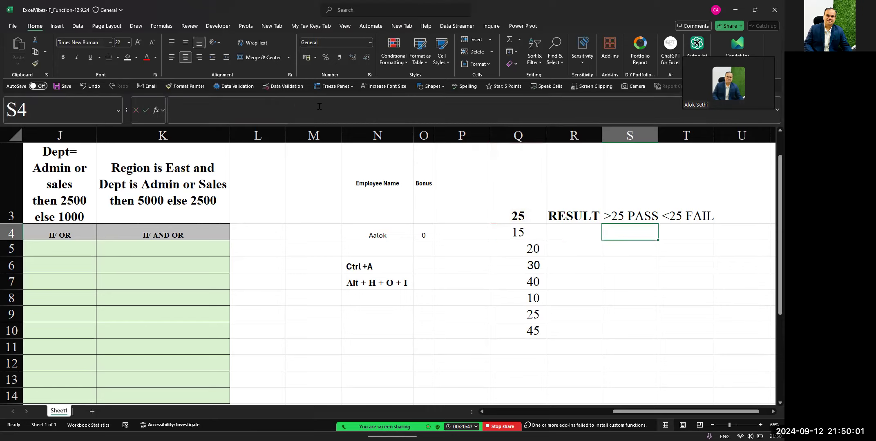
{"action": "key", "text": "Up"}
{"action": "key", "text": "Right"}
{"action": "key", "text": "Down"}
{"action": "key", "text": "Left"}
{"action": "key", "text": "Right"}
{"action": "key", "text": "Left"}
{"action": "key", "text": "Up"}
{"action": "key", "text": "Up"}
{"action": "key", "text": "Down"}
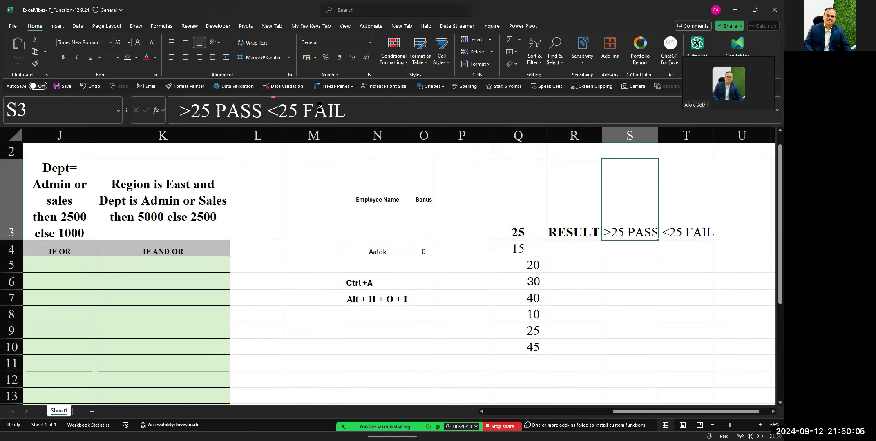
{"action": "key", "text": "Delete"}
{"action": "type", "text": "pass"}
{"action": "key", "text": "BackSpace"}
{"action": "key", "text": "BackSpace"}
{"action": "key", "text": "BackSpace"}
{"action": "key", "text": "BackSpace"}
{"action": "key", "text": "Caps_Lock"}
{"action": "type", "text": "POA"}
{"action": "key", "text": "BackSpace"}
{"action": "key", "text": "BackSpace"}
{"action": "type", "text": "ASS"}
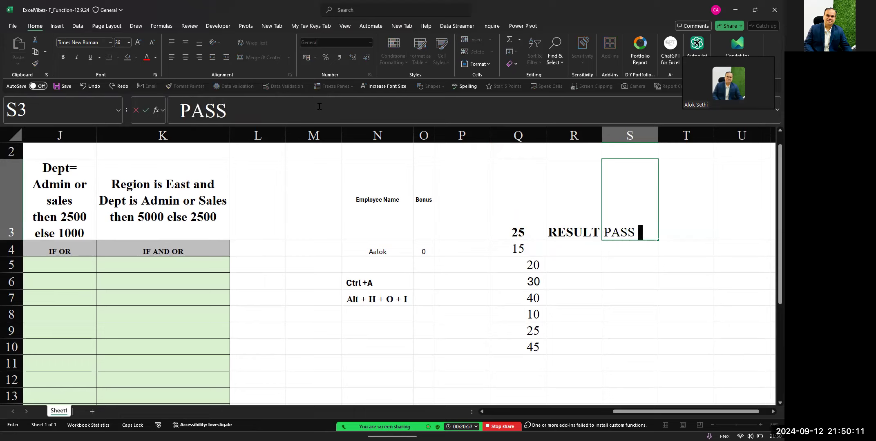
Add a single grinning-face emoji after PASS in S3.
{"action": "key", "text": "super+period"}
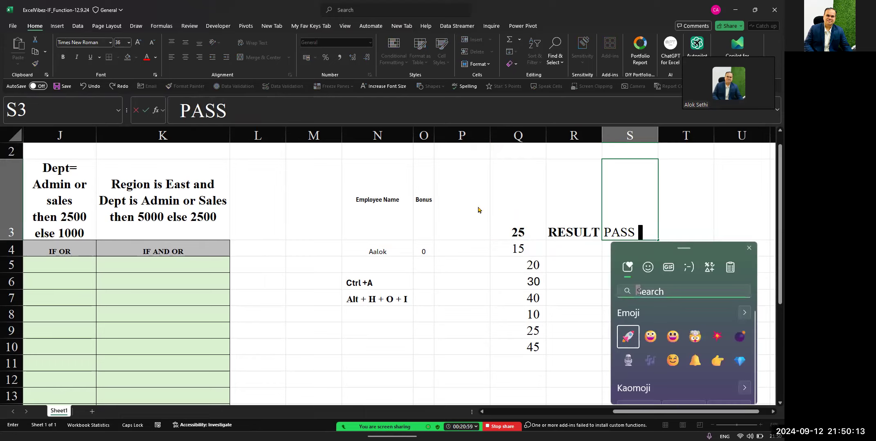
{"action": "left_click", "coordinate": [653, 341]}
{"action": "left_click", "coordinate": [653, 341]}
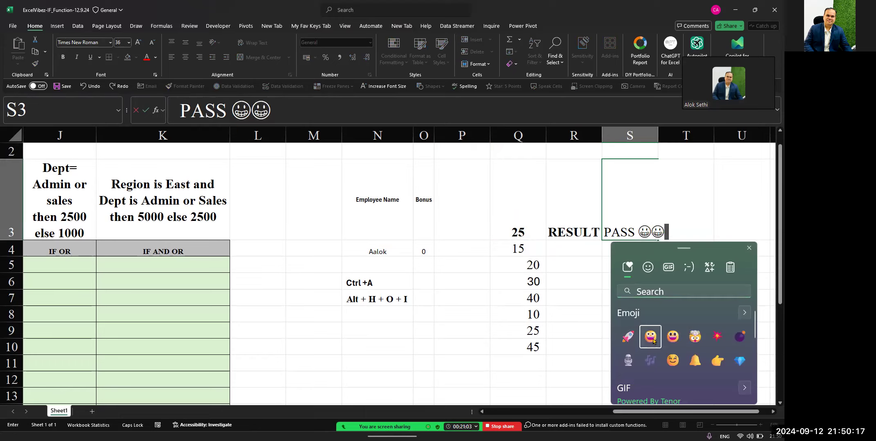
{"action": "key", "text": "BackSpace"}
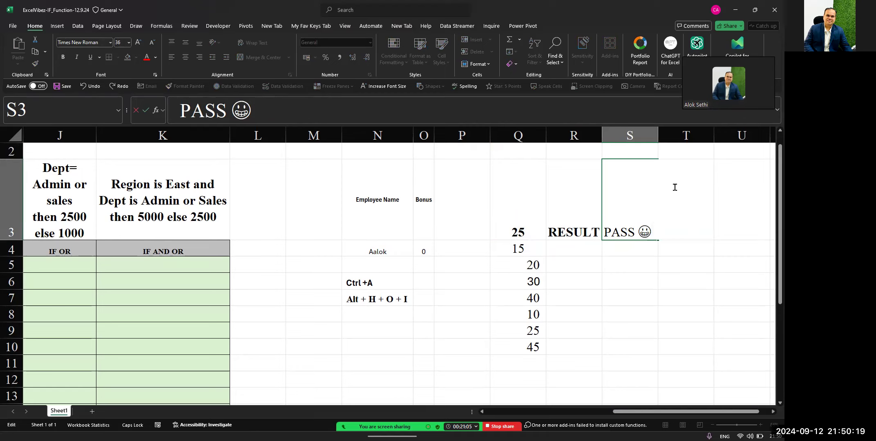
{"action": "left_click", "coordinate": [669, 276]}
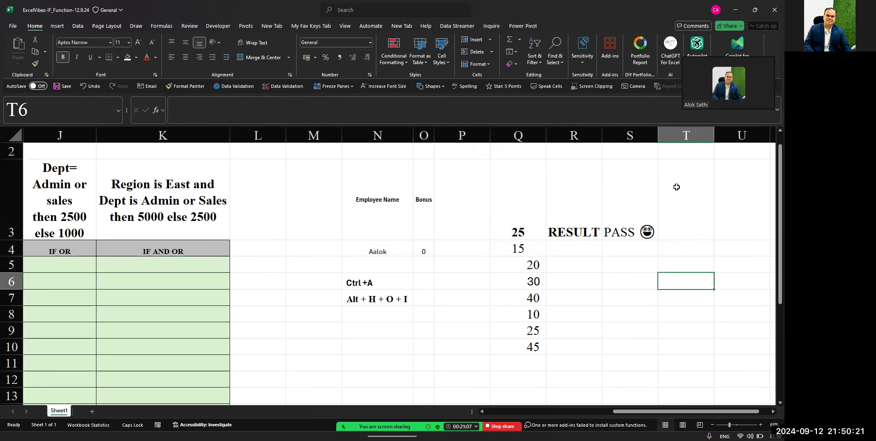
Enter FAIL in T3, followed by a teary-face emoji found by searching the emojis for CRY.
{"action": "left_click", "coordinate": [667, 230]}
{"action": "type", "text": "FAIL"}
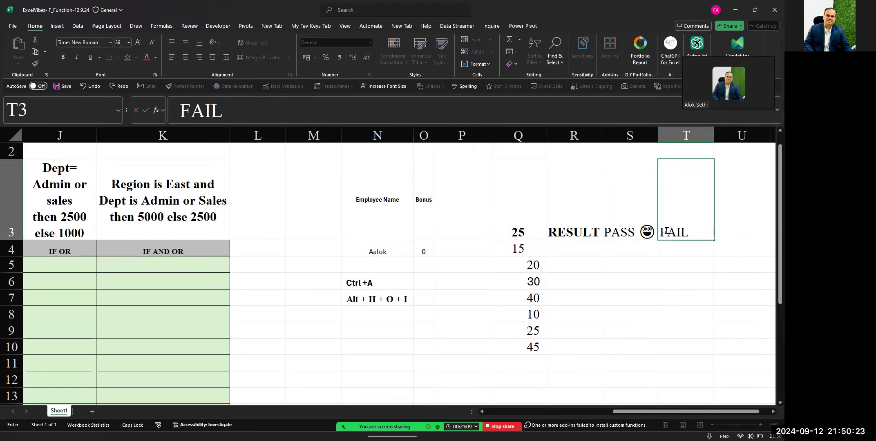
{"action": "key", "text": "super+period"}
{"action": "type", "text": "CRY"}
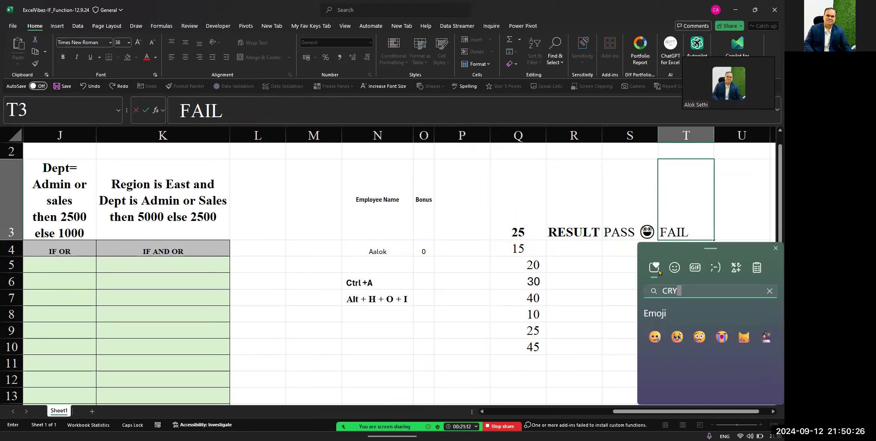
{"action": "left_click", "coordinate": [676, 338]}
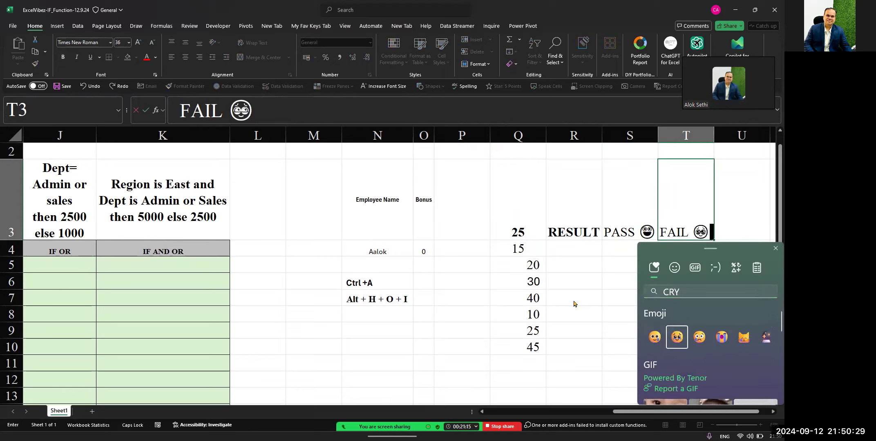
{"action": "key", "text": "Escape"}
{"action": "key", "text": "Return"}
Centre the PASS and FAIL labels in S3:T3 horizontally and vertically and set their font colour to orange.
{"action": "key", "text": "Up"}
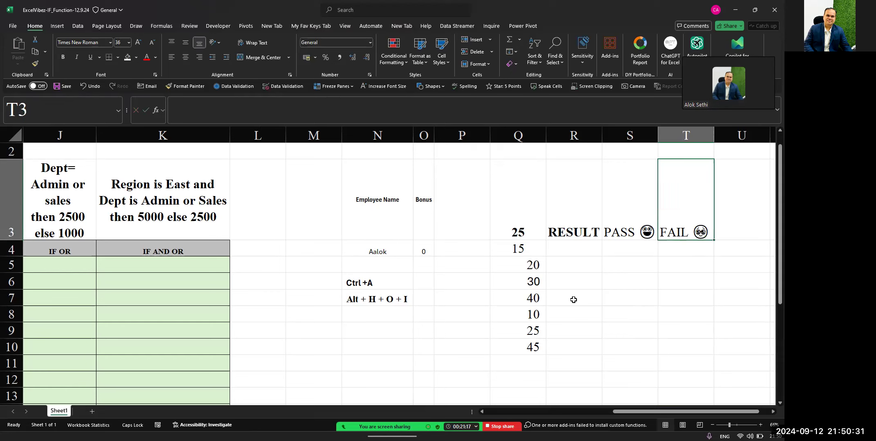
{"action": "key", "text": "shift+Left"}
{"action": "key", "text": "shift+Left"}
{"action": "key", "text": "shift+Right"}
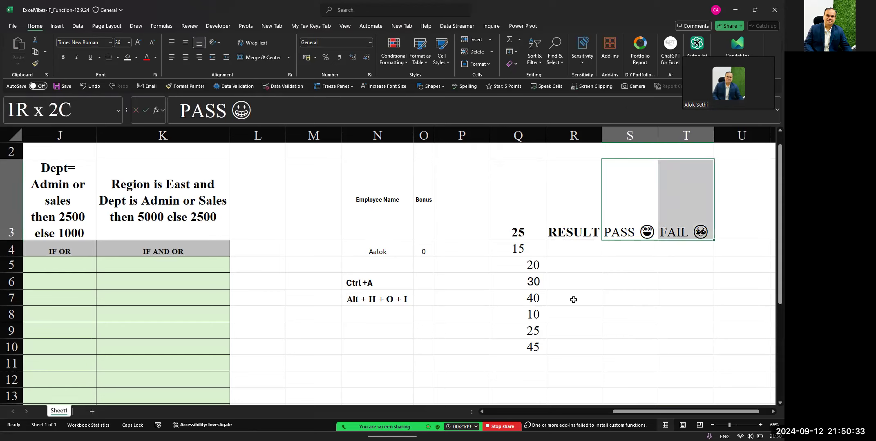
{"action": "left_click", "coordinate": [184, 60]}
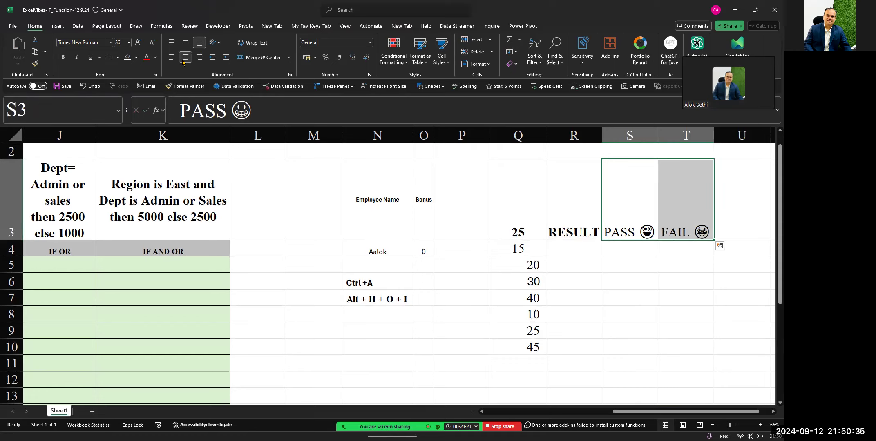
{"action": "left_click", "coordinate": [155, 57]}
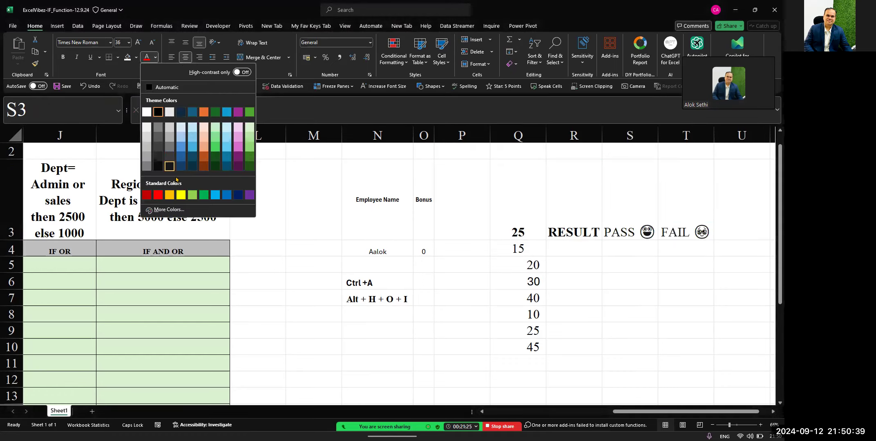
{"action": "left_click", "coordinate": [167, 198]}
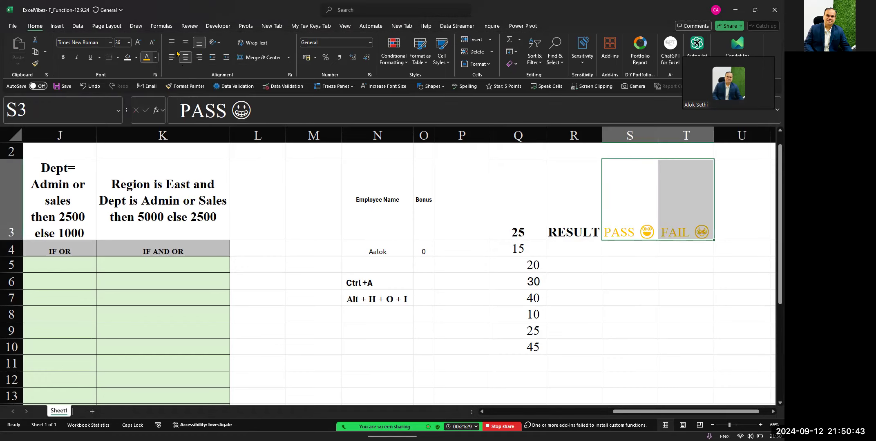
{"action": "left_click", "coordinate": [185, 42]}
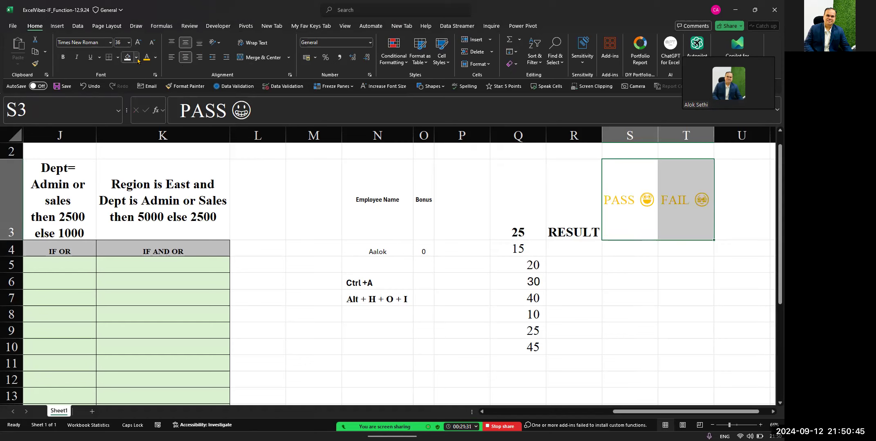
Fill the PASS and FAIL label cells S3:T3 with a near-black theme colour.
{"action": "left_click", "coordinate": [136, 57]}
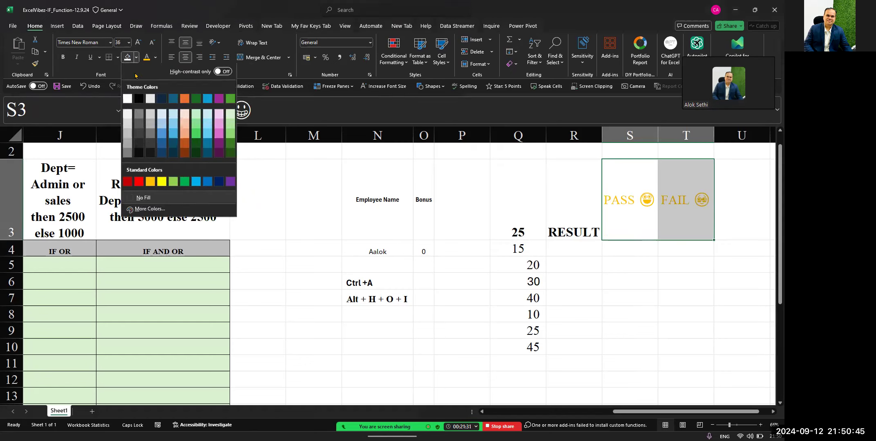
{"action": "left_click", "coordinate": [141, 150]}
Start an IF formula in R4 with the logical test Q4>Q3.
{"action": "left_click", "coordinate": [550, 267]}
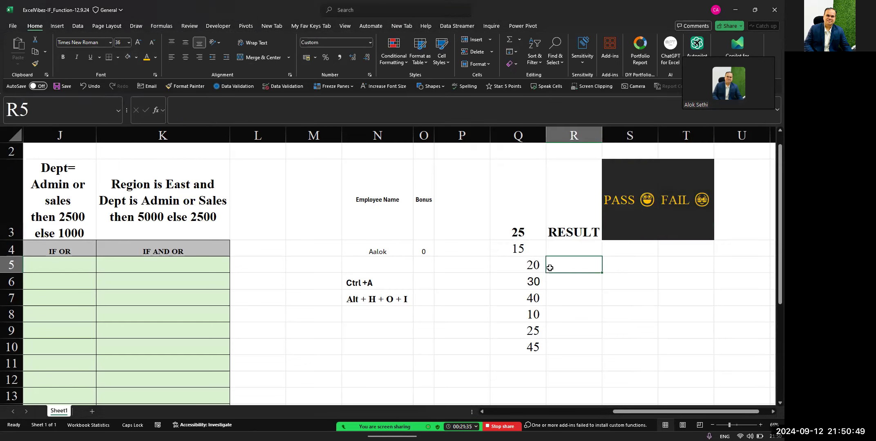
{"action": "key", "text": "Up"}
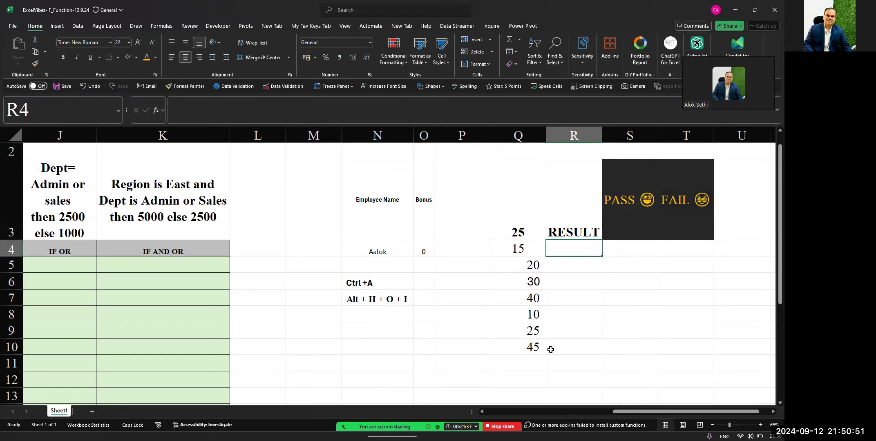
{"action": "type", "text": "=IF("}
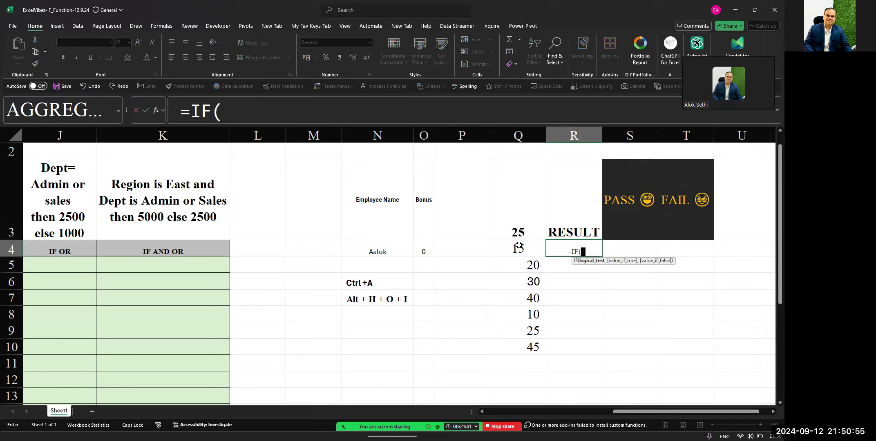
{"action": "left_click", "coordinate": [518, 247]}
{"action": "type", "text": ">"}
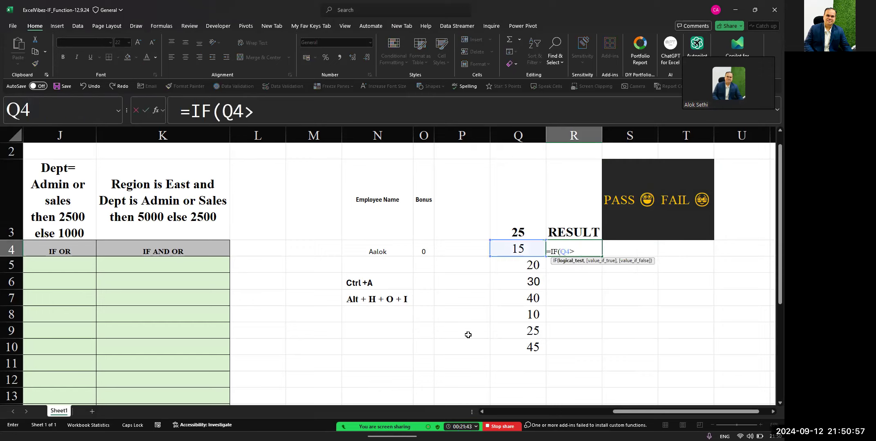
{"action": "left_click", "coordinate": [515, 218]}
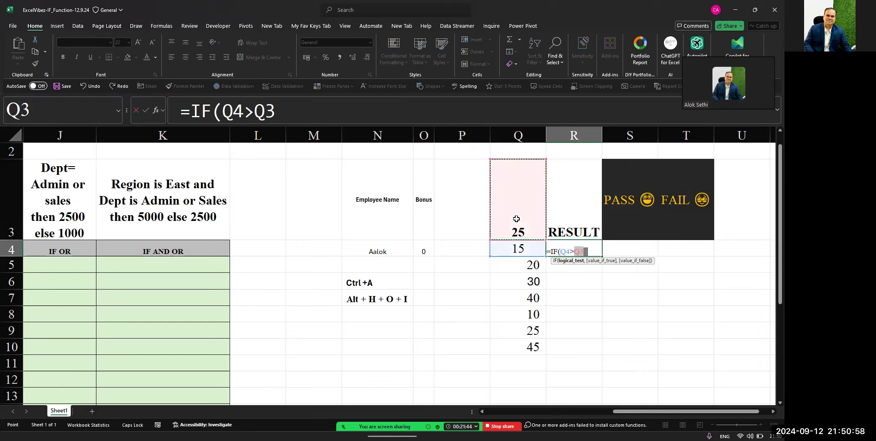
Complete the R4 formula with S3 as the value if true and T3 if false, checking the meeting chat before committing it.
{"action": "left_click", "coordinate": [306, 116]}
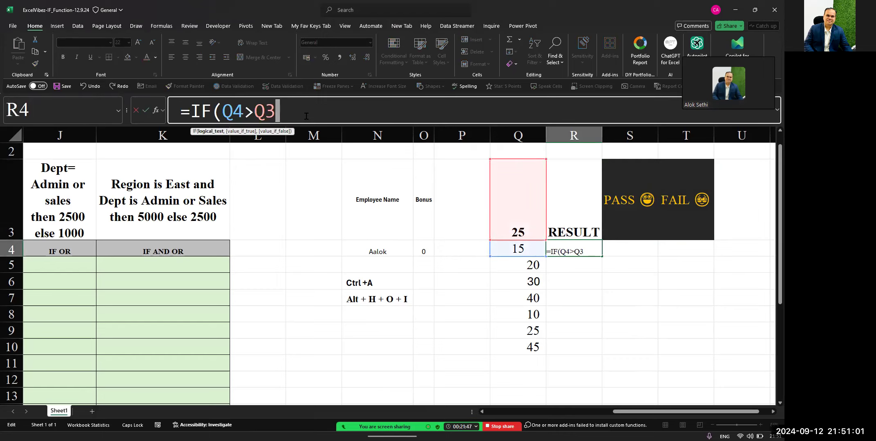
{"action": "type", "text": ","}
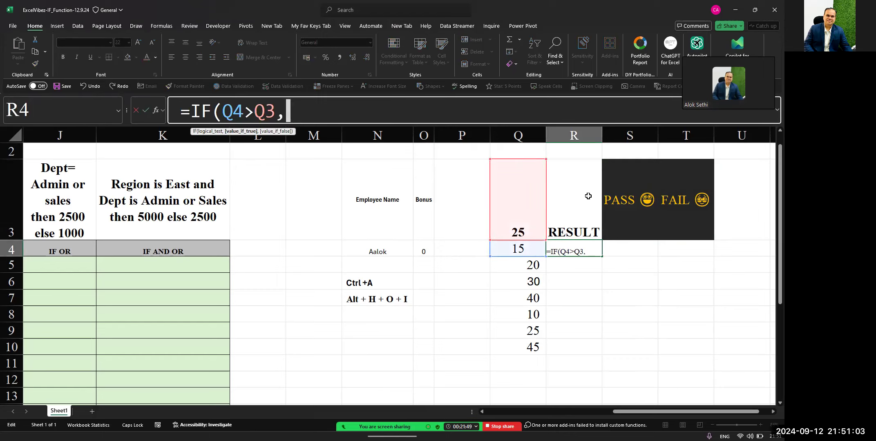
{"action": "left_click", "coordinate": [624, 189]}
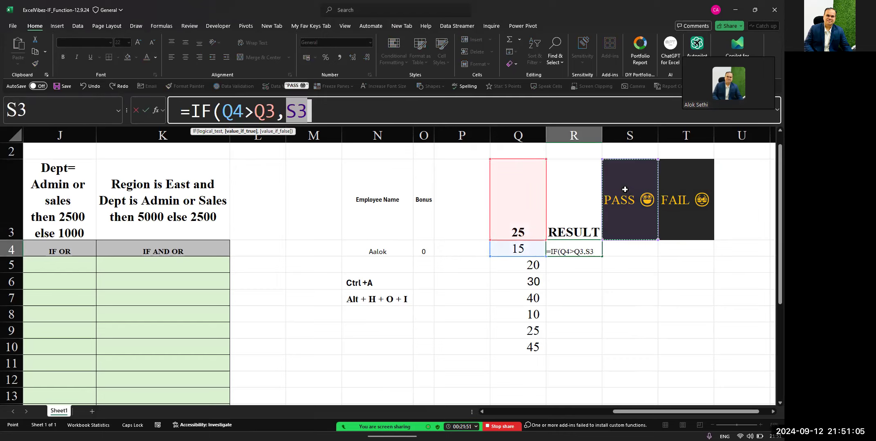
{"action": "type", "text": ","}
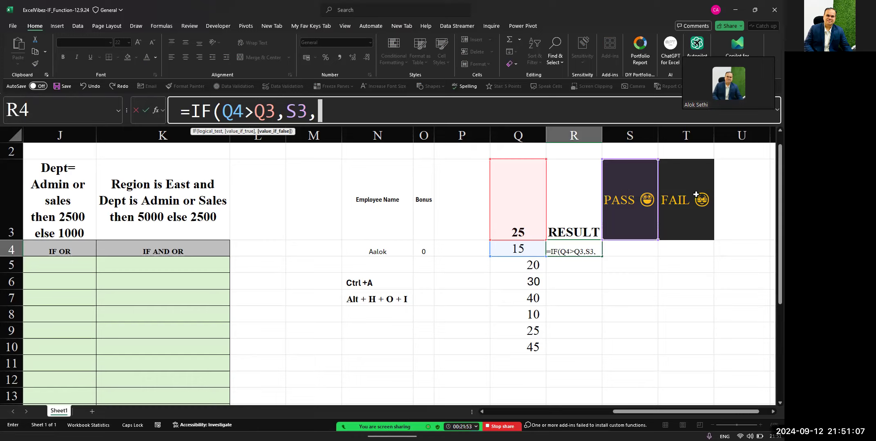
{"action": "left_click", "coordinate": [695, 195]}
{"action": "type", "text": ")"}
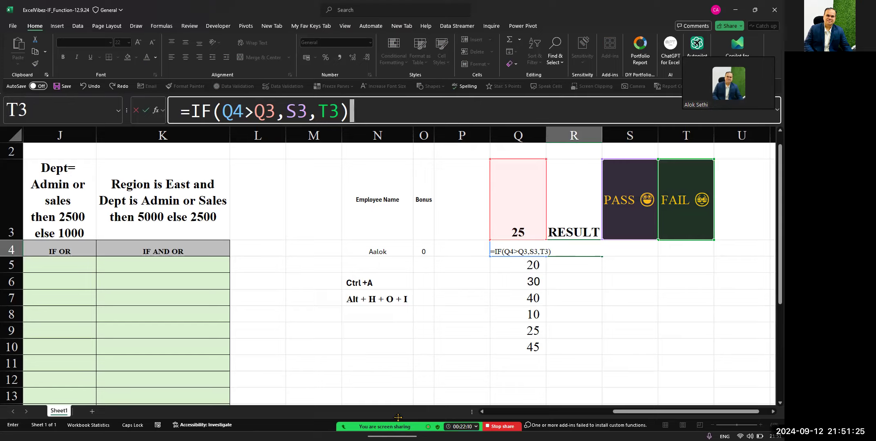
{"action": "mouse_move", "coordinate": [398, 417]}
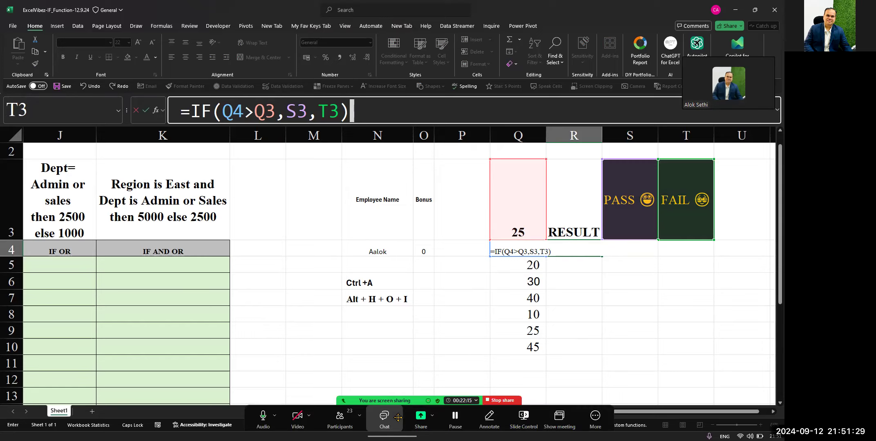
{"action": "left_click", "coordinate": [398, 417]}
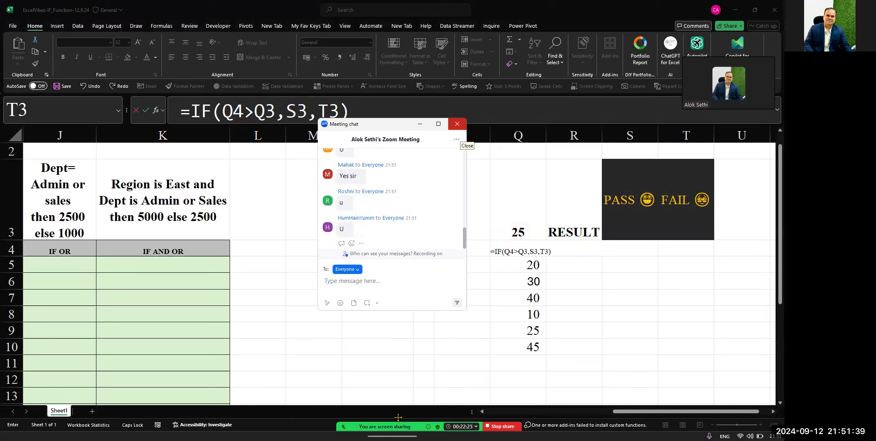
{"action": "left_click", "coordinate": [457, 124]}
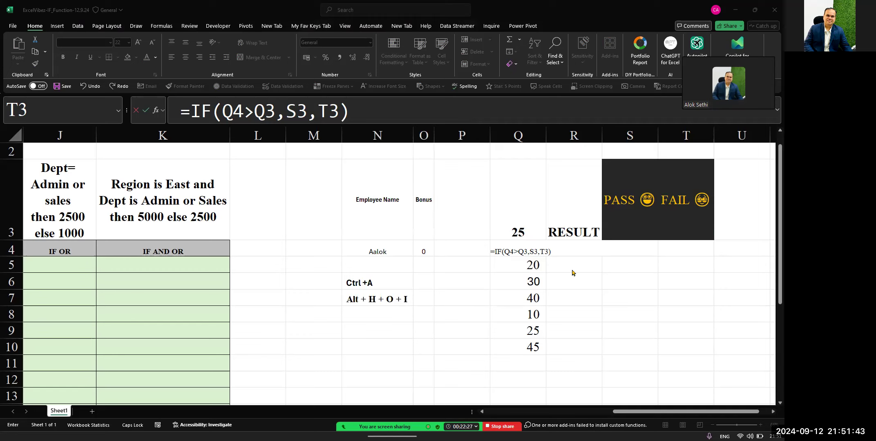
{"action": "key", "text": "Return"}
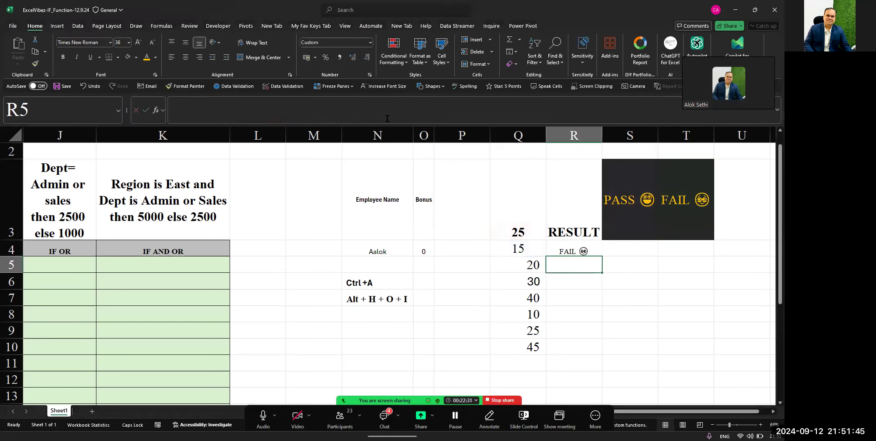
Increase the font size of the result in R4 to 36 and widen column R to fit it.
{"action": "key", "text": "Up"}
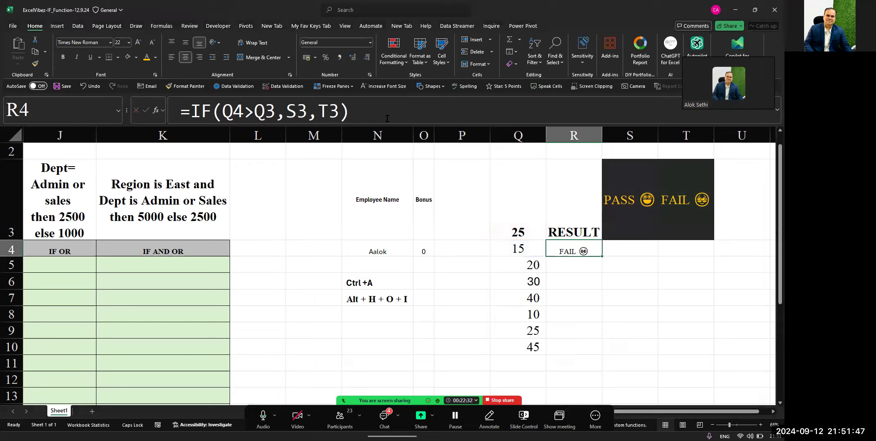
{"action": "left_click", "coordinate": [138, 43]}
{"action": "left_click", "coordinate": [138, 43]}
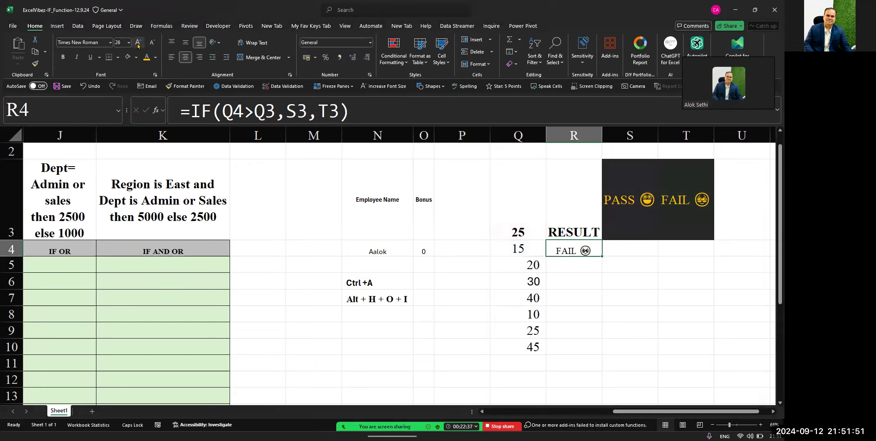
{"action": "left_click", "coordinate": [138, 43]}
{"action": "left_click", "coordinate": [138, 43]}
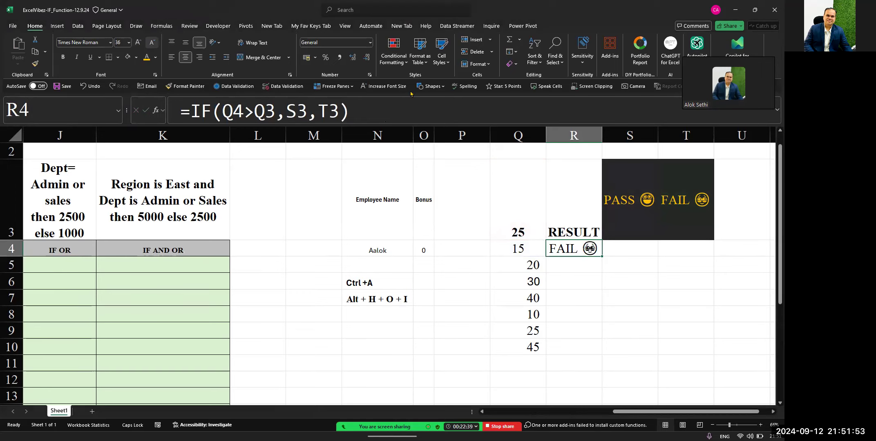
{"action": "left_click_drag", "start_coordinate": [603, 136], "coordinate": [620, 138]}
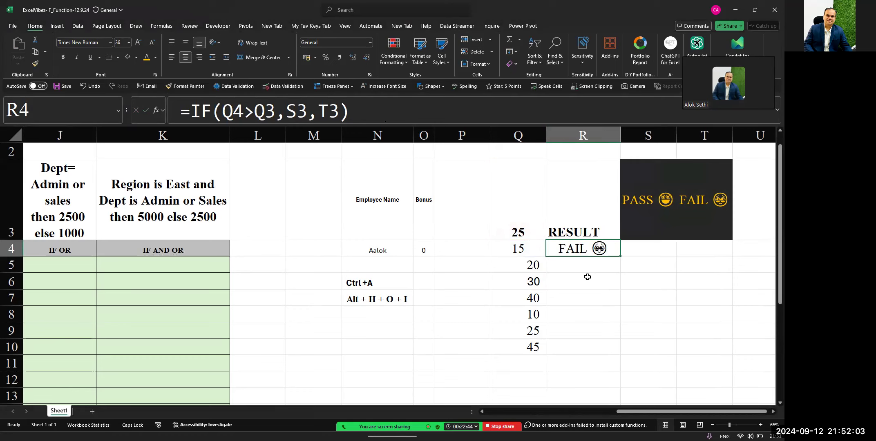
Check the meeting chat and copy the IF formula from R4 down through R10.
{"action": "key", "text": "alt+h"}
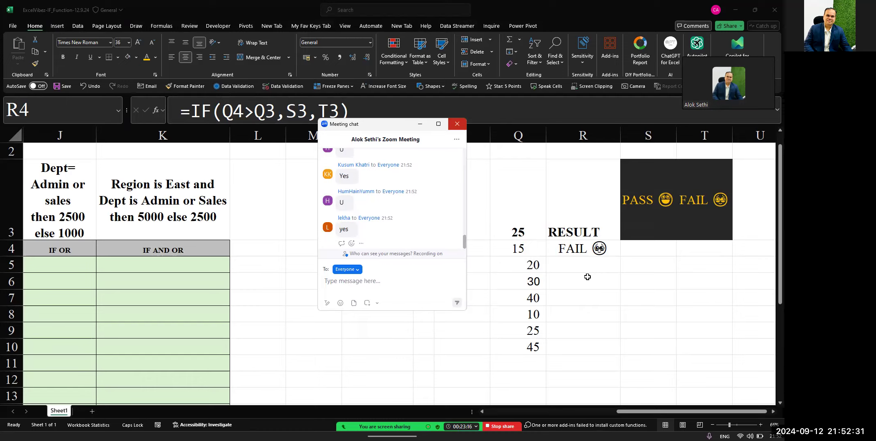
{"action": "left_click", "coordinate": [456, 123]}
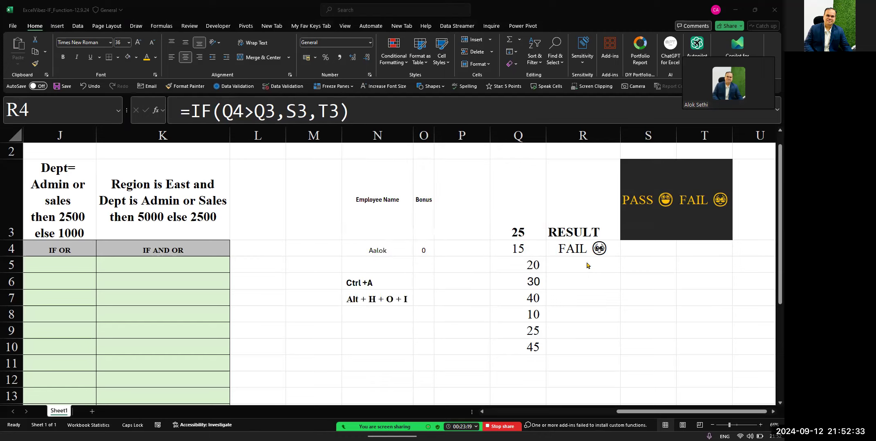
{"action": "left_click", "coordinate": [591, 254]}
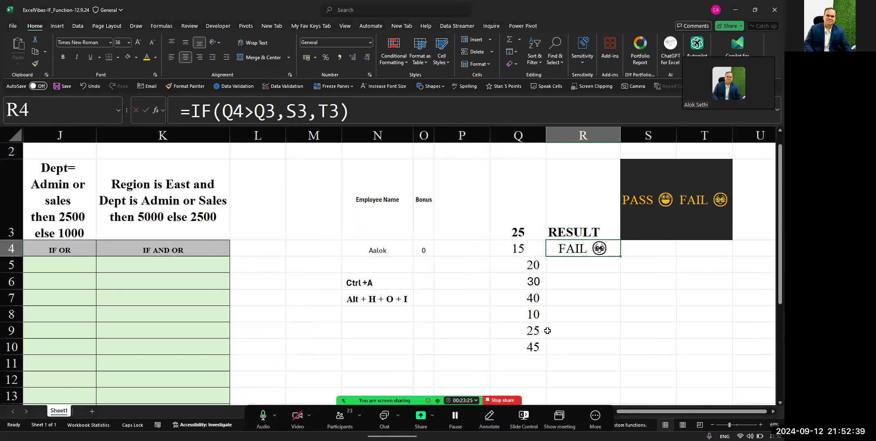
{"action": "key", "text": "F2"}
{"action": "key", "text": "ctrl+Return"}
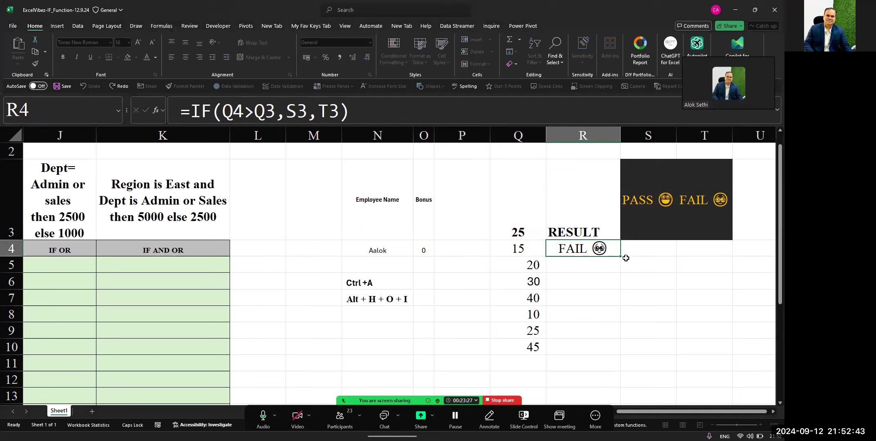
{"action": "left_click_drag", "start_coordinate": [619, 256], "coordinate": [613, 354]}
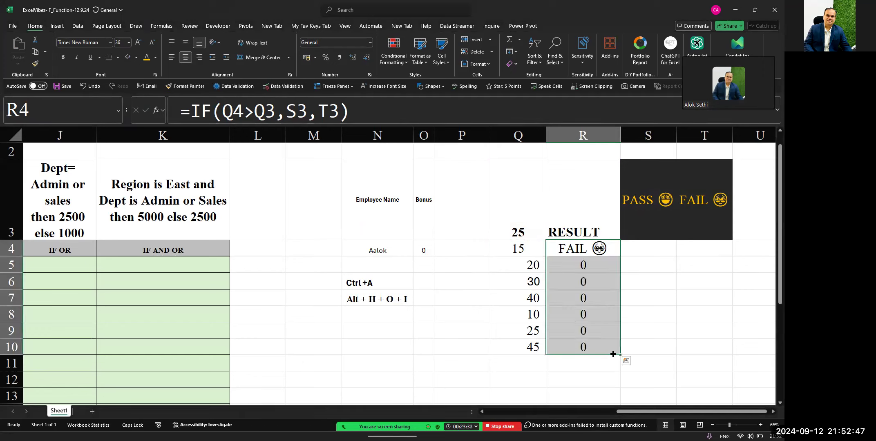
{"action": "left_click", "coordinate": [678, 345]}
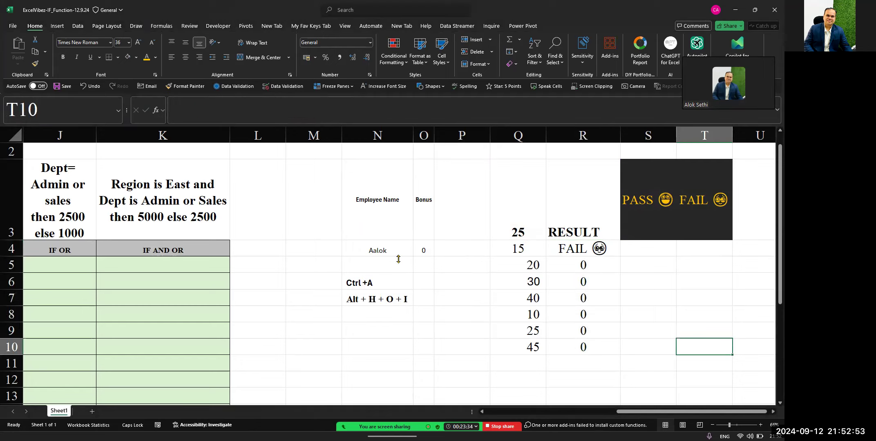
Check the meeting chat and examine which cells the copied IF formula in R5 references.
{"action": "scroll", "coordinate": [398, 258], "scroll_direction": "down", "scroll_amount": 3}
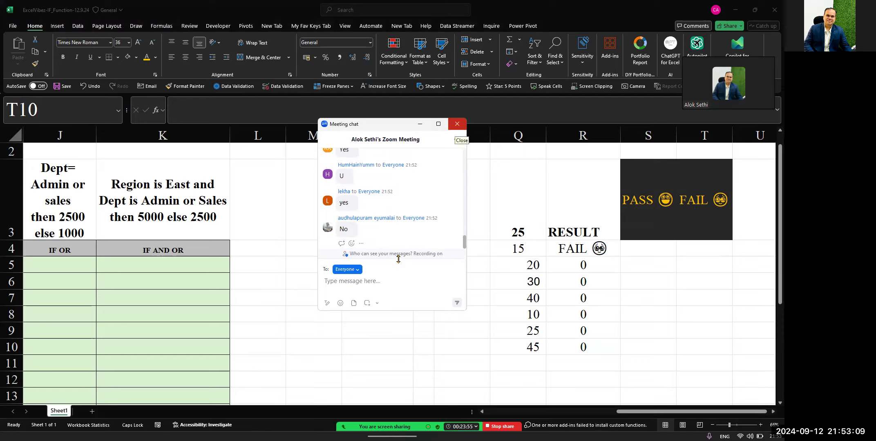
{"action": "left_click", "coordinate": [457, 124]}
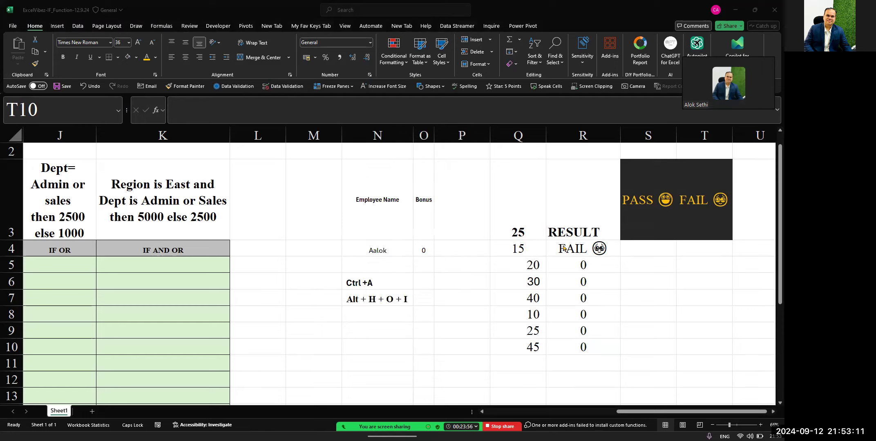
{"action": "left_click", "coordinate": [563, 247]}
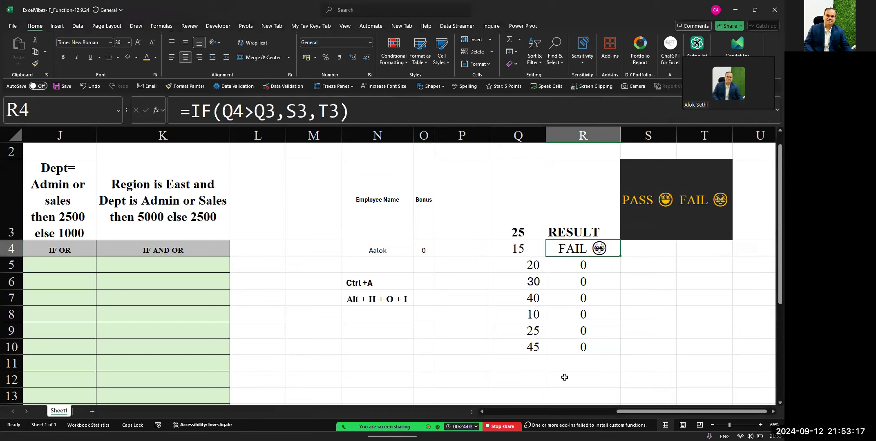
{"action": "left_click", "coordinate": [75, 423]}
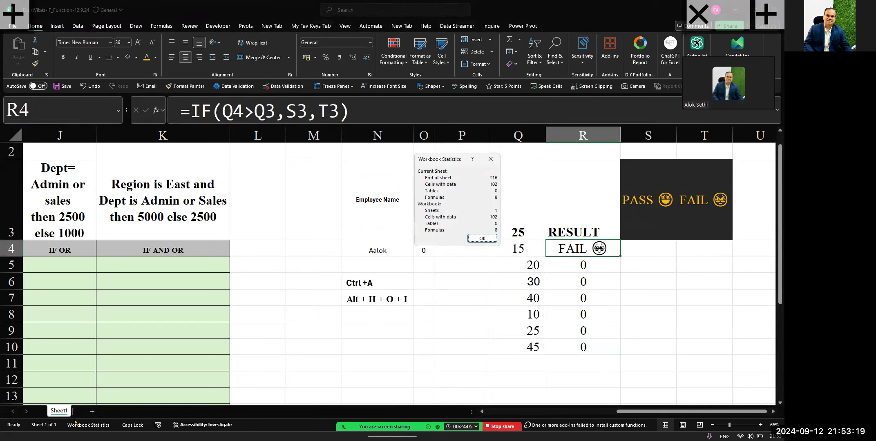
{"action": "key", "text": "Escape"}
{"action": "key", "text": "Down"}
{"action": "key", "text": "F2"}
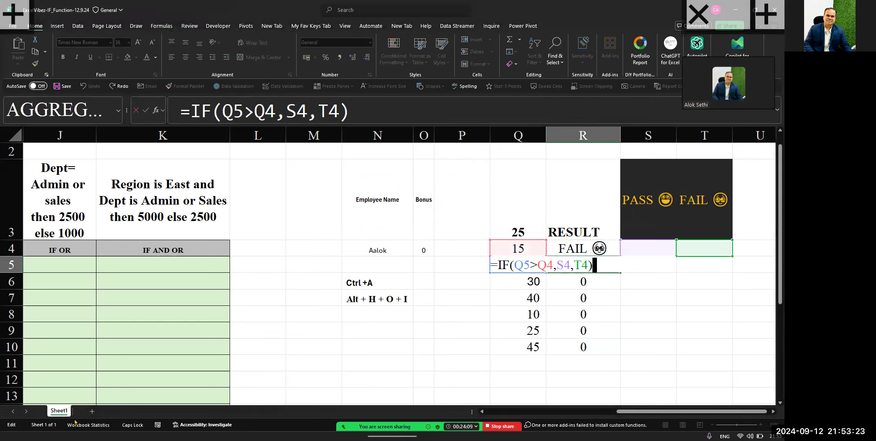
{"action": "left_click", "coordinate": [376, 113]}
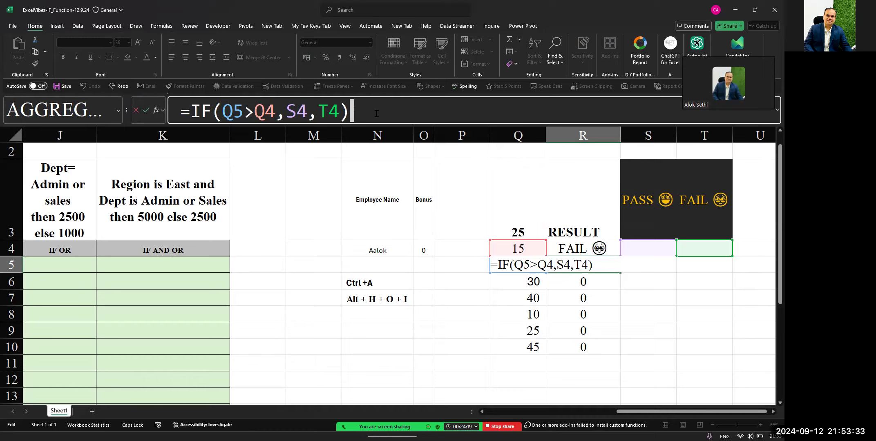
{"action": "key", "text": "ctrl+Return"}
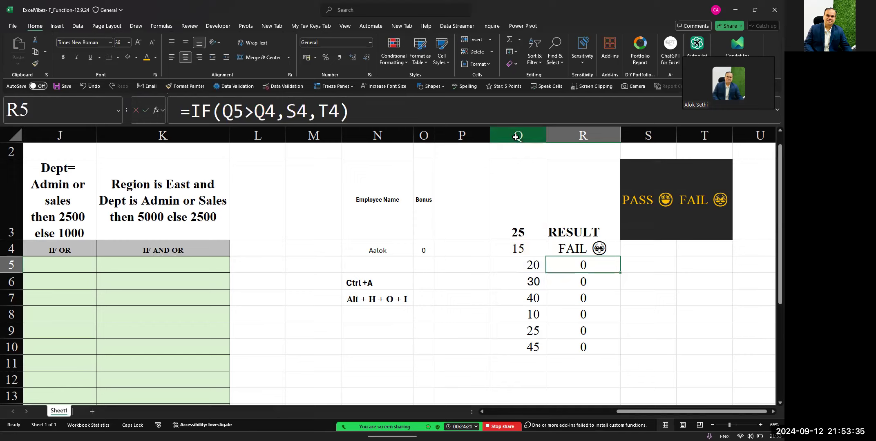
Check the score in Q5 and examine which cells the copied IF formula in R5 references.
{"action": "left_click", "coordinate": [515, 136]}
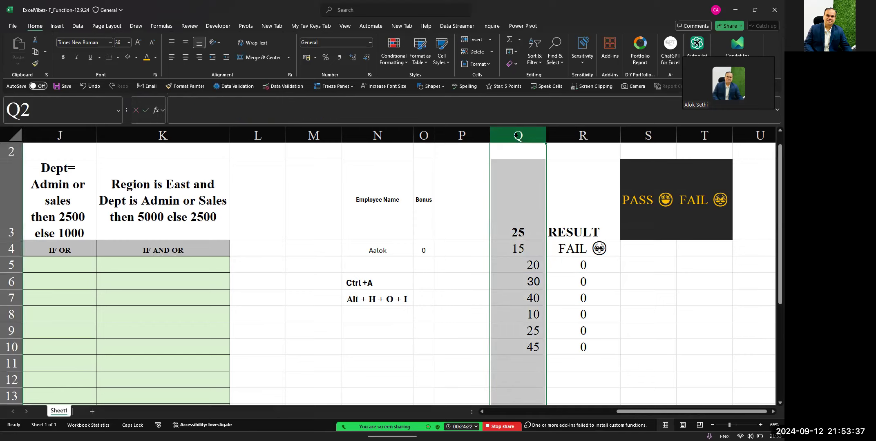
{"action": "key", "text": "Down"}
{"action": "key", "text": "Down"}
{"action": "key", "text": "Down"}
{"action": "key", "text": "F2"}
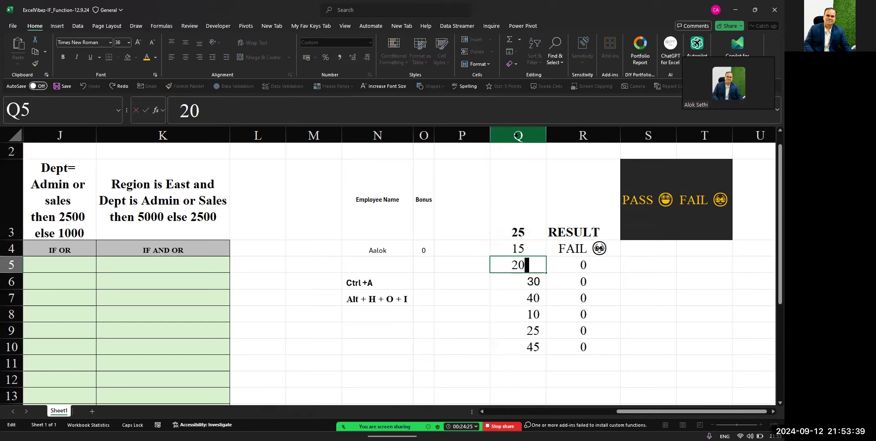
{"action": "key", "text": "Tab"}
{"action": "key", "text": "F2"}
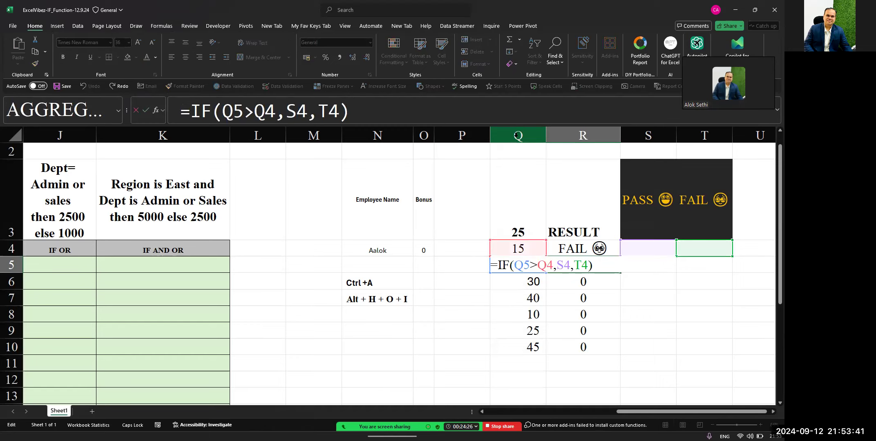
{"action": "key", "text": "Escape"}
Examine the pass threshold in Q3 and the PASS and FAIL entries in S3 and T3 that the results depend on.
{"action": "key", "text": "Up"}
{"action": "key", "text": "Left"}
{"action": "key", "text": "F2"}
{"action": "key", "text": "Escape"}
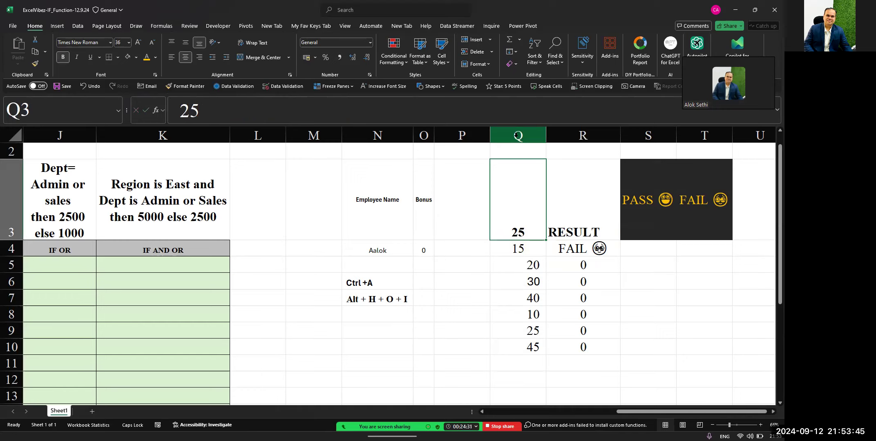
{"action": "key", "text": "Down"}
{"action": "key", "text": "Down"}
{"action": "key", "text": "Right"}
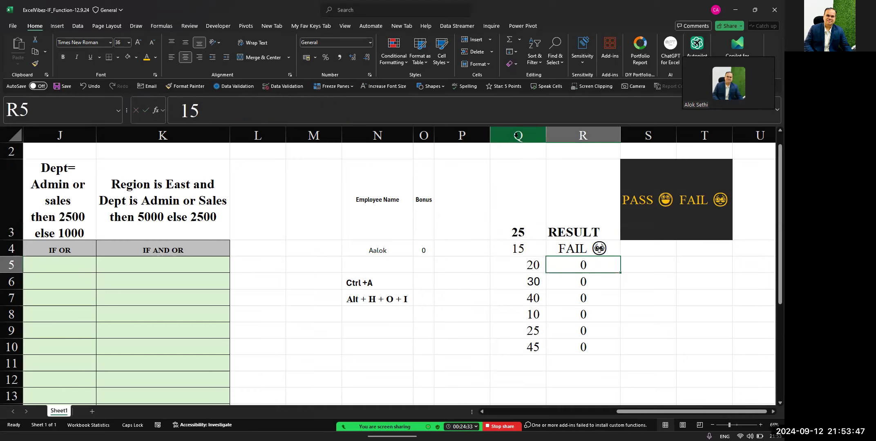
{"action": "key", "text": "Up"}
{"action": "key", "text": "Up"}
{"action": "key", "text": "Right"}
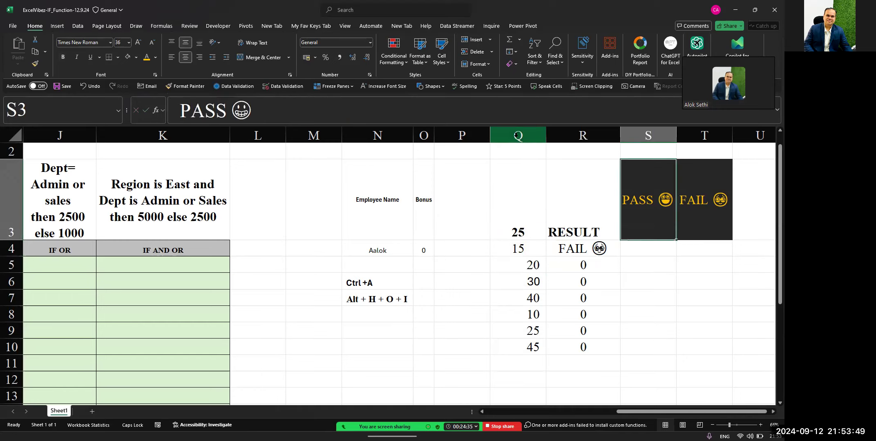
{"action": "key", "text": "Right"}
{"action": "key", "text": "Left"}
{"action": "key", "text": "Right"}
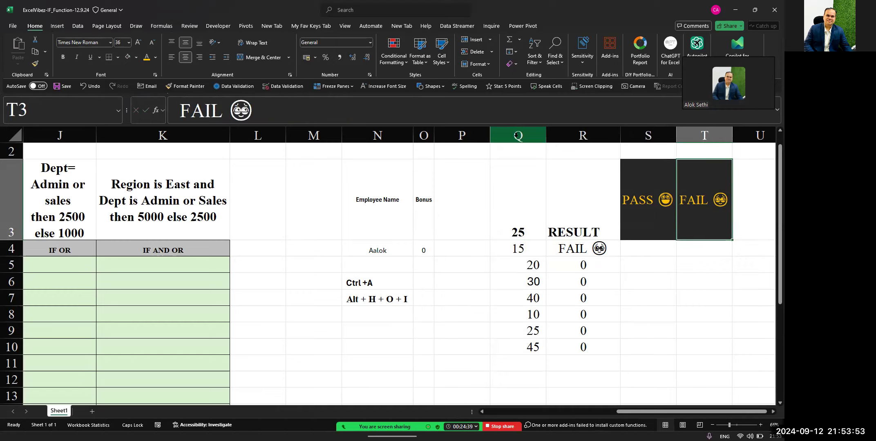
Examine the cell references of the original IF formula in R4, back to Q3 in its logical test.
{"action": "key", "text": "Left"}
{"action": "key", "text": "Left"}
{"action": "key", "text": "Down"}
{"action": "key", "text": "F2"}
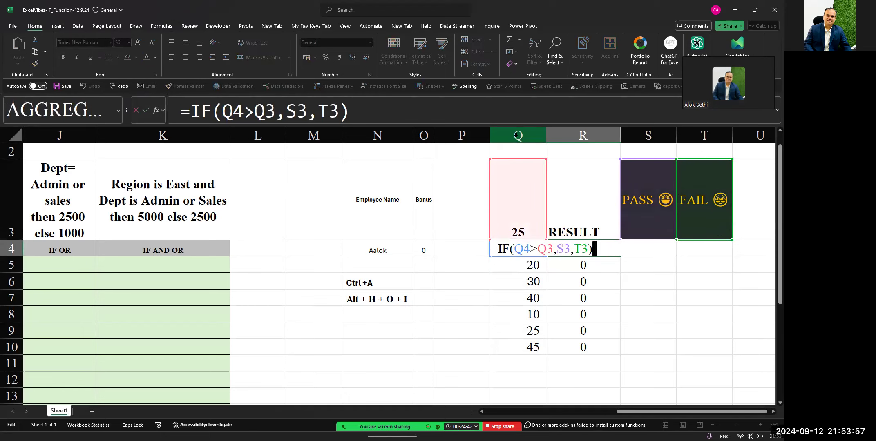
{"action": "key", "text": "Left"}
{"action": "key", "text": "Left"}
{"action": "key", "text": "Left"}
{"action": "key", "text": "Left"}
{"action": "key", "text": "Left"}
{"action": "key", "text": "Left"}
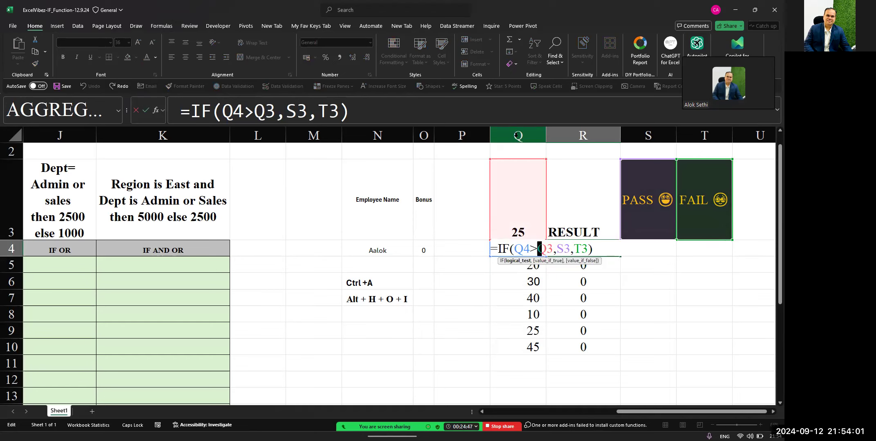
{"action": "key", "text": "Return"}
Compare the score in Q5 with the IF formula in R5 and inspect its shifted references.
{"action": "key", "text": "Left"}
{"action": "key", "text": "Right"}
{"action": "key", "text": "Left"}
{"action": "key", "text": "Right"}
{"action": "key", "text": "F2"}
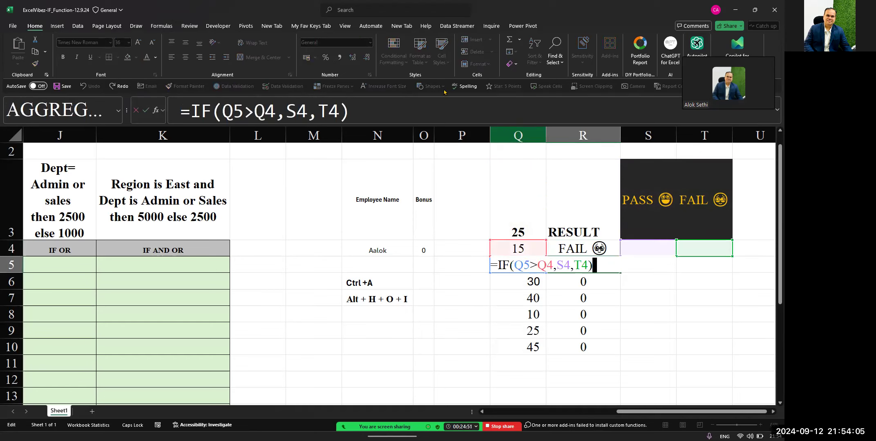
Examine the Q4, S4 and T4 references in cell R5's IF formula and leave it unedited.
{"action": "left_click", "coordinate": [257, 111]}
{"action": "left_click_drag", "start_coordinate": [282, 110], "coordinate": [341, 111]}
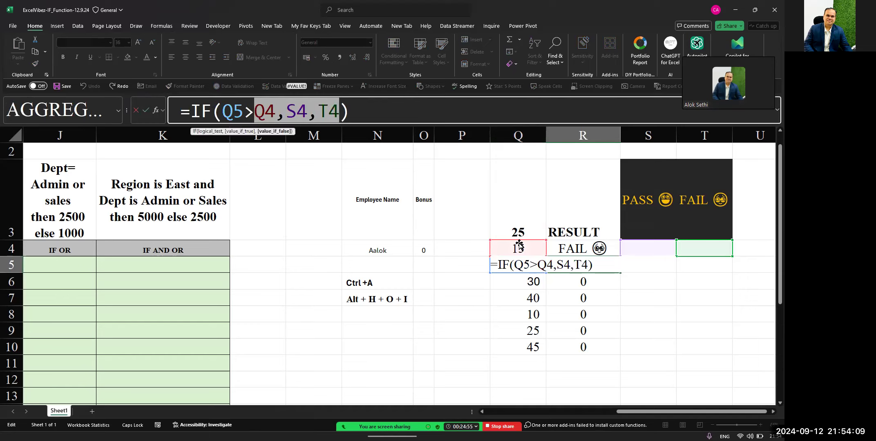
{"action": "left_click_drag", "start_coordinate": [537, 265], "coordinate": [593, 267]}
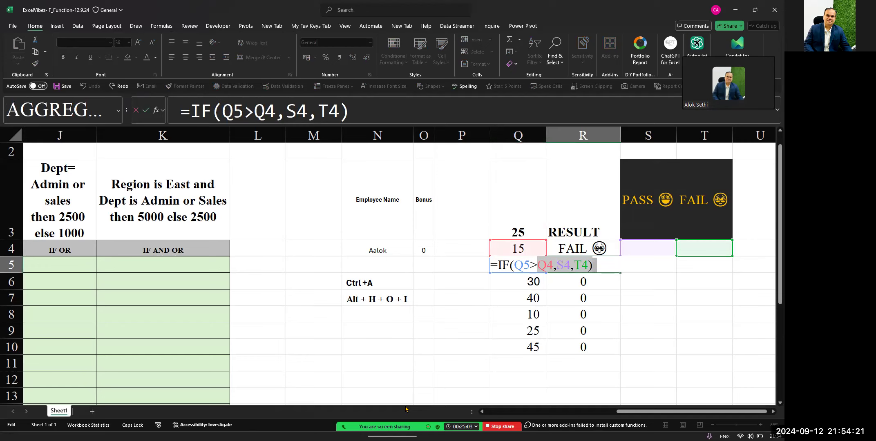
{"action": "mouse_move", "coordinate": [405, 409]}
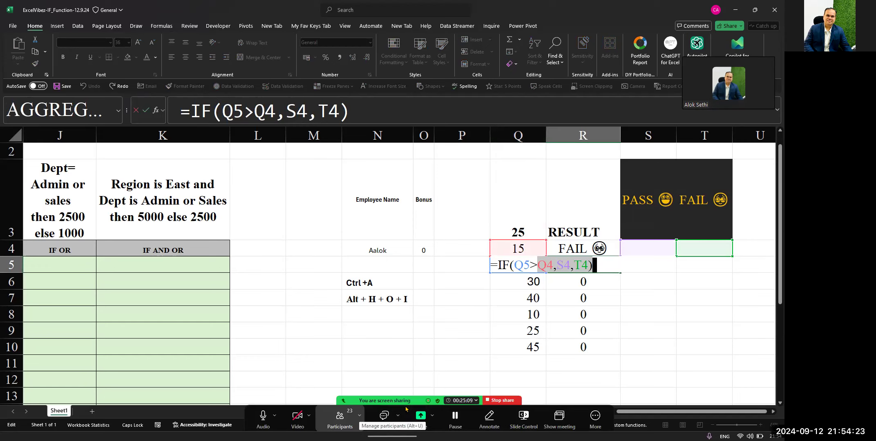
{"action": "key", "text": "Escape"}
{"action": "key", "text": "Up"}
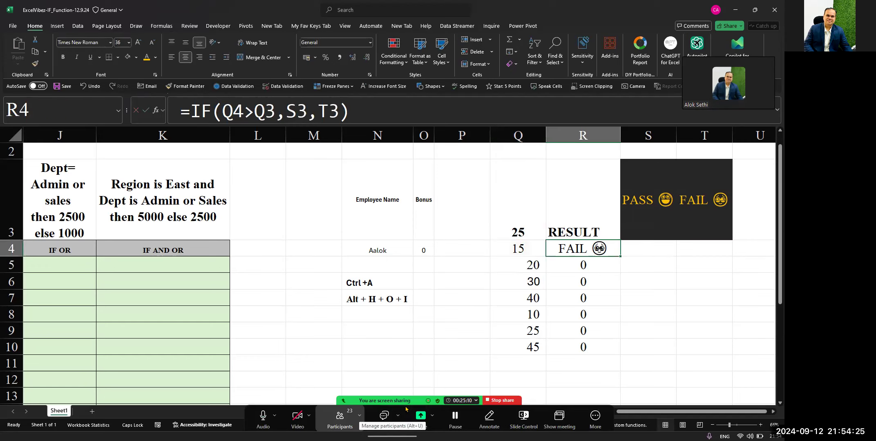
{"action": "key", "text": "F2"}
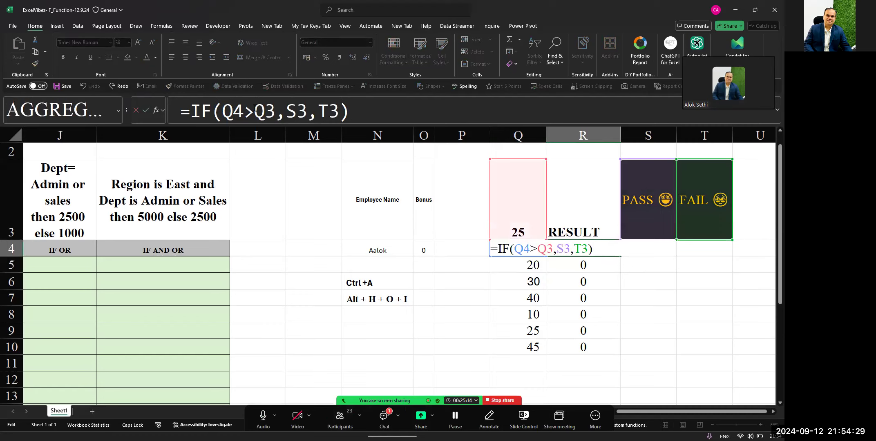
{"action": "left_click_drag", "start_coordinate": [254, 109], "coordinate": [338, 110]}
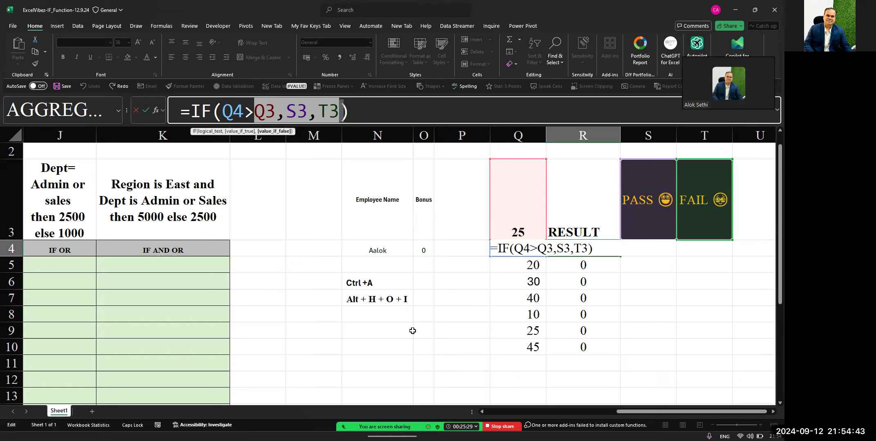
{"action": "key", "text": "F4"}
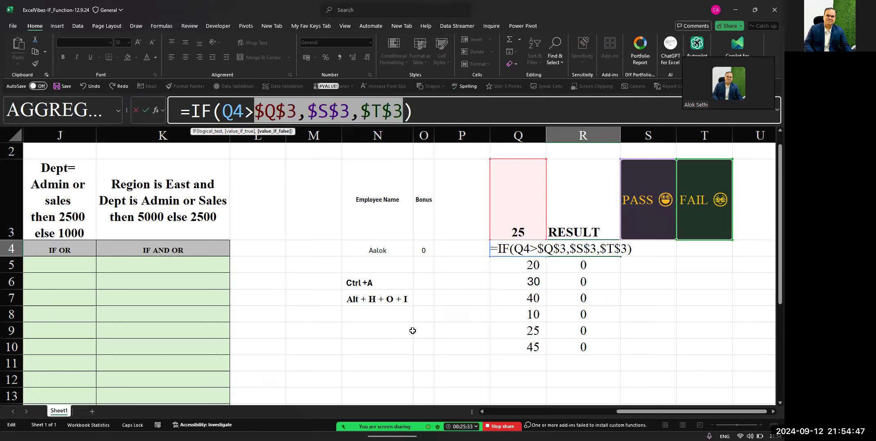
{"action": "left_click", "coordinate": [666, 339]}
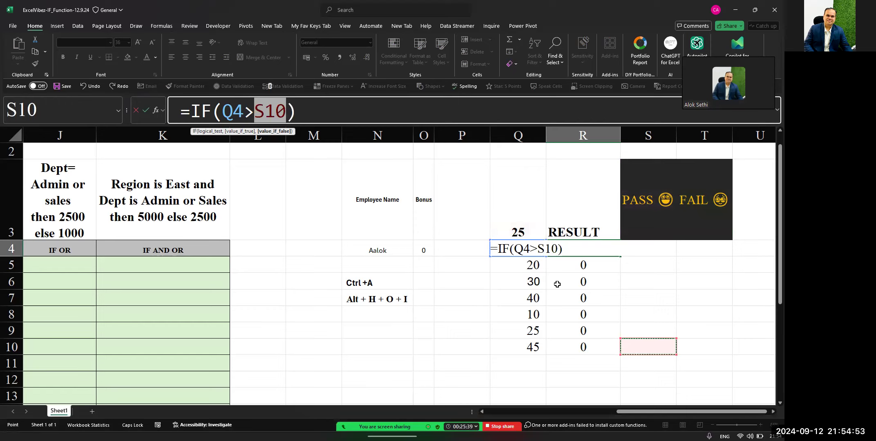
{"action": "key", "text": "Escape"}
Make the Q3, S3 and T3 references absolute in cell R4's IF formula: =IF(Q4>$Q$3,$S$3,$T$3).
{"action": "key", "text": "F2"}
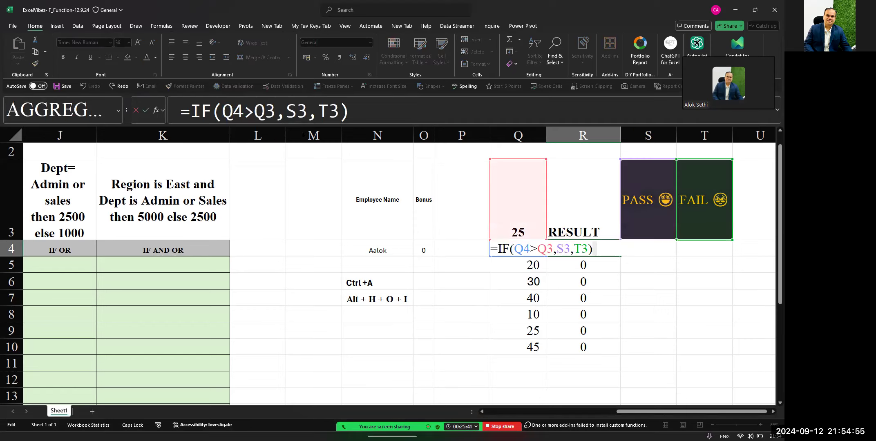
{"action": "left_click_drag", "start_coordinate": [254, 110], "coordinate": [338, 111]}
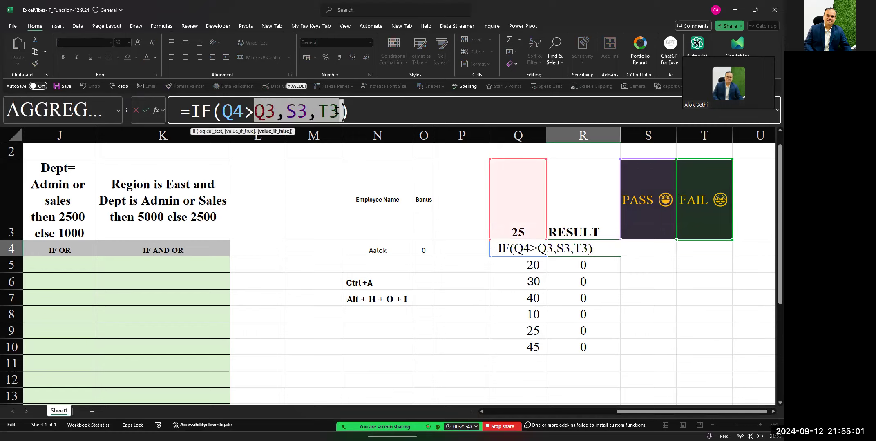
{"action": "key", "text": "F4"}
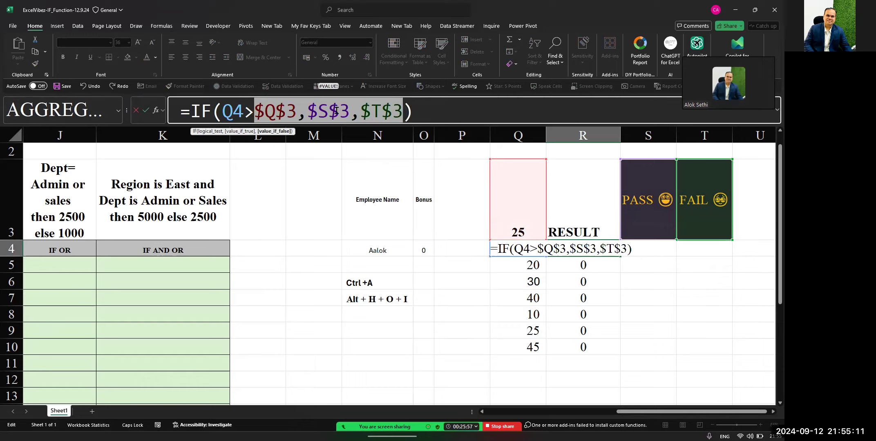
{"action": "key", "text": "Return"}
{"action": "key", "text": "Up"}
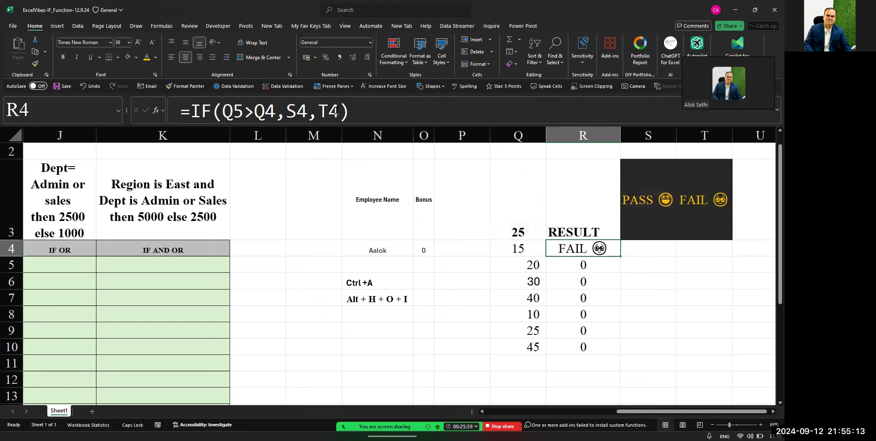
Fill the R4 formula down through R10.
{"action": "key", "text": "shift+Down"}
{"action": "key", "text": "shift+Down"}
{"action": "key", "text": "shift+Down"}
{"action": "key", "text": "shift+Down"}
{"action": "key", "text": "shift+Down"}
{"action": "key", "text": "shift+Down"}
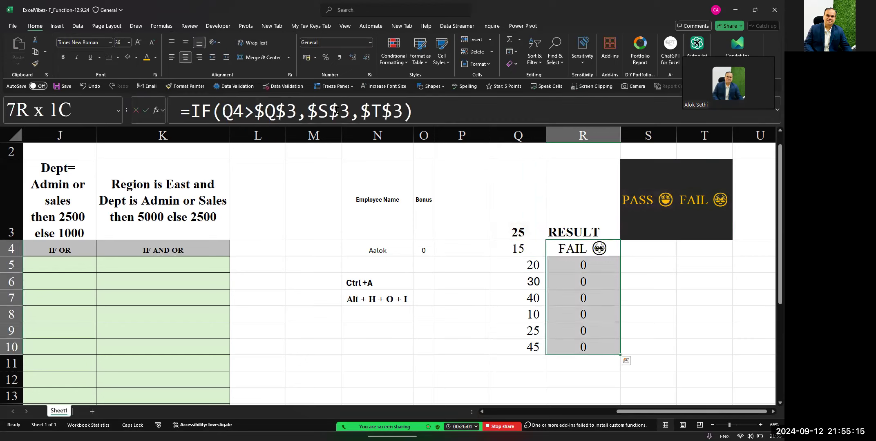
{"action": "key", "text": "ctrl+d"}
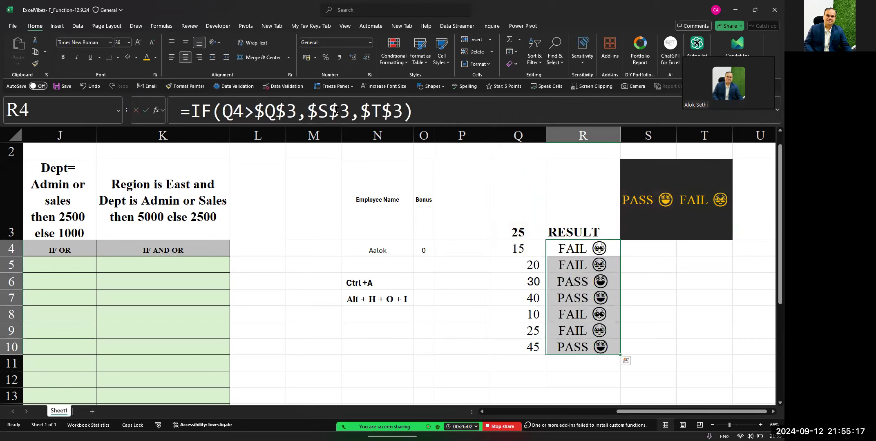
Examine the copied formulas in the RESULT column against the marks in column Q, row by row.
{"action": "key", "text": "Down"}
{"action": "key", "text": "Down"}
{"action": "key", "text": "Down"}
{"action": "key", "text": "Down"}
{"action": "key", "text": "Down"}
{"action": "key", "text": "Up"}
{"action": "key", "text": "Up"}
{"action": "key", "text": "Up"}
{"action": "key", "text": "Up"}
{"action": "key", "text": "Up"}
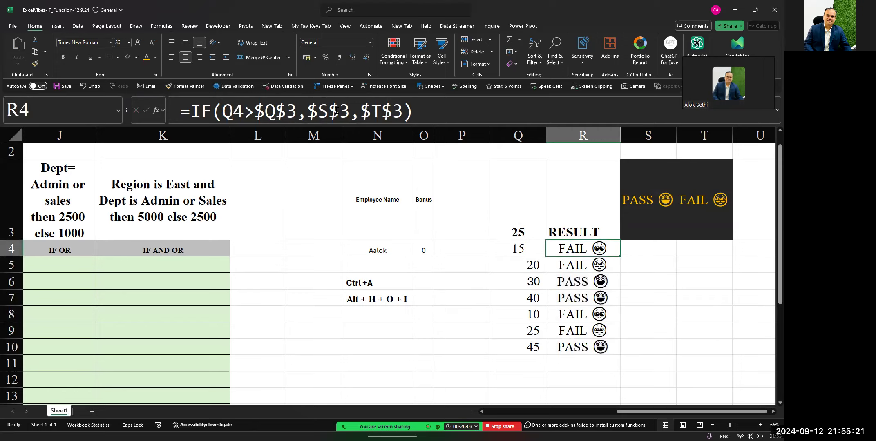
{"action": "key", "text": "Down"}
{"action": "key", "text": "Down"}
{"action": "key", "text": "Down"}
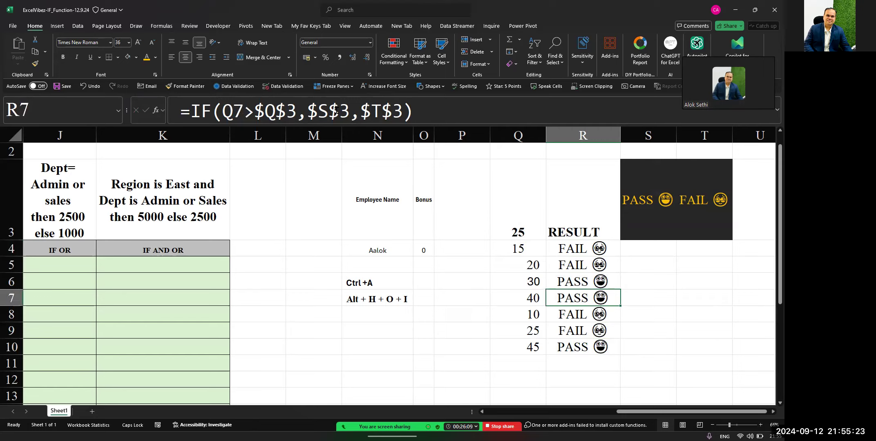
{"action": "key", "text": "Up"}
{"action": "key", "text": "Left"}
{"action": "key", "text": "Right"}
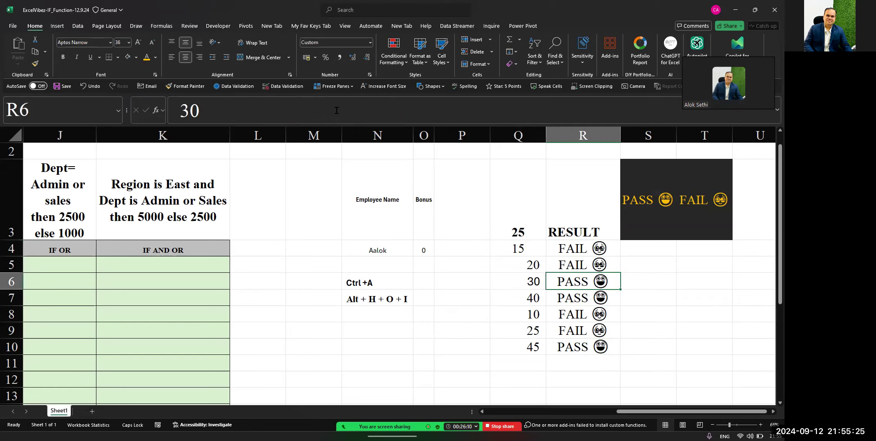
{"action": "key", "text": "Left"}
{"action": "key", "text": "Down"}
{"action": "key", "text": "Down"}
{"action": "key", "text": "Down"}
{"action": "key", "text": "Right"}
{"action": "key", "text": "Left"}
{"action": "key", "text": "Right"}
{"action": "key", "text": "Down"}
{"action": "key", "text": "Up"}
{"action": "key", "text": "Up"}
{"action": "key", "text": "Up"}
{"action": "key", "text": "Up"}
{"action": "key", "text": "Up"}
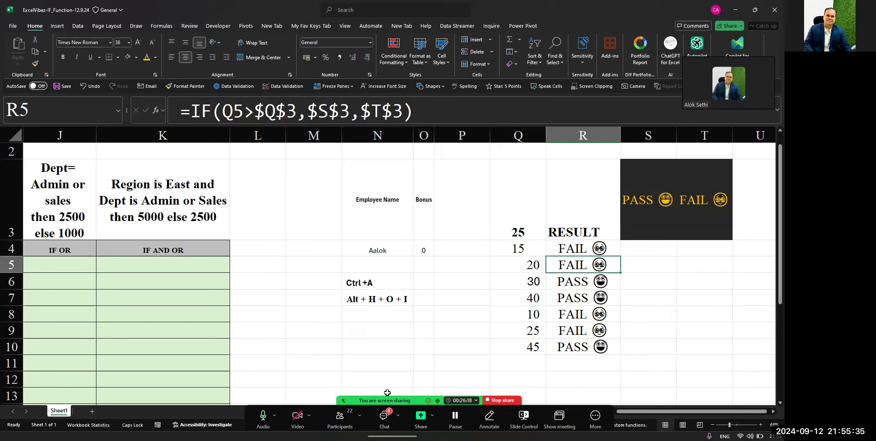
Review the absolute references in cell R4's formula and check the meeting chat for replies.
{"action": "left_click", "coordinate": [569, 245]}
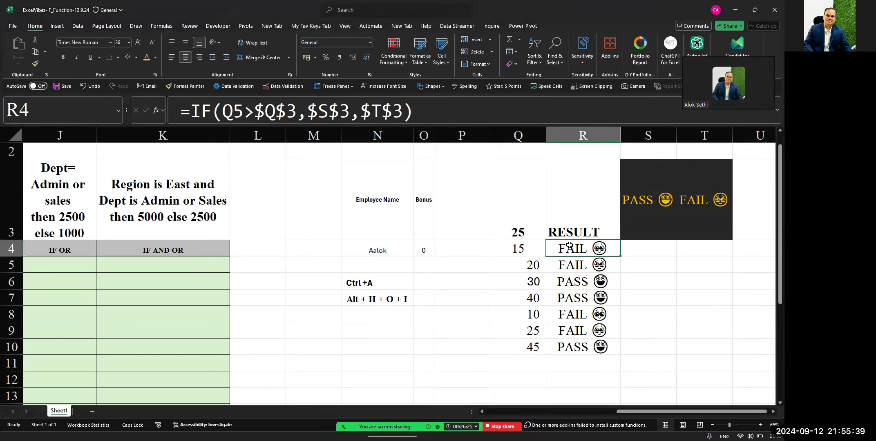
{"action": "key", "text": "F2"}
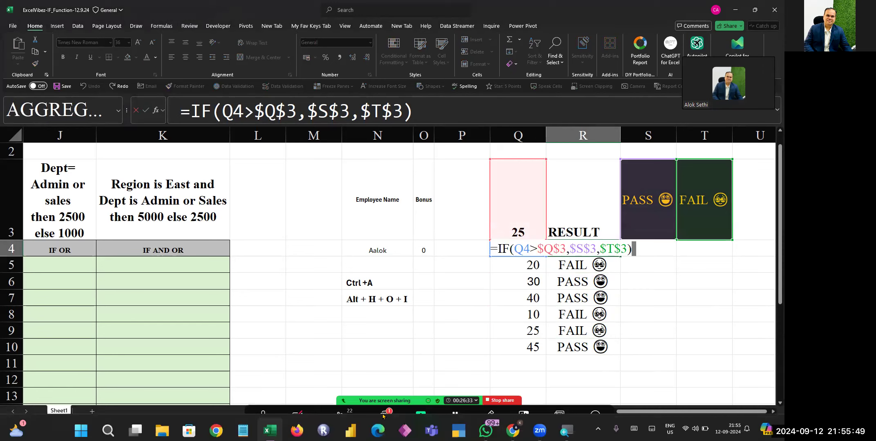
{"action": "left_click", "coordinate": [383, 416]}
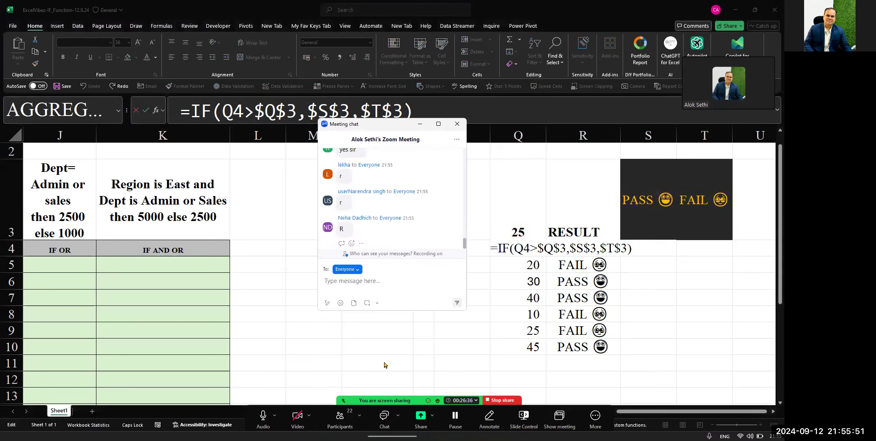
{"action": "left_click", "coordinate": [477, 294]}
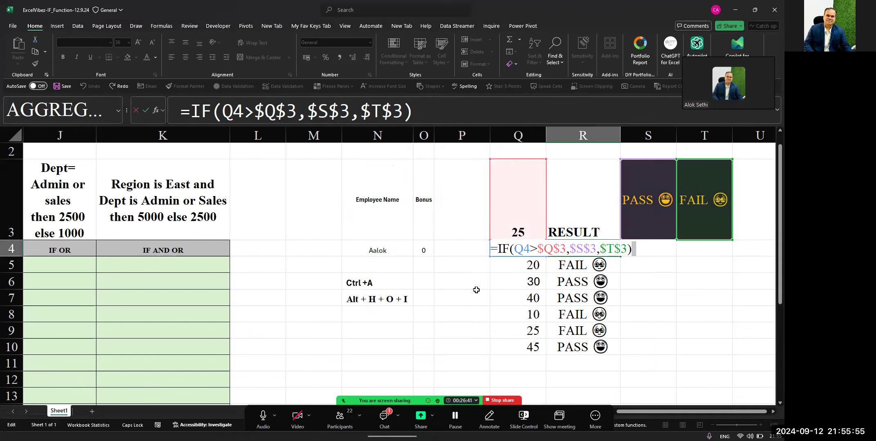
{"action": "key", "text": "ctrl+Return"}
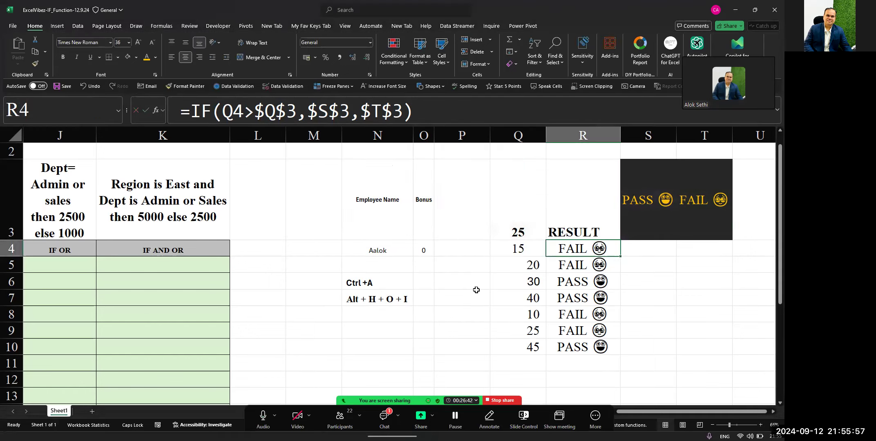
Clear the results in R4:R10 and begin a new IF formula in R4 with the logical test Q4>Q3.
{"action": "key", "text": "ctrl+shift+Down"}
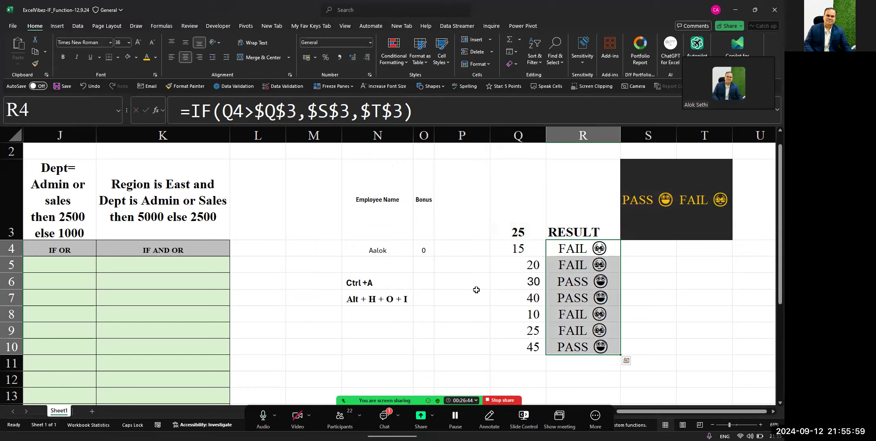
{"action": "key", "text": "ctrl+z"}
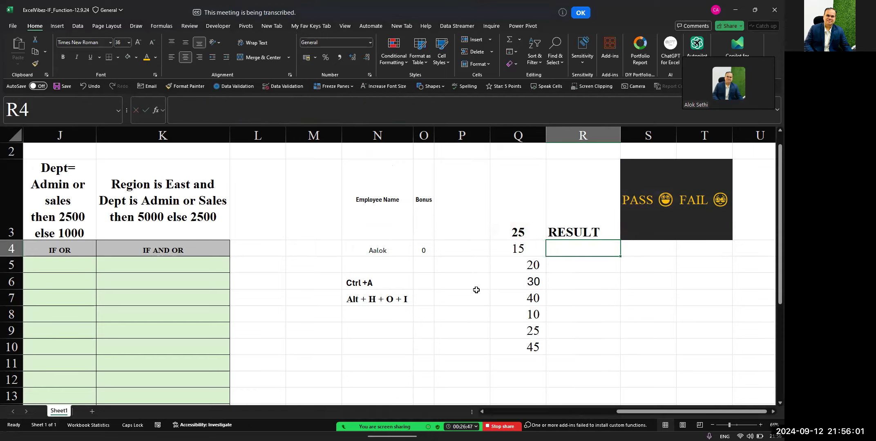
{"action": "type", "text": "=FI"}
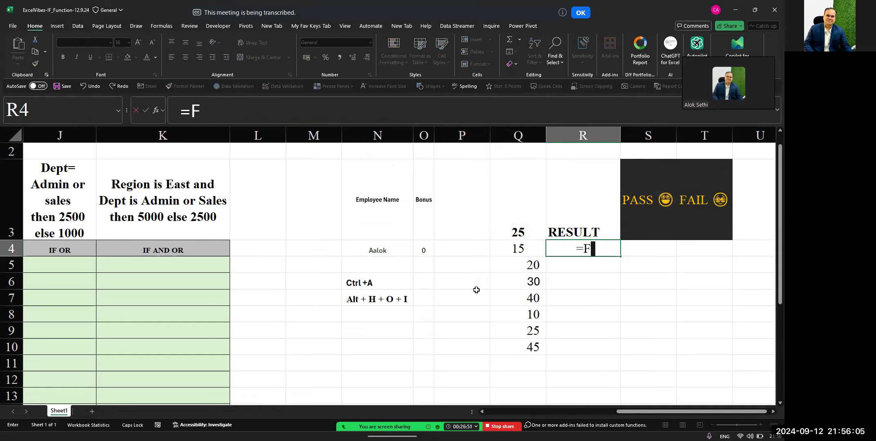
{"action": "key", "text": "BackSpace"}
{"action": "key", "text": "BackSpace"}
{"action": "type", "text": "IF("}
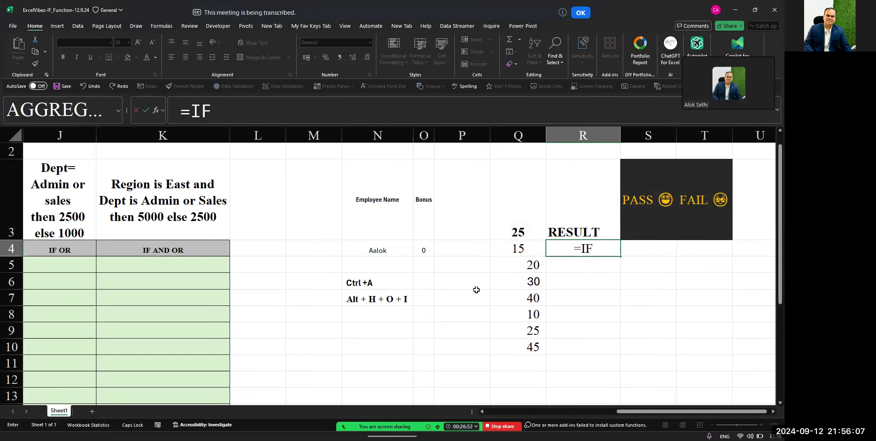
{"action": "left_click", "coordinate": [514, 242]}
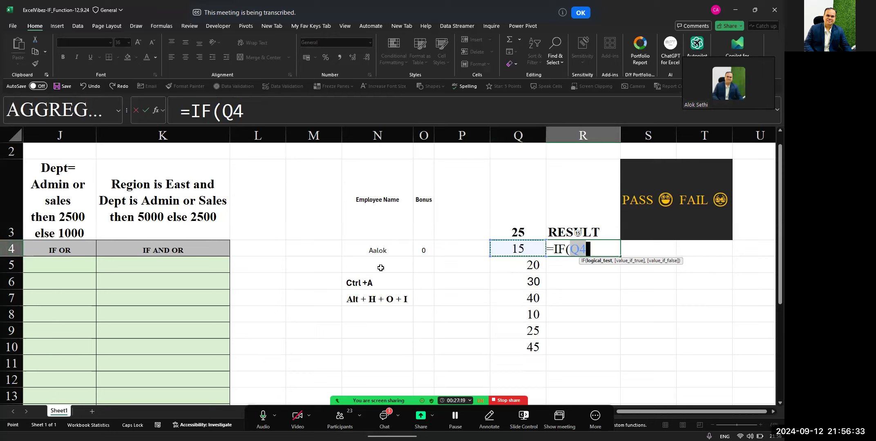
{"action": "left_click", "coordinate": [590, 248]}
{"action": "type", "text": ">"}
{"action": "left_click", "coordinate": [500, 219]}
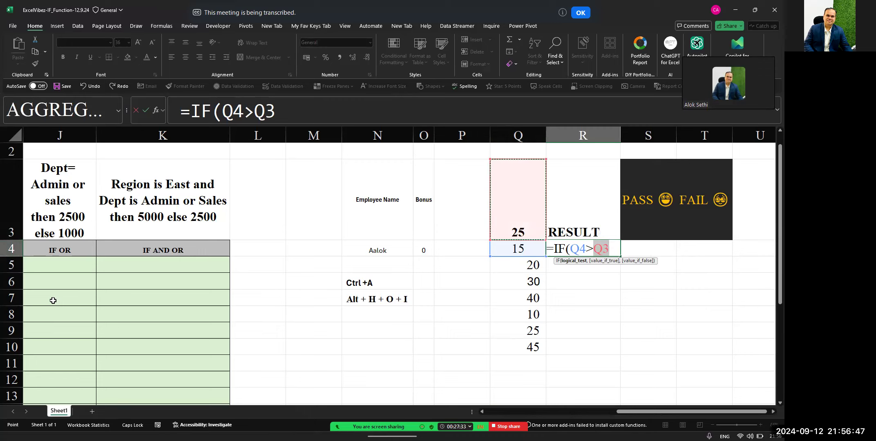
Complete the R4 formula with S3 as the value if true and T3 as the value if false: =IF(Q4>Q3,S3,T3).
{"action": "type", "text": ","}
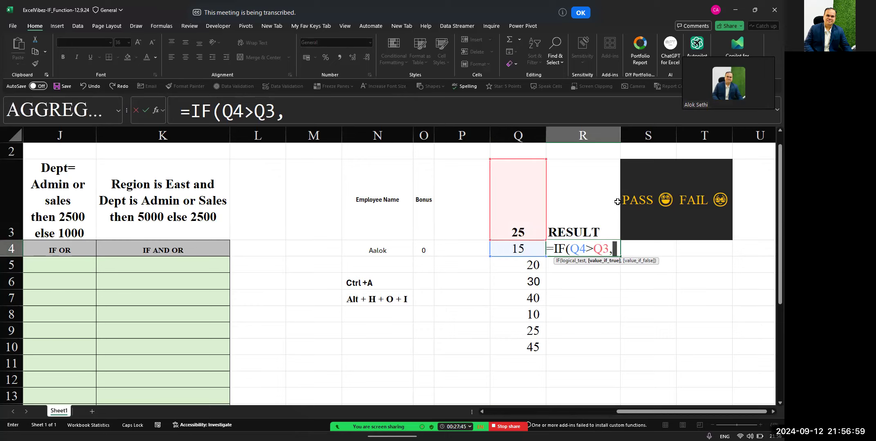
{"action": "left_click", "coordinate": [636, 203]}
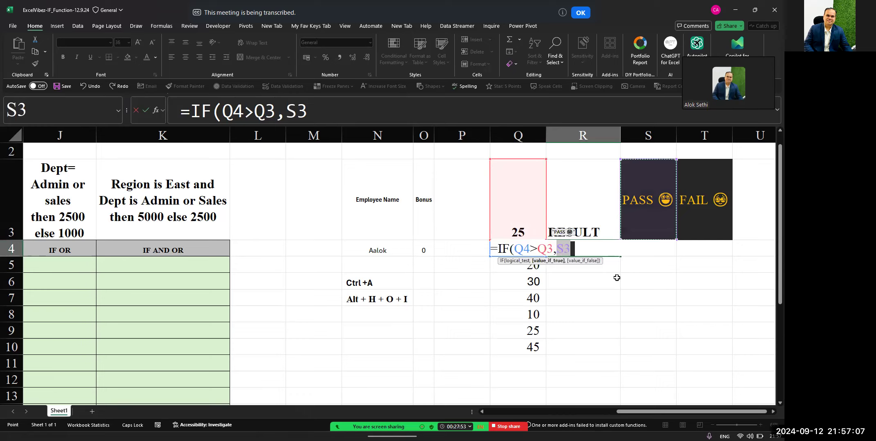
{"action": "type", "text": ","}
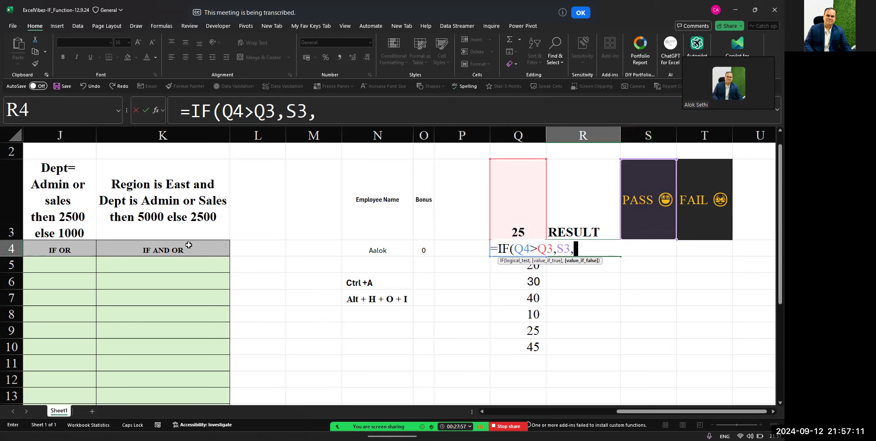
{"action": "scroll", "coordinate": [406, 221], "scroll_direction": "up", "scroll_amount": 1}
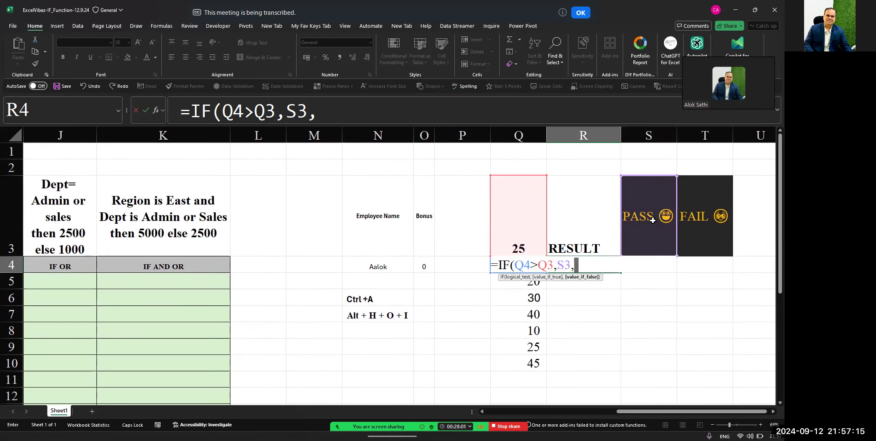
{"action": "left_click", "coordinate": [702, 206]}
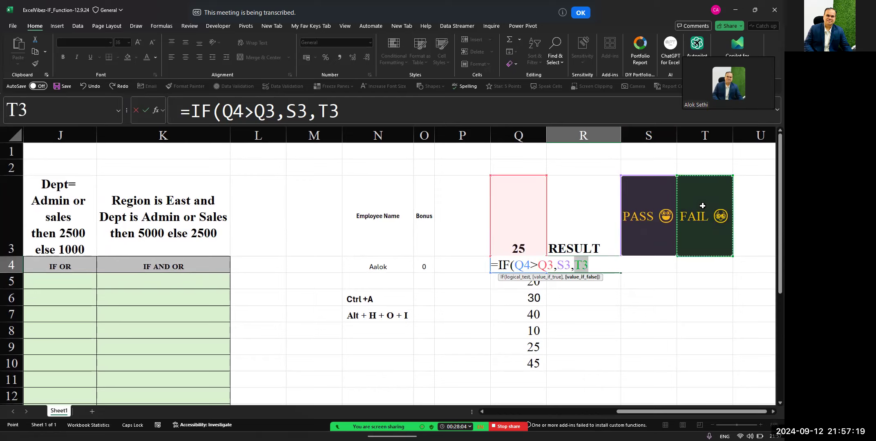
{"action": "type", "text": ")"}
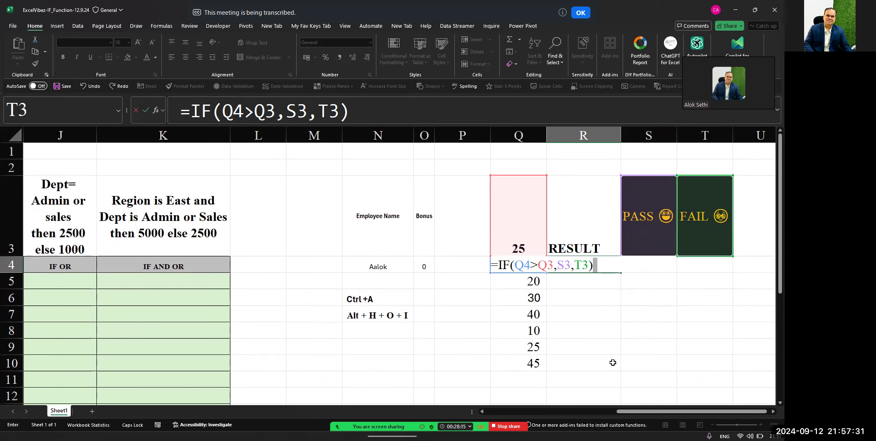
Enter the IF formula in R4 and review its relative references to Q4, Q3, S3 and T3.
{"action": "key", "text": "Return"}
{"action": "key", "text": "Up"}
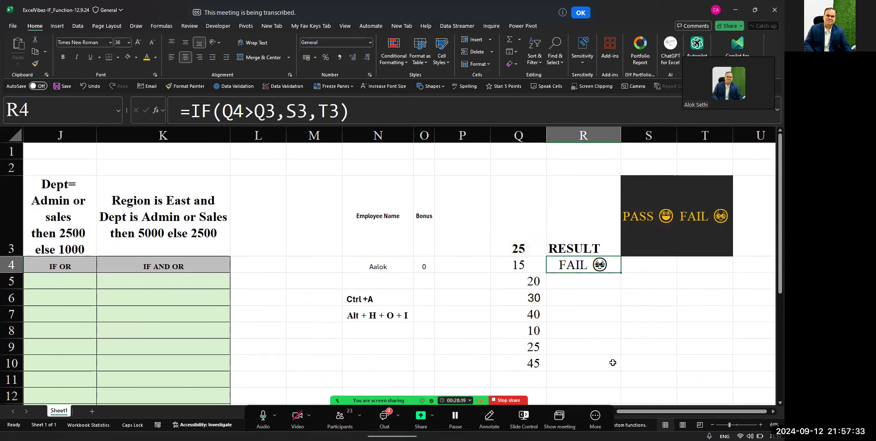
{"action": "key", "text": "F2"}
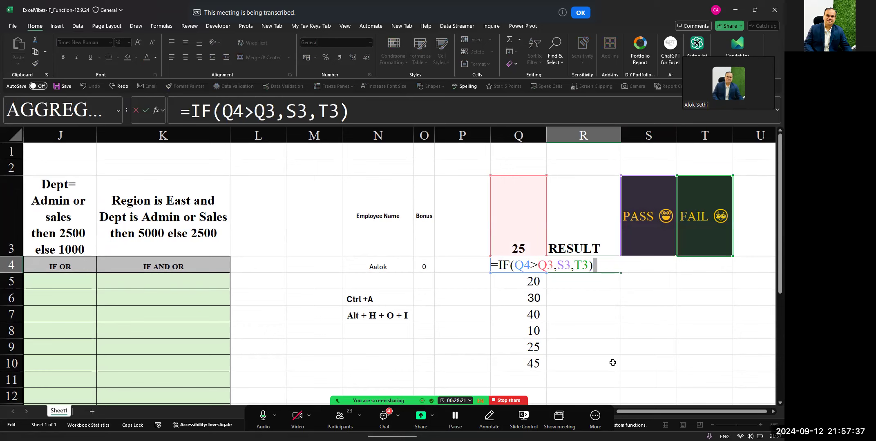
{"action": "key", "text": "ctrl+Return"}
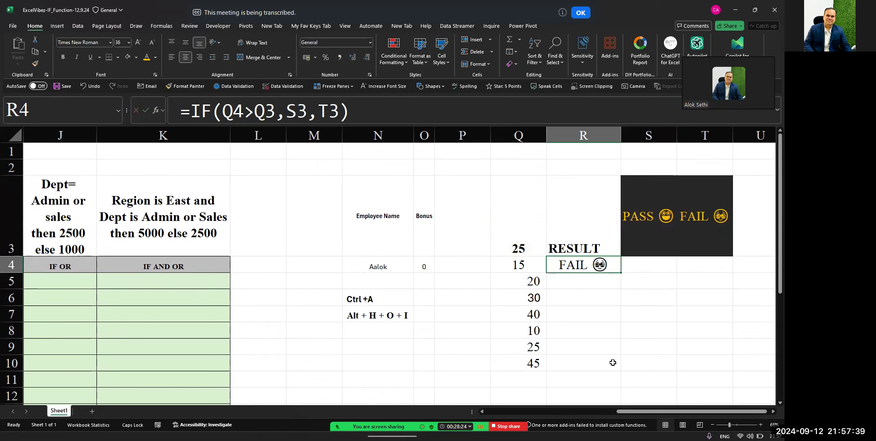
{"action": "key", "text": "F2"}
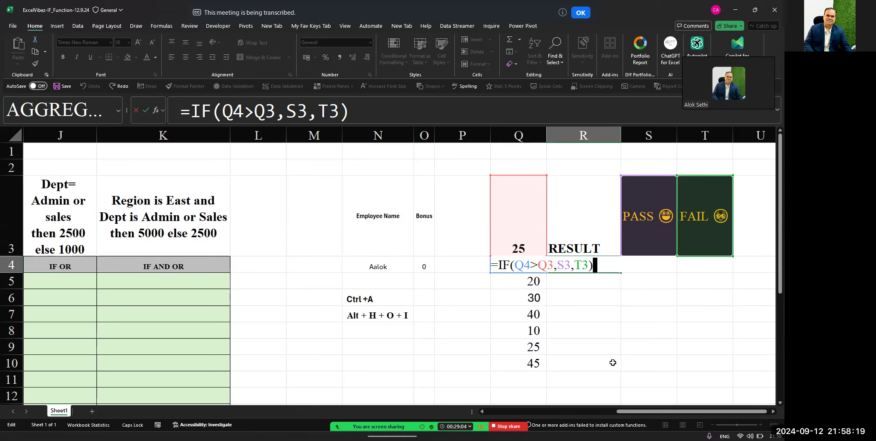
{"action": "key", "text": "ctrl+Return"}
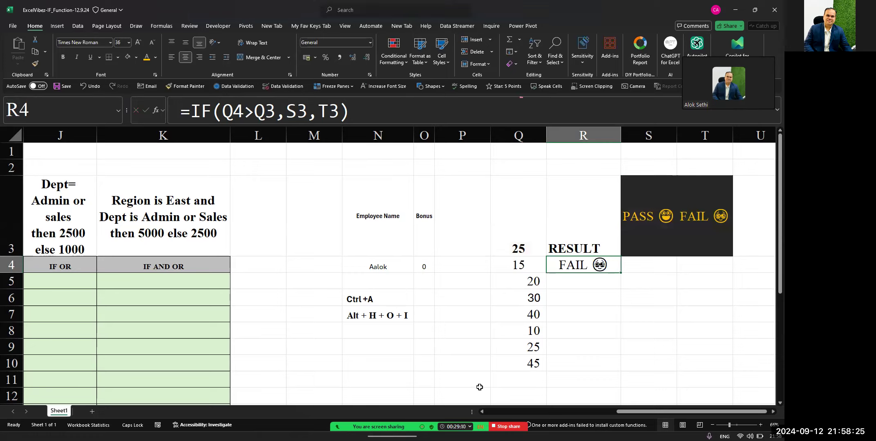
Check the meeting chat for replies and inspect the Q3, S3 and T3 references in R4's formula.
{"action": "left_click", "coordinate": [387, 419]}
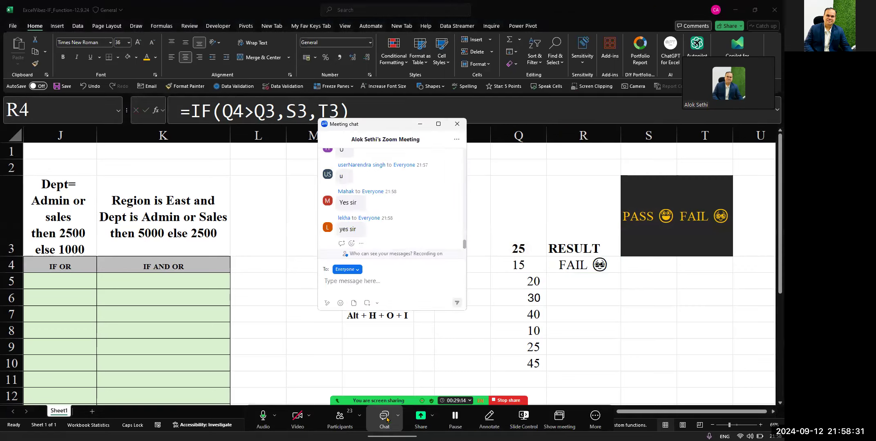
{"action": "left_click", "coordinate": [387, 419]}
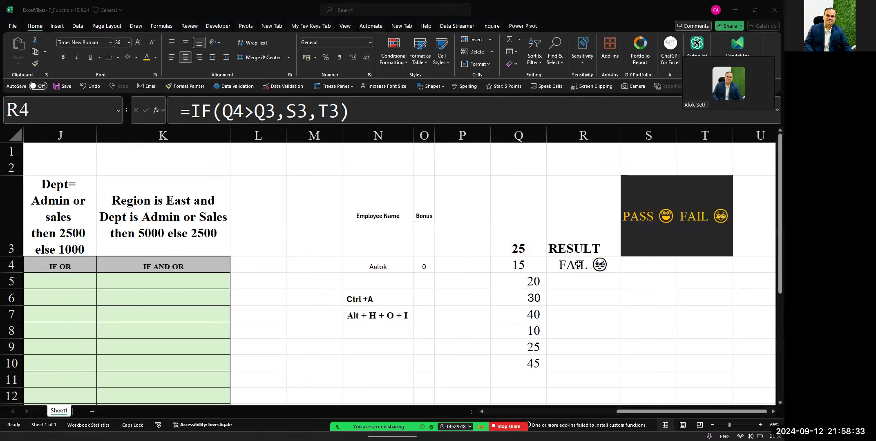
{"action": "double_click", "coordinate": [578, 265]}
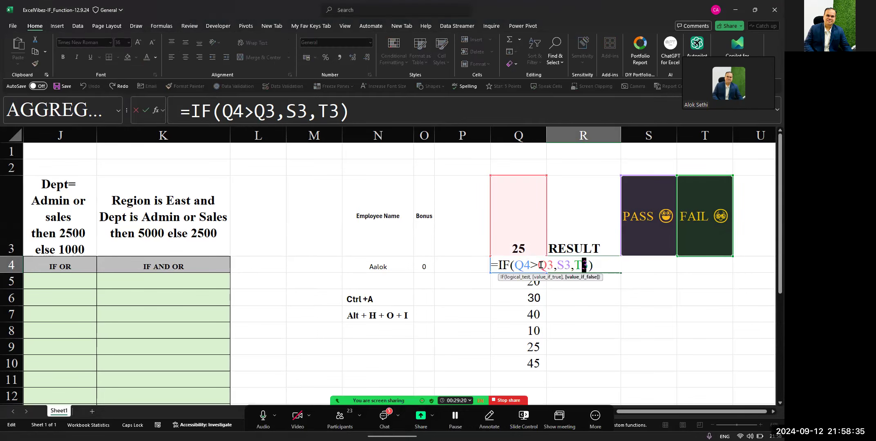
{"action": "left_click_drag", "start_coordinate": [567, 263], "coordinate": [591, 266]}
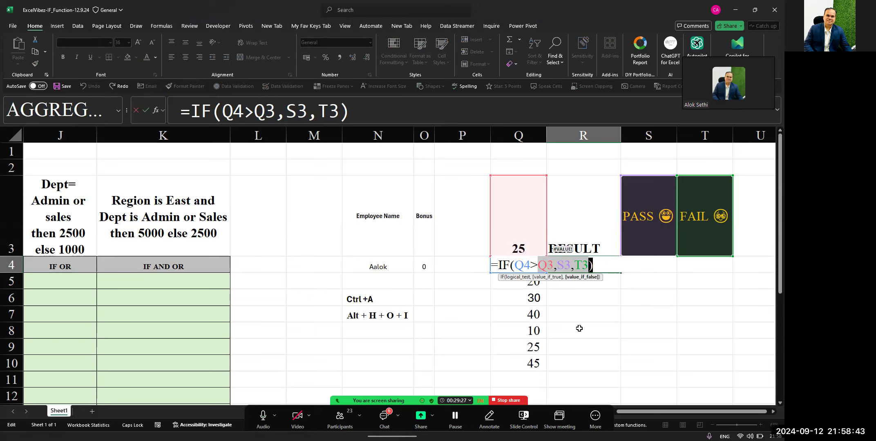
{"action": "key", "text": "ctrl+Return"}
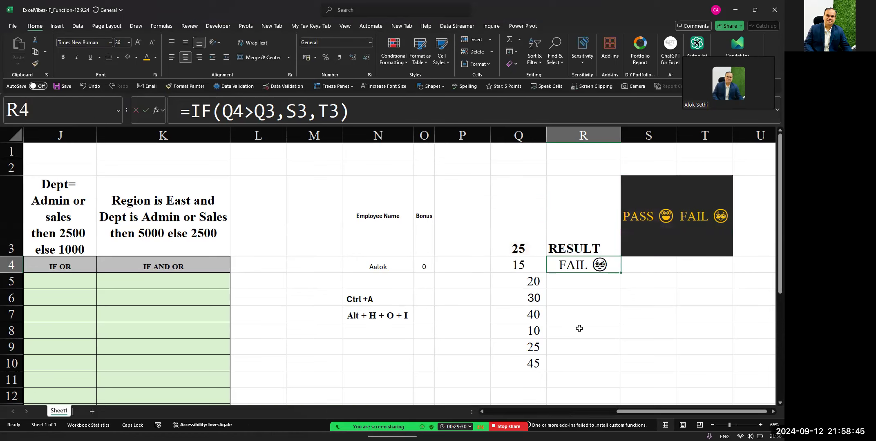
Copy the R4 formula down through R10.
{"action": "key", "text": "shift+Down"}
{"action": "key", "text": "shift+Down"}
{"action": "key", "text": "shift+Down"}
{"action": "key", "text": "shift+Down"}
{"action": "key", "text": "shift+Down"}
{"action": "key", "text": "shift+Down"}
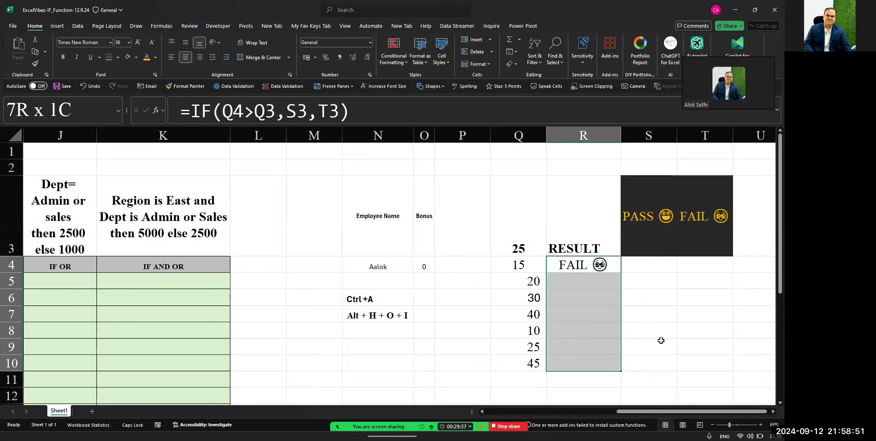
{"action": "key", "text": "ctrl+v"}
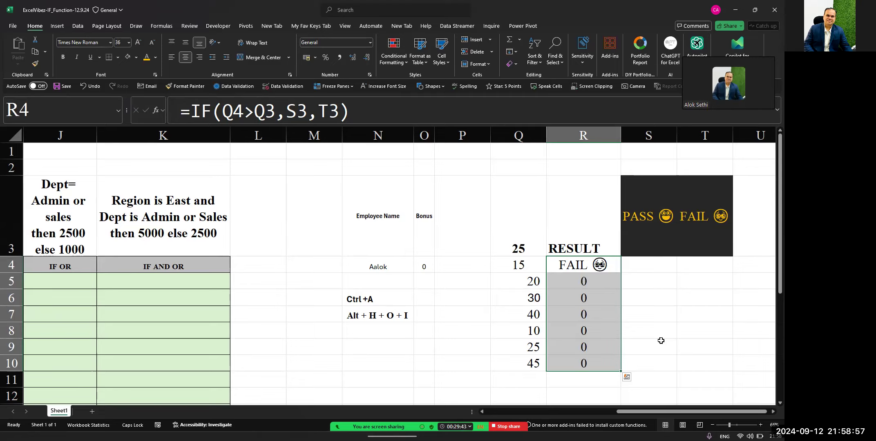
Display the sheet's formulas instead of their values and select R4 in the RESULT column for inspection.
{"action": "key", "text": "ctrl+grave"}
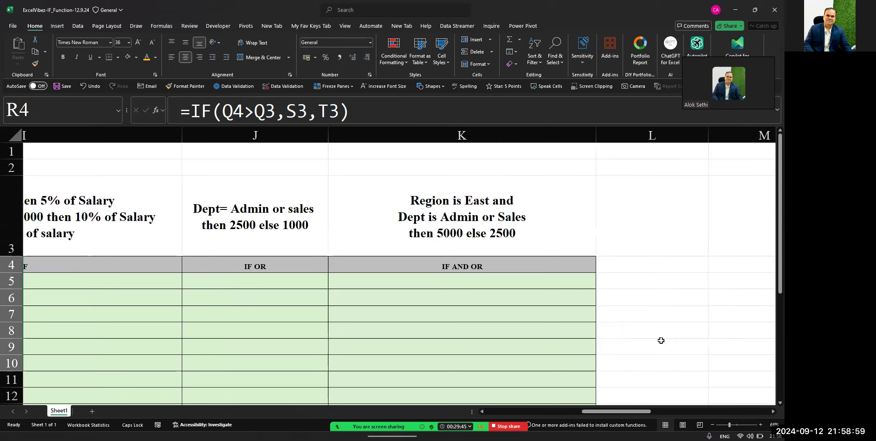
{"action": "left_click", "coordinate": [588, 324]}
{"action": "scroll", "coordinate": [589, 324], "scroll_direction": "left", "scroll_amount": 3}
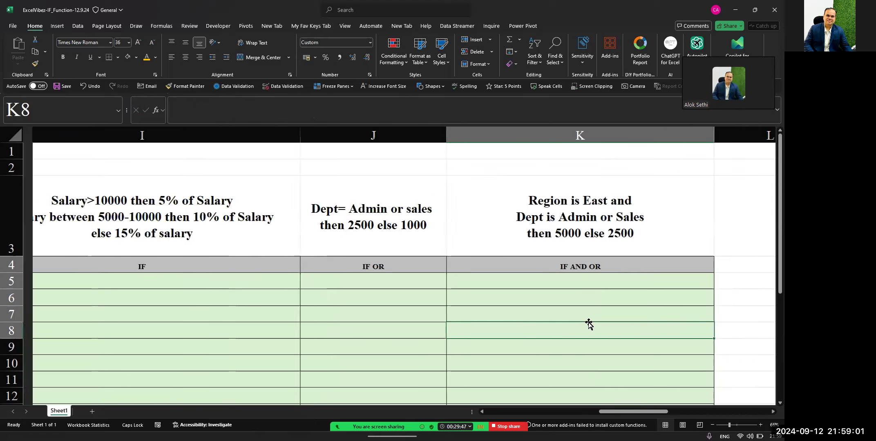
{"action": "scroll", "coordinate": [588, 323], "scroll_direction": "left", "scroll_amount": 10}
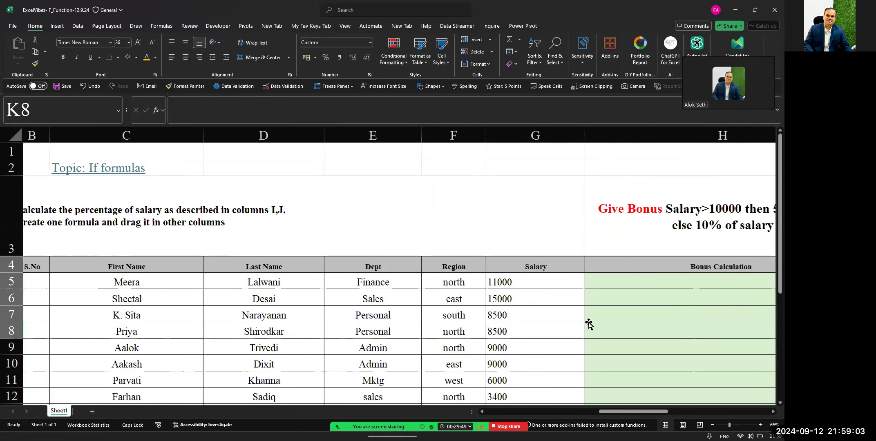
{"action": "scroll", "coordinate": [588, 323], "scroll_direction": "left", "scroll_amount": 5}
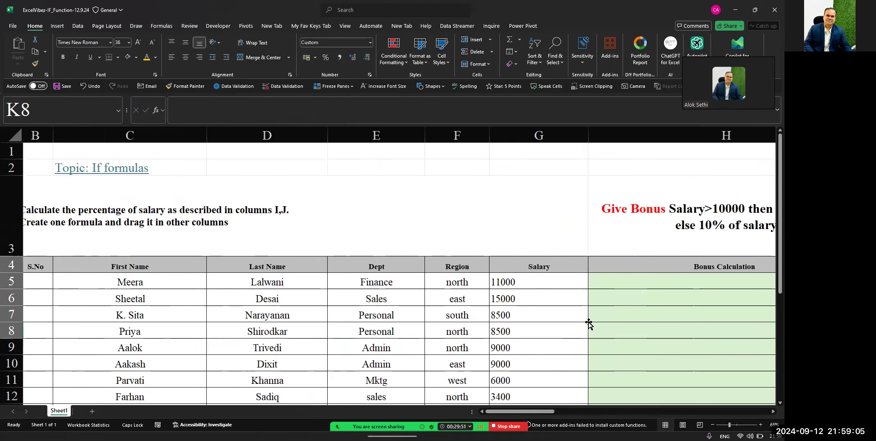
{"action": "scroll", "coordinate": [588, 324], "scroll_direction": "right", "scroll_amount": 5}
{"action": "left_click", "coordinate": [528, 278]}
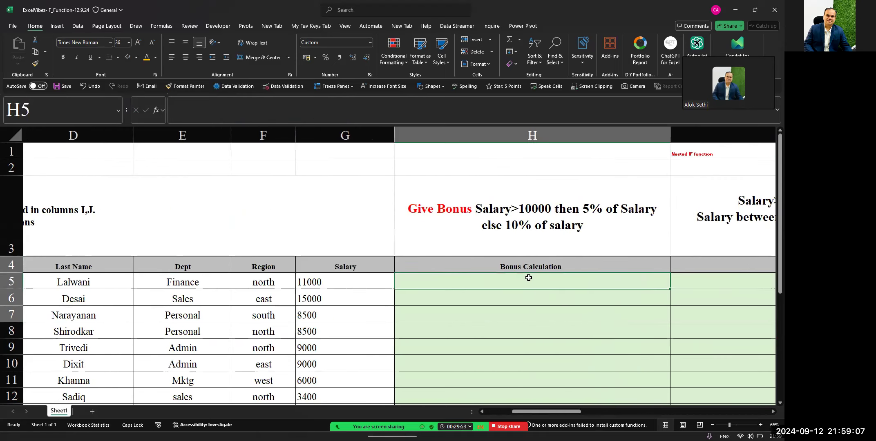
{"action": "scroll", "coordinate": [529, 278], "scroll_direction": "left", "scroll_amount": 2}
{"action": "scroll", "coordinate": [528, 278], "scroll_direction": "right", "scroll_amount": 6}
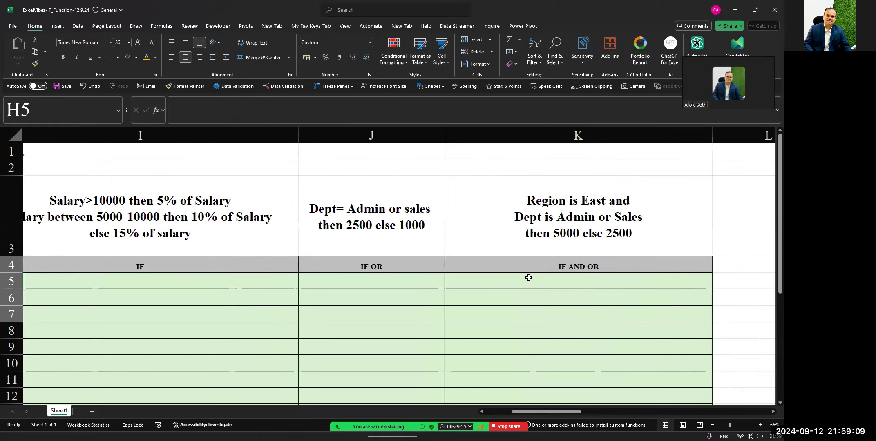
{"action": "scroll", "coordinate": [528, 278], "scroll_direction": "right", "scroll_amount": 6}
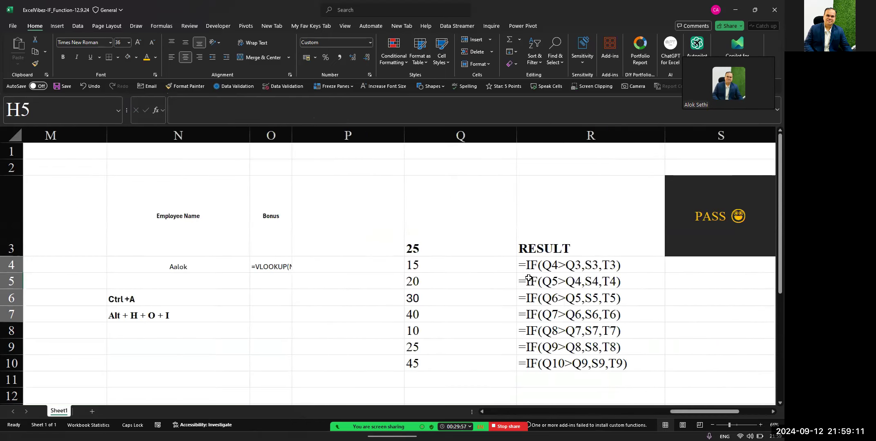
{"action": "scroll", "coordinate": [528, 278], "scroll_direction": "right", "scroll_amount": 4}
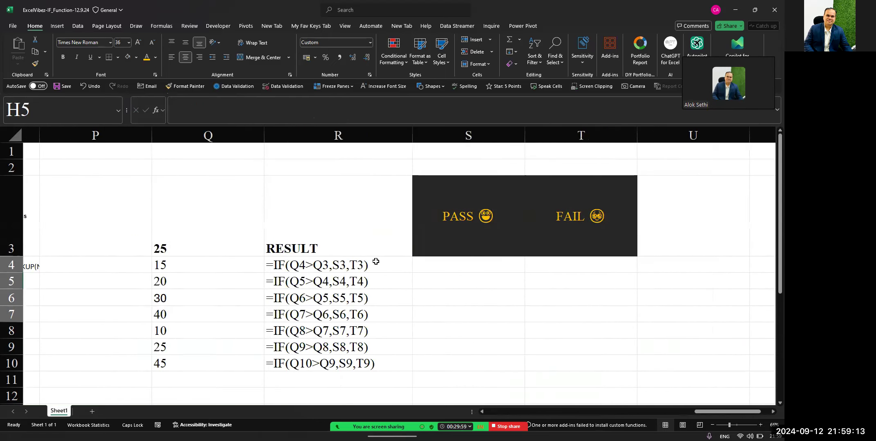
{"action": "left_click", "coordinate": [375, 263]}
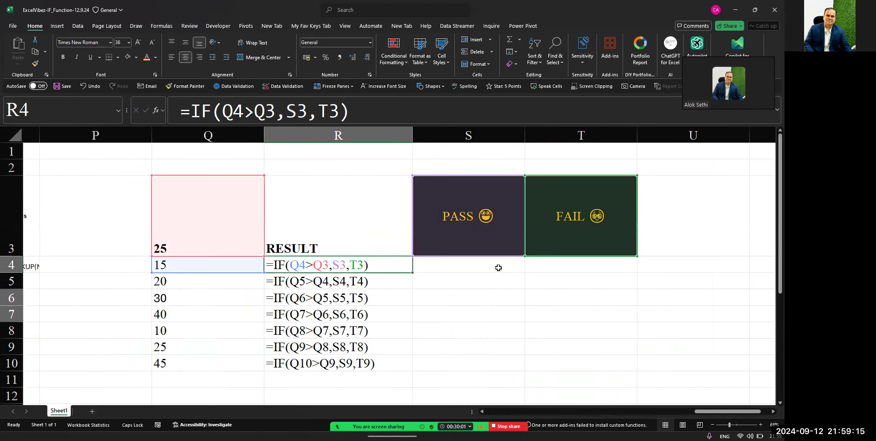
Enter the shortcut note "CTRL + `" in cell S4.
{"action": "left_click", "coordinate": [498, 267]}
{"action": "type", "text": "cTR"}
{"action": "key", "text": "BackSpace"}
{"action": "key", "text": "BackSpace"}
{"action": "type", "text": "TRL +"}
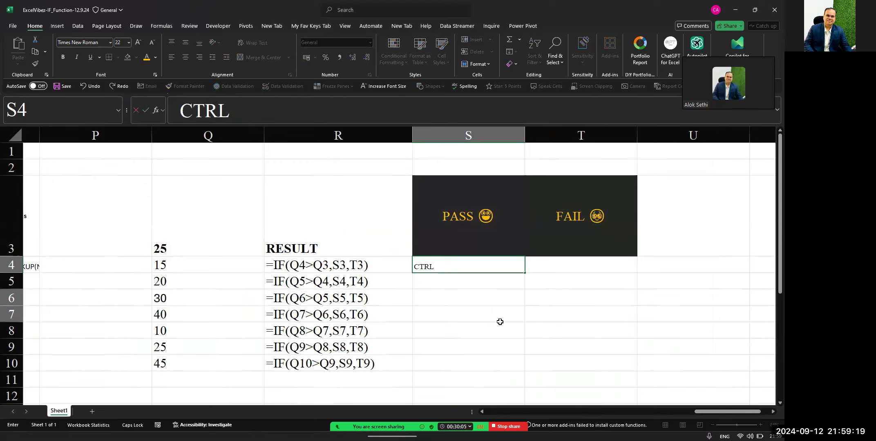
{"action": "type", "text": "`"}
{"action": "key", "text": "shift+Left"}
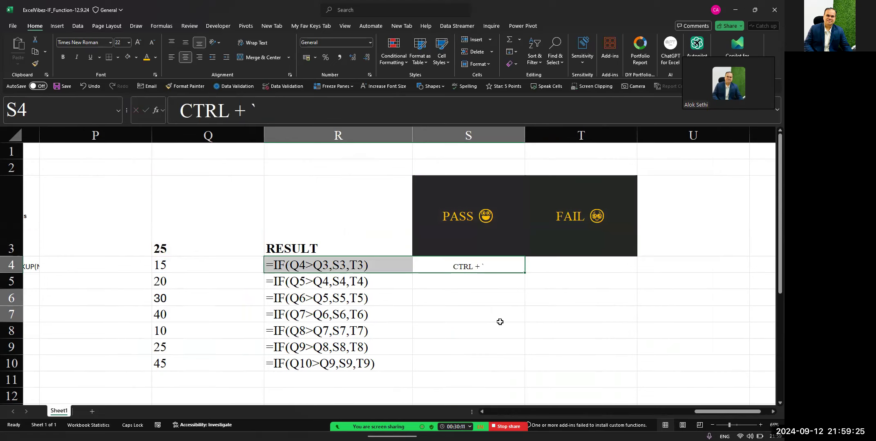
Increase the font size of the note in S4 to 72.
{"action": "key", "text": "Right"}
{"action": "key", "text": "Left"}
{"action": "left_click", "coordinate": [138, 43]}
{"action": "left_click", "coordinate": [138, 42]}
{"action": "left_click", "coordinate": [137, 43]}
{"action": "left_click", "coordinate": [137, 42]}
{"action": "left_click", "coordinate": [137, 43]}
{"action": "left_click", "coordinate": [137, 43]}
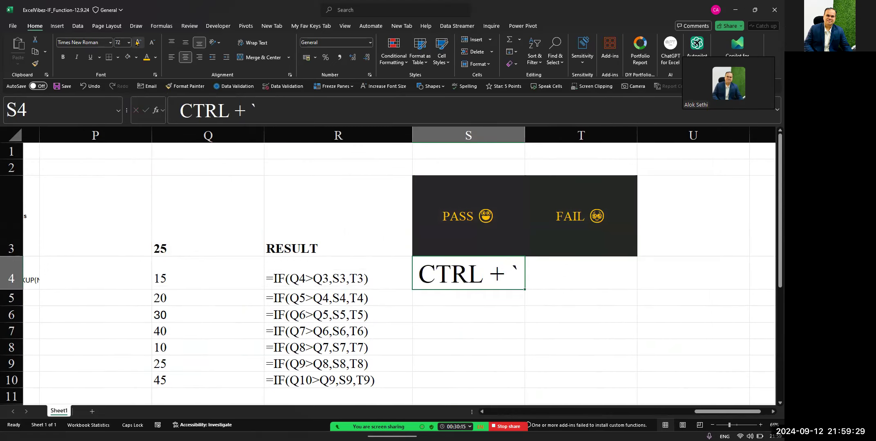
Examine how the cell references shift row by row in the copied RESULT formulas, starting from R4.
{"action": "left_click", "coordinate": [373, 282]}
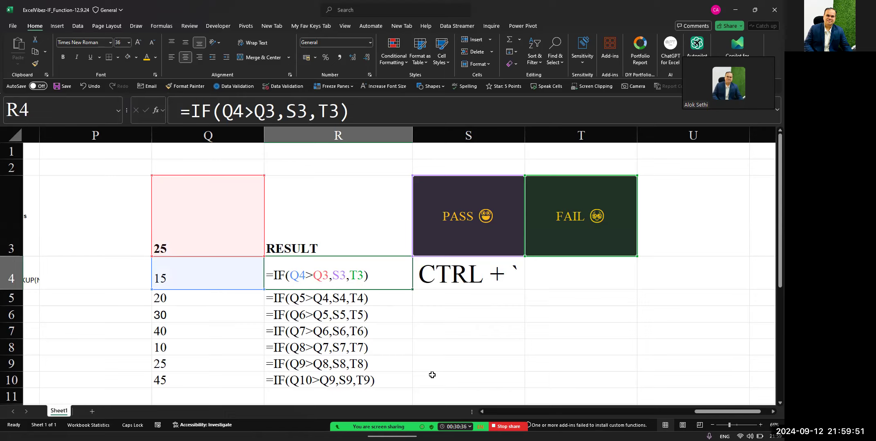
{"action": "key", "text": "Down"}
{"action": "key", "text": "Down"}
{"action": "key", "text": "Down"}
{"action": "key", "text": "Down"}
{"action": "key", "text": "Down"}
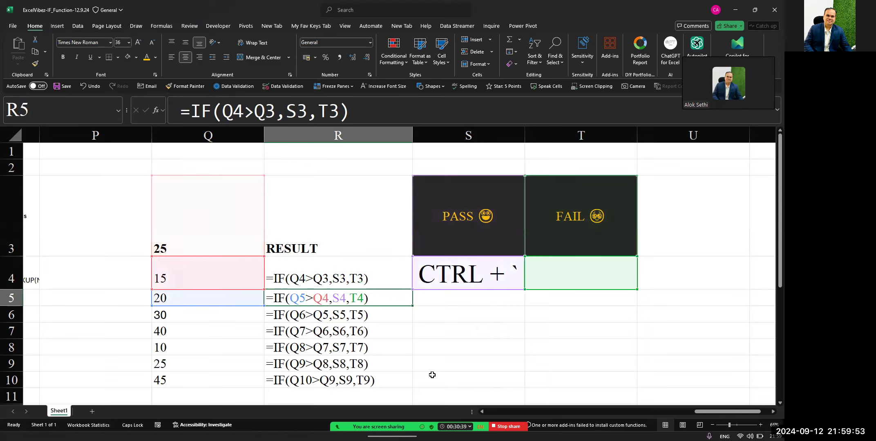
{"action": "key", "text": "Up"}
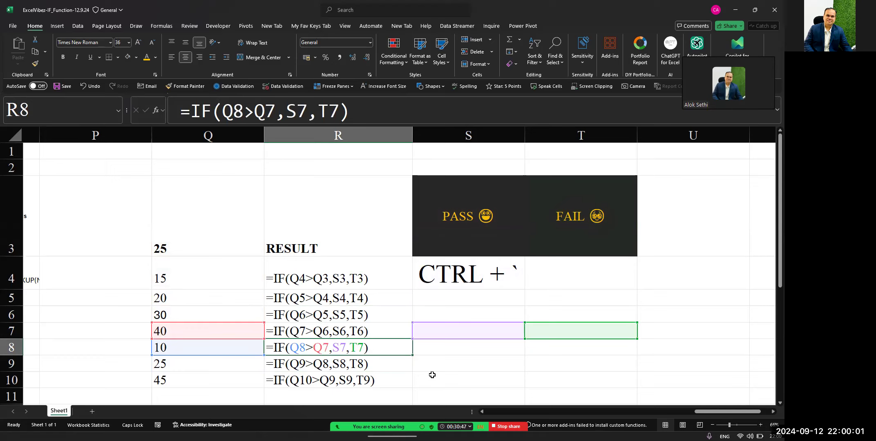
{"action": "key", "text": "Up"}
{"action": "key", "text": "Up"}
{"action": "key", "text": "Up"}
{"action": "key", "text": "Up"}
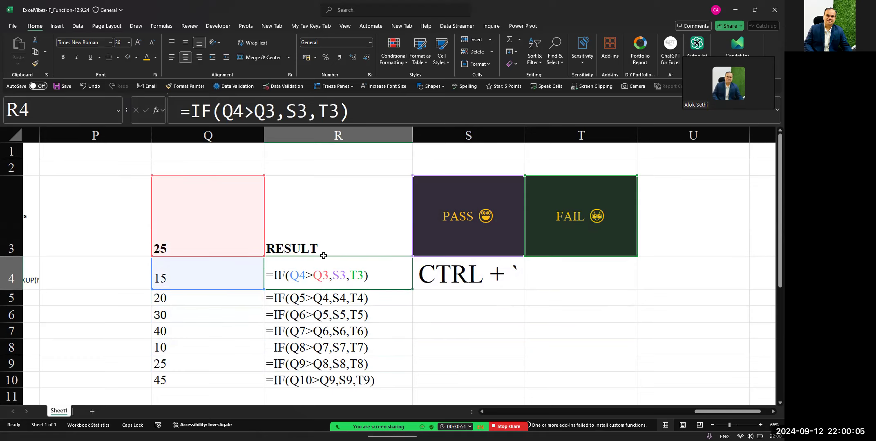
Make the Q3, S3 and T3 references in R4 absolute: =IF(Q4>$Q$3,$S$3,$T$3).
{"action": "left_click_drag", "start_coordinate": [257, 109], "coordinate": [340, 111]}
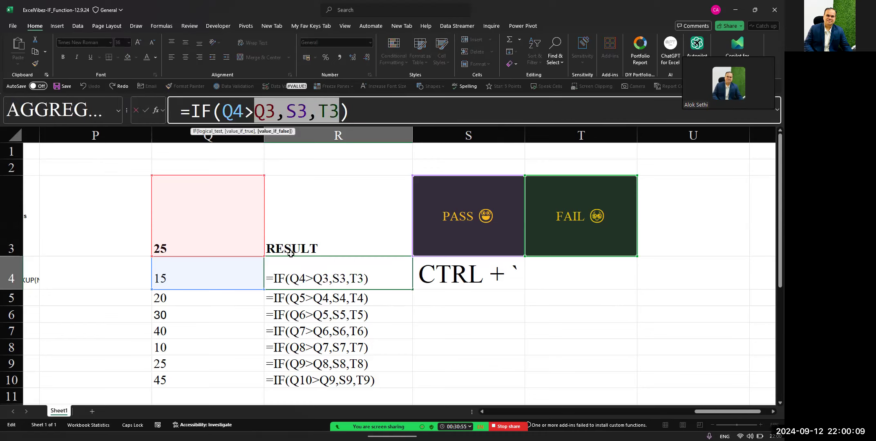
{"action": "left_click_drag", "start_coordinate": [313, 273], "coordinate": [367, 278]}
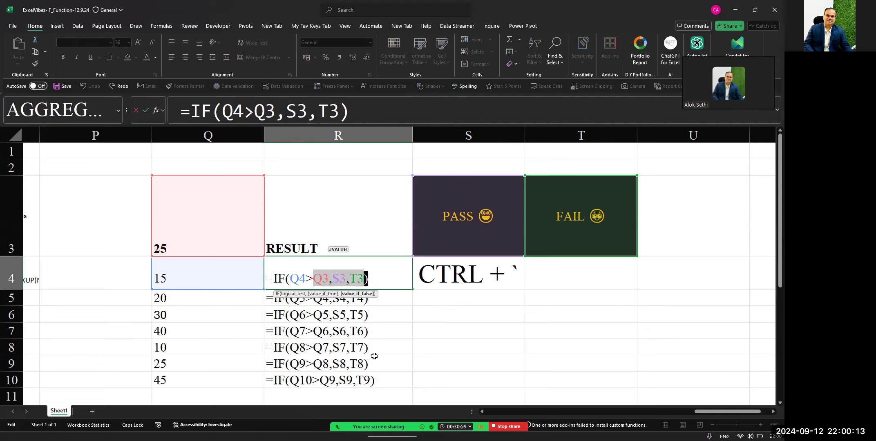
{"action": "key", "text": "F4"}
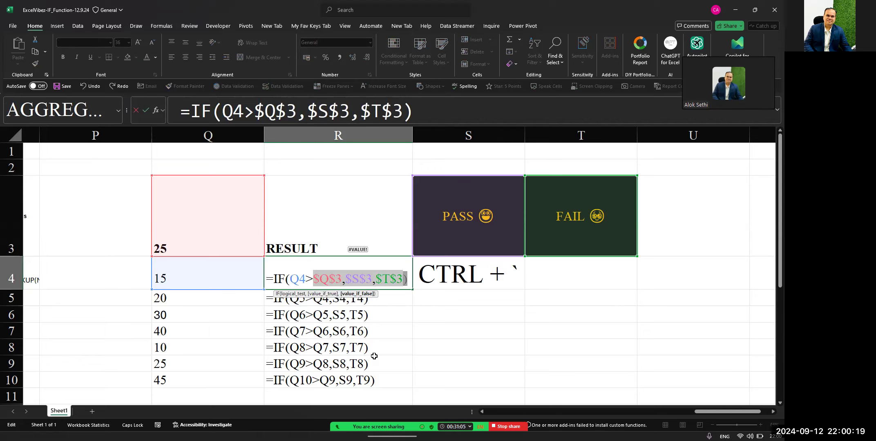
{"action": "key", "text": "Return"}
{"action": "key", "text": "Right"}
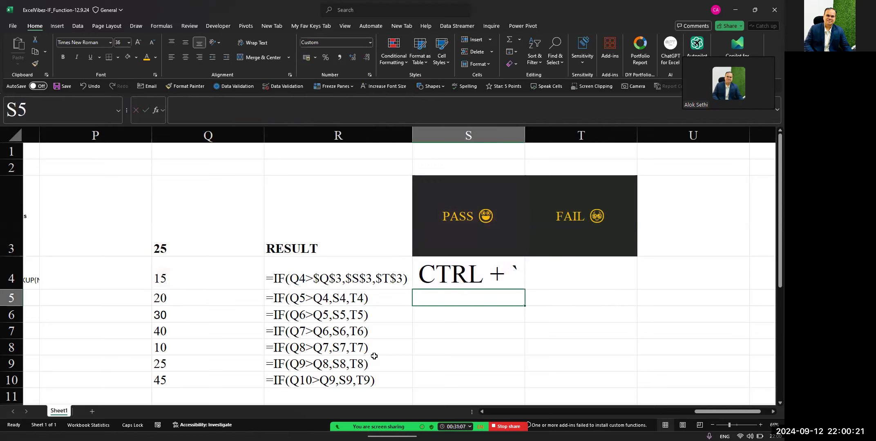
{"action": "key", "text": "Up"}
{"action": "key", "text": "Left"}
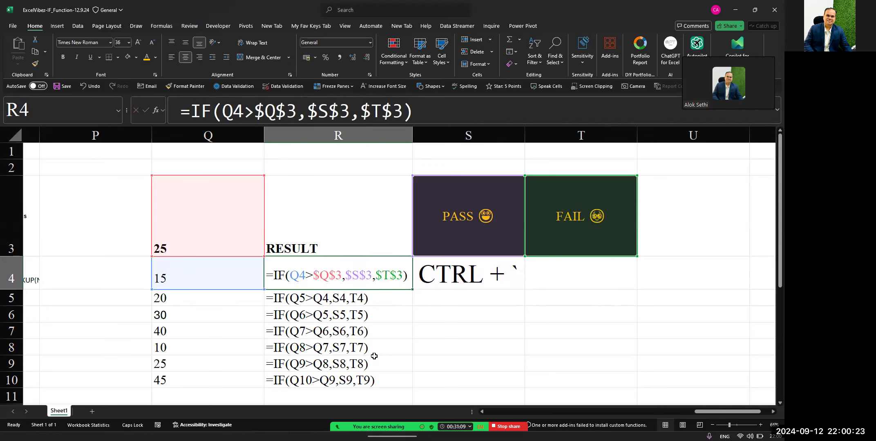
Enter the note "F4 = FREEZE" in T4 with the same formatting as the S4 note, and widen column T to fit it.
{"action": "key", "text": "Right"}
{"action": "key", "text": "Right"}
{"action": "key", "text": "Left"}
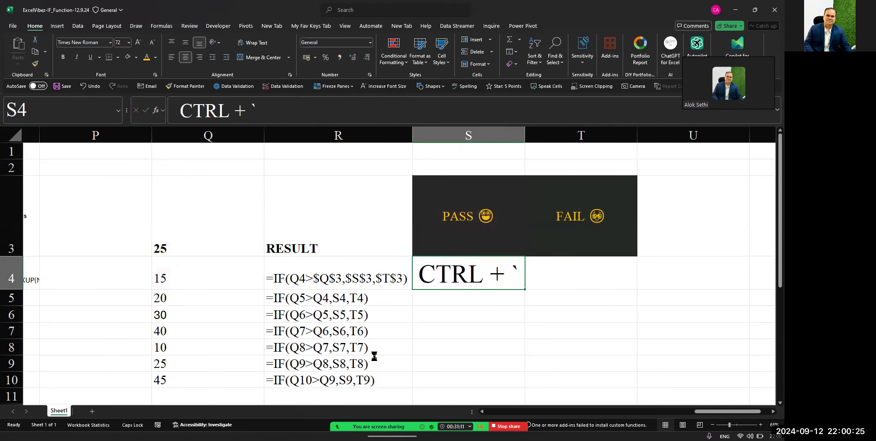
{"action": "key", "text": "ctrl+x"}
{"action": "key", "text": "Right"}
{"action": "key", "text": "ctrl+v"}
{"action": "type", "text": "F4"}
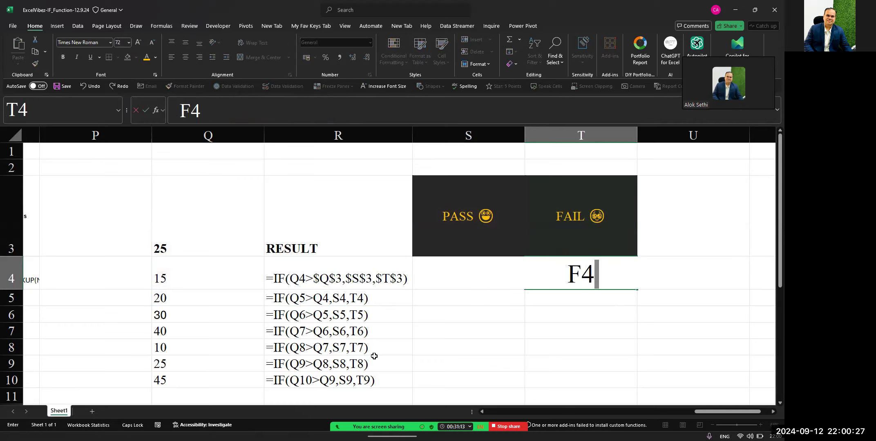
{"action": "type", "text": " = FREEZE"}
{"action": "key", "text": "Return"}
{"action": "key", "text": "Up"}
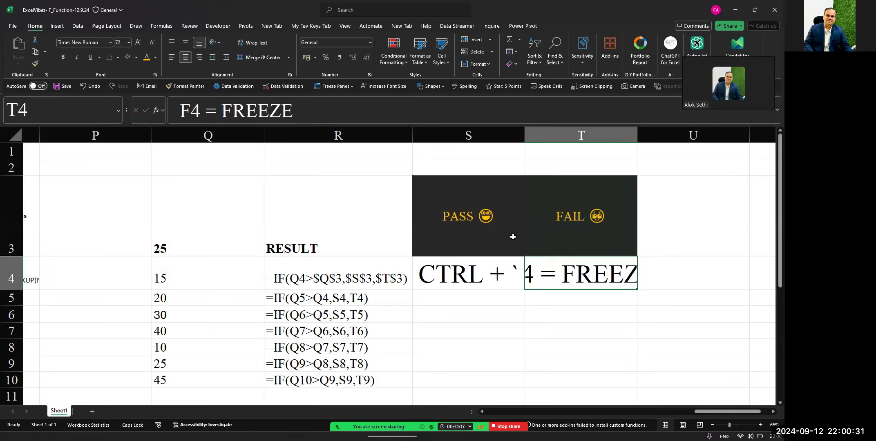
{"action": "left_click_drag", "start_coordinate": [637, 135], "coordinate": [669, 138]}
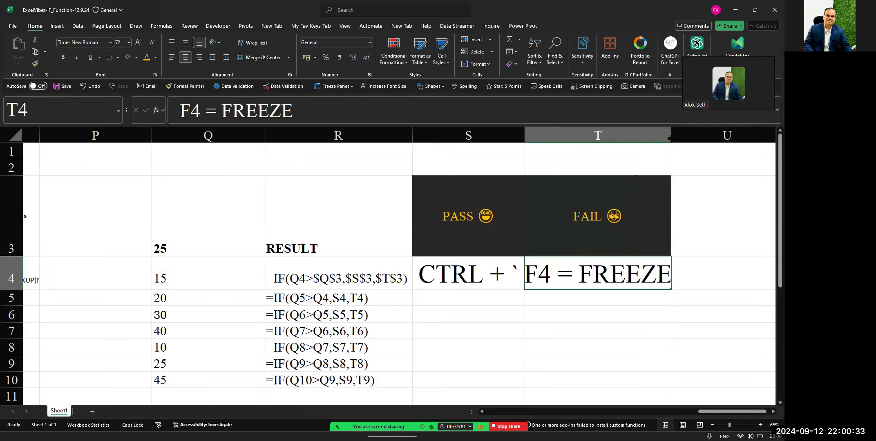
Fill the R4 formula with absolute references down through R10.
{"action": "double_click", "coordinate": [323, 280]}
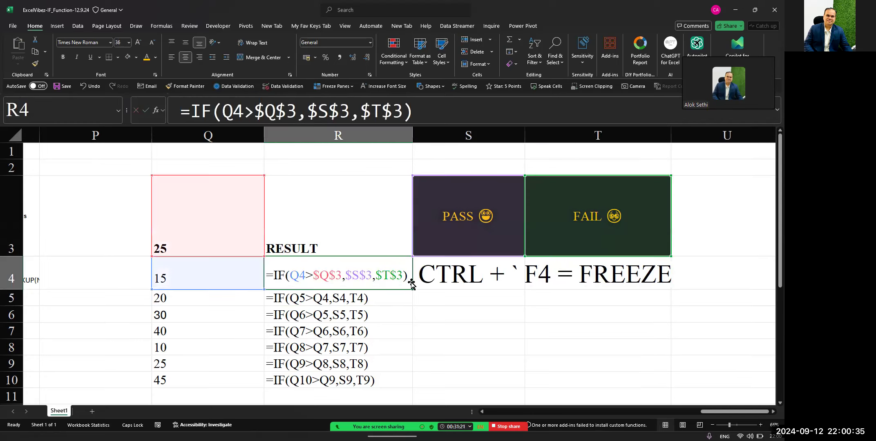
{"action": "left_click_drag", "start_coordinate": [412, 288], "coordinate": [421, 392]}
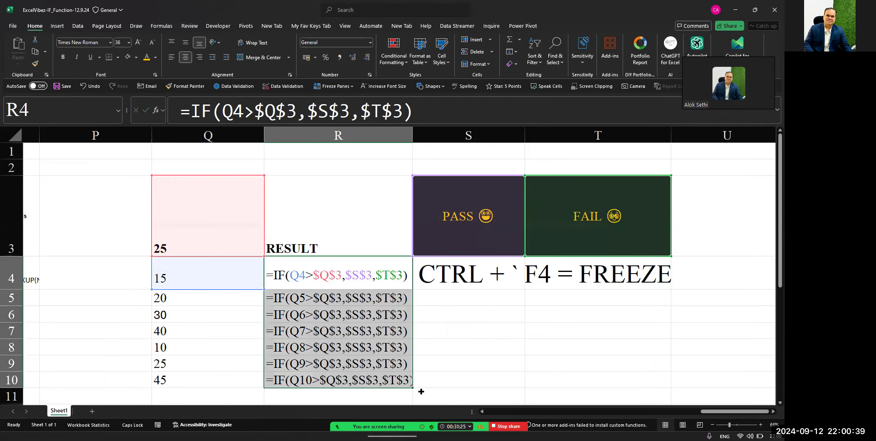
{"action": "left_click", "coordinate": [480, 386]}
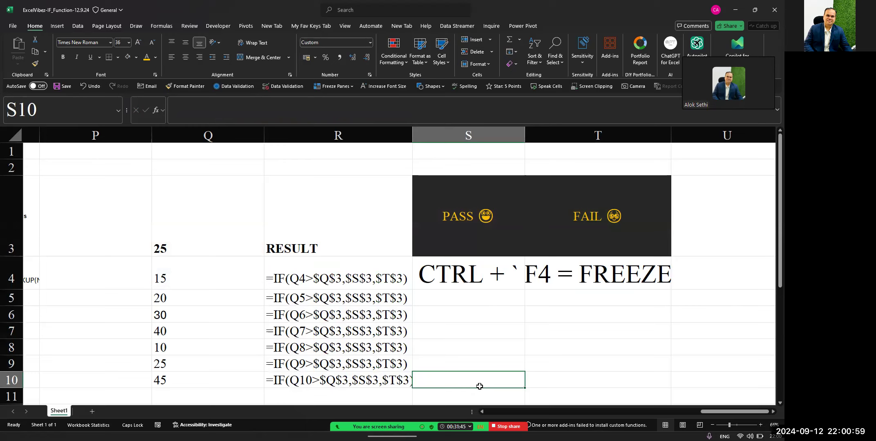
Switch the sheet from showing formulas back to results, and widen columns S and T for the notes.
{"action": "key", "text": "ctrl+grave"}
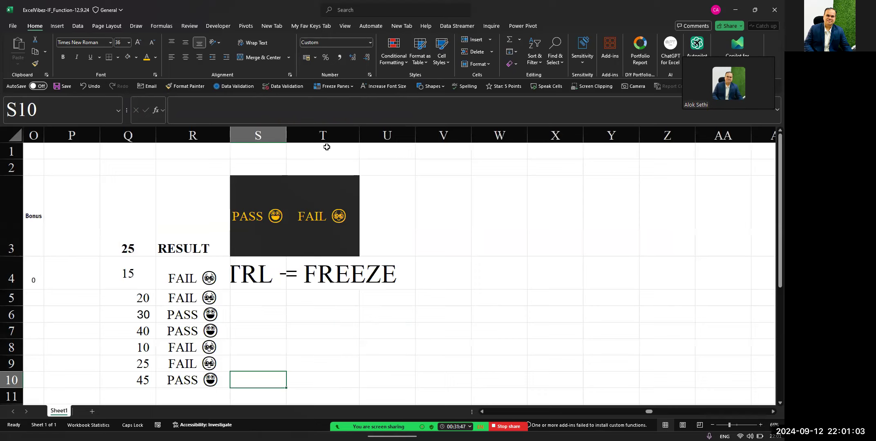
{"action": "left_click_drag", "start_coordinate": [285, 135], "coordinate": [327, 135]}
{"action": "left_click_drag", "start_coordinate": [401, 134], "coordinate": [416, 135]}
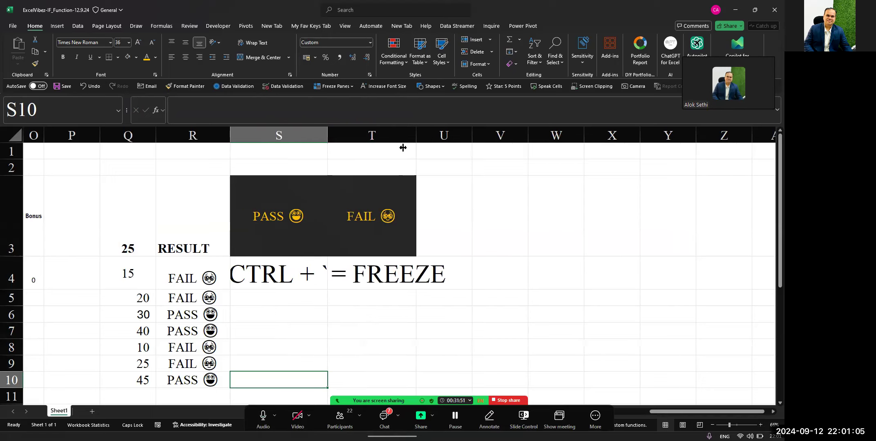
{"action": "left_click", "coordinate": [219, 280]}
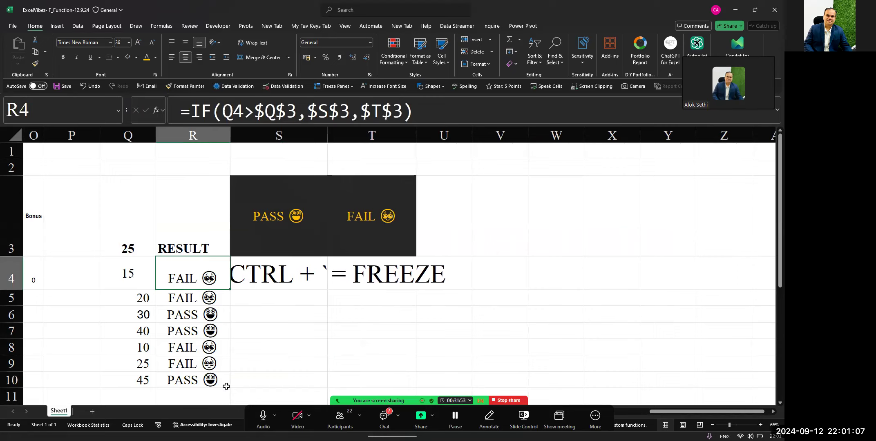
{"action": "key", "text": "Down"}
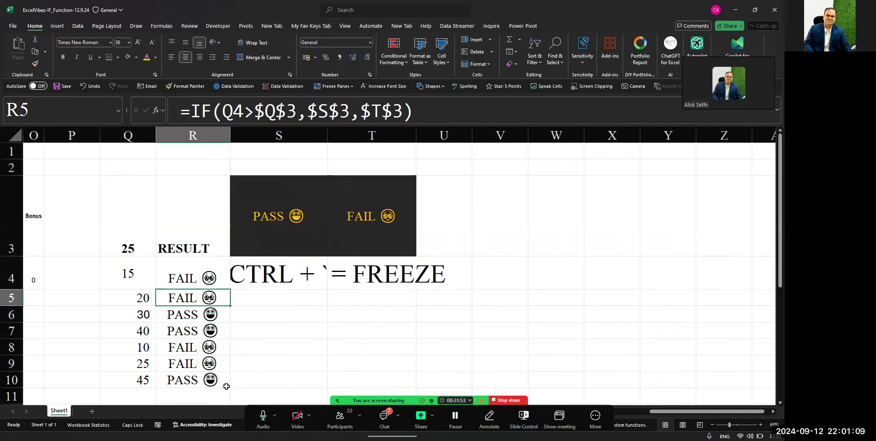
{"action": "left_click", "coordinate": [226, 386]}
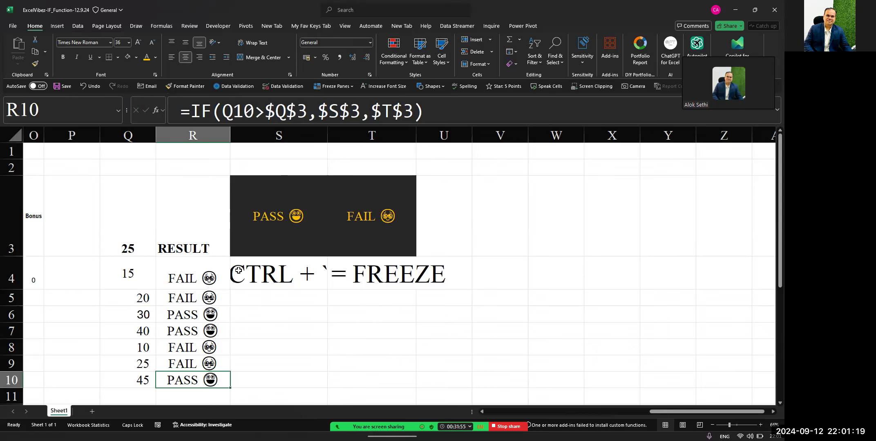
Return to the salary table and examine the Give Bonus rule above the Bonus Calculation column, ending at H5.
{"action": "key", "text": "Left"}
{"action": "key", "text": "Left"}
{"action": "key", "text": "Left"}
{"action": "key", "text": "Left"}
{"action": "key", "text": "Left"}
{"action": "key", "text": "Left"}
{"action": "key", "text": "Left"}
{"action": "key", "text": "Left"}
{"action": "key", "text": "Left"}
{"action": "key", "text": "Left"}
{"action": "key", "text": "Left"}
{"action": "key", "text": "Left"}
{"action": "key", "text": "Left"}
{"action": "key", "text": "Left"}
{"action": "key", "text": "Left"}
{"action": "key", "text": "Left"}
{"action": "key", "text": "Left"}
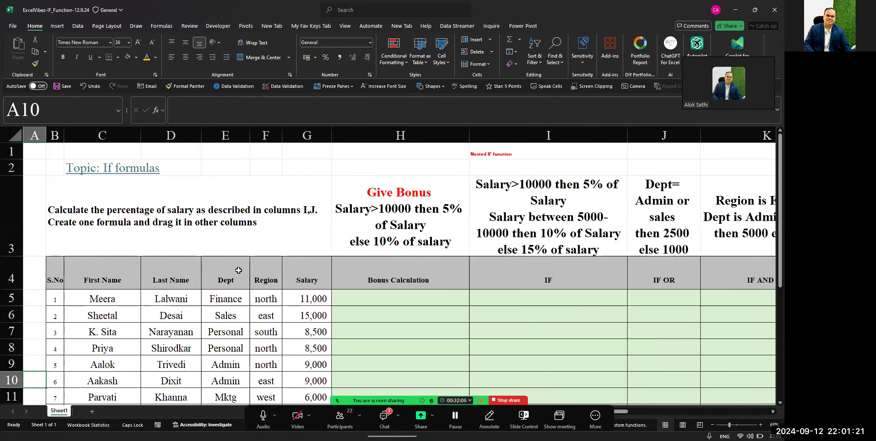
{"action": "key", "text": "Right"}
{"action": "key", "text": "Right"}
{"action": "key", "text": "Right"}
{"action": "key", "text": "Up"}
{"action": "key", "text": "Up"}
{"action": "key", "text": "Up"}
{"action": "key", "text": "Up"}
{"action": "key", "text": "Up"}
{"action": "key", "text": "Up"}
{"action": "key", "text": "Up"}
{"action": "key", "text": "Up"}
{"action": "key", "text": "Up"}
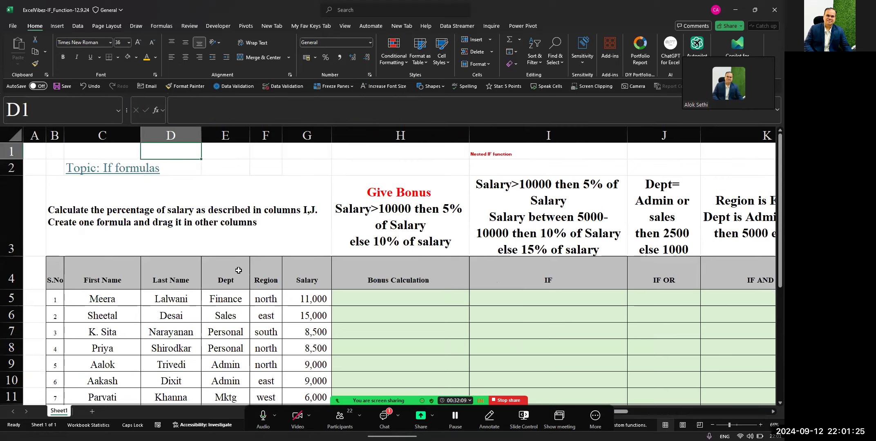
{"action": "key", "text": "Right"}
{"action": "key", "text": "Right"}
{"action": "key", "text": "Right"}
{"action": "key", "text": "Right"}
{"action": "key", "text": "Down"}
{"action": "key", "text": "Down"}
{"action": "key", "text": "Down"}
{"action": "key", "text": "Down"}
{"action": "key", "text": "Down"}
{"action": "key", "text": "Up"}
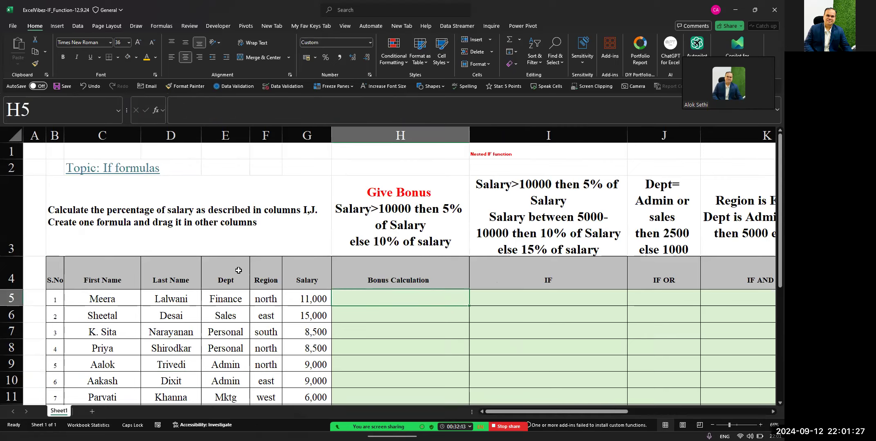
{"action": "left_click", "coordinate": [291, 99]}
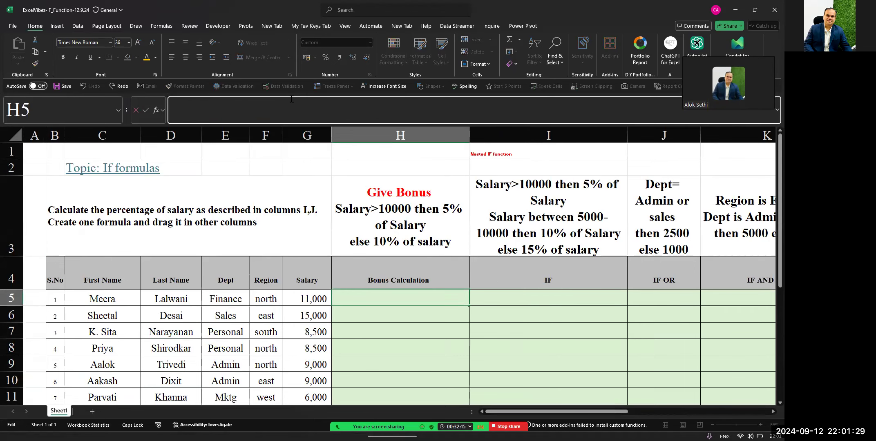
{"action": "type", "text": "=IF("}
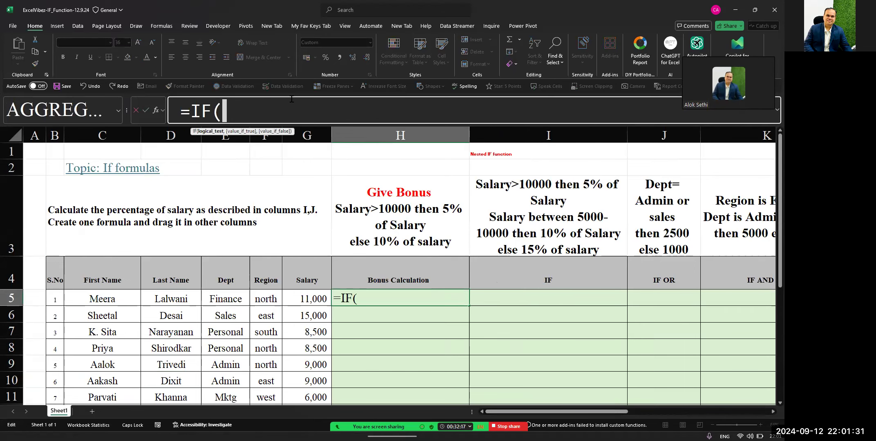
{"action": "left_click", "coordinate": [305, 305]}
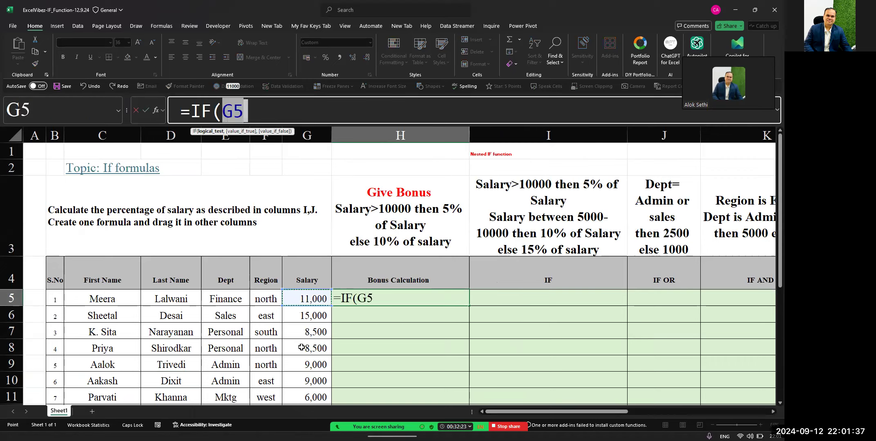
{"action": "key", "text": "Escape"}
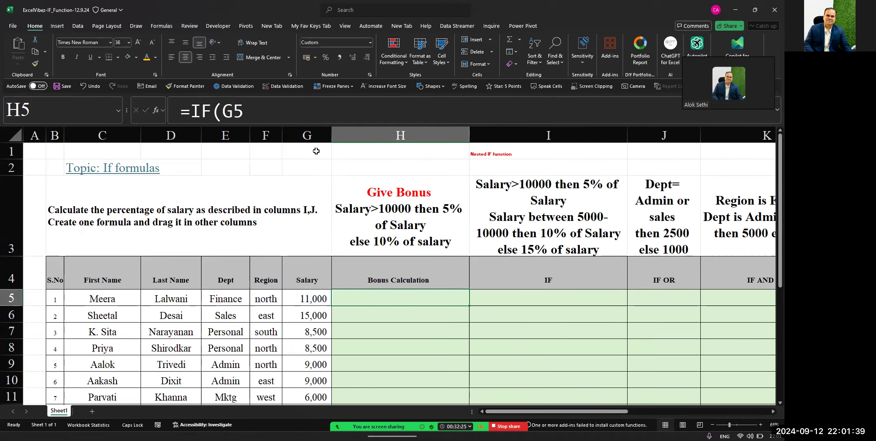
Enter the salary threshold 10000 in G2 and the bonus rate 5% in H2.
{"action": "left_click", "coordinate": [301, 162]}
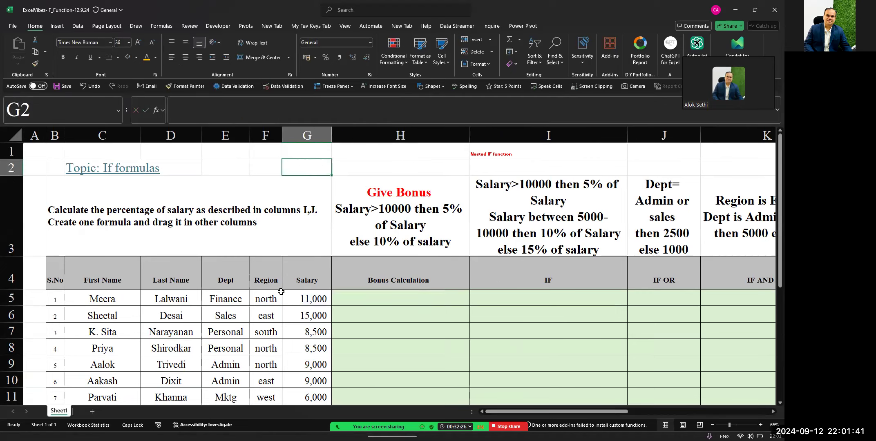
{"action": "type", "text": "10000"}
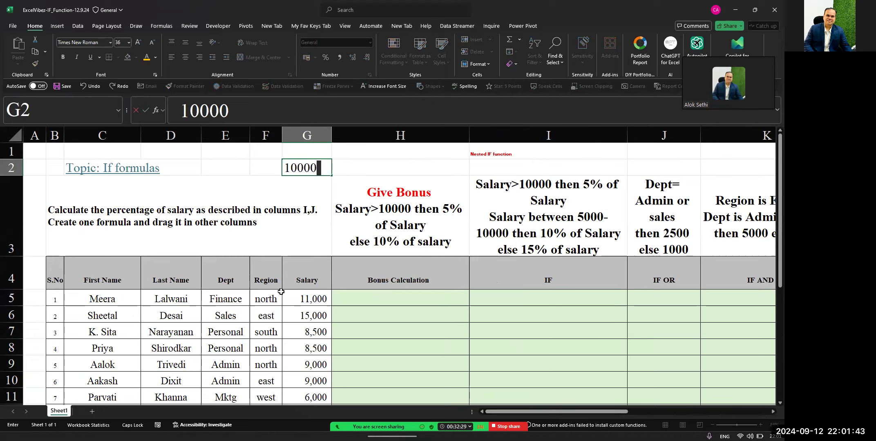
{"action": "key", "text": "Tab"}
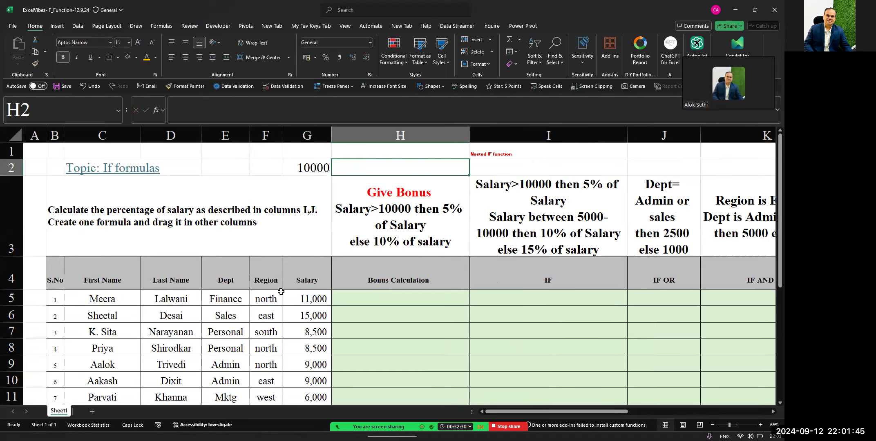
{"action": "type", "text": "10%"}
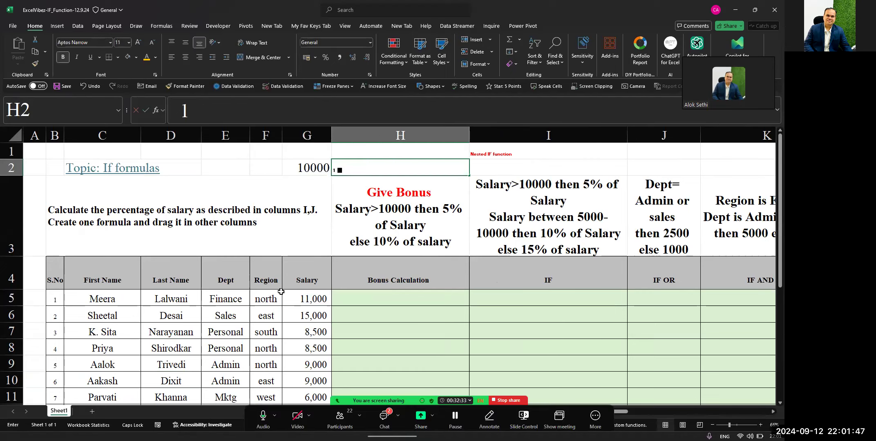
{"action": "key", "text": "BackSpace"}
{"action": "key", "text": "BackSpace"}
{"action": "key", "text": "BackSpace"}
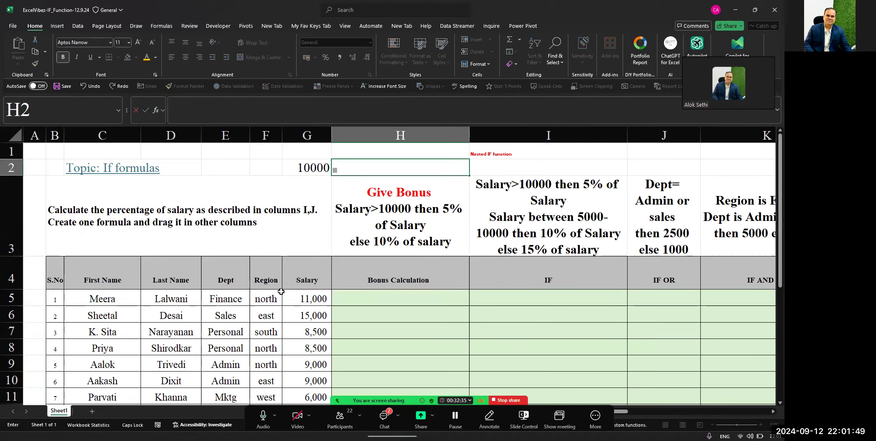
{"action": "type", "text": "5%"}
{"action": "key", "text": "Return"}
{"action": "key", "text": "Return"}
{"action": "key", "text": "Return"}
{"action": "key", "text": "Return"}
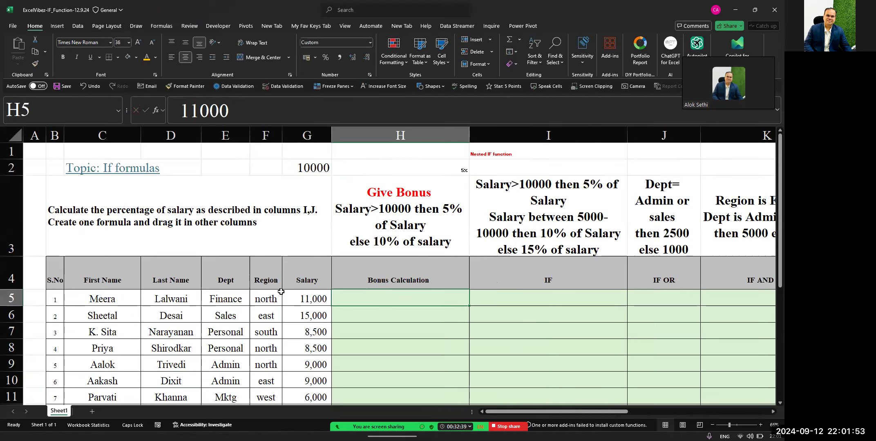
Move the 5% rate from H2 up to H1 and enter the second rate, 10%, in H2.
{"action": "left_click", "coordinate": [400, 170]}
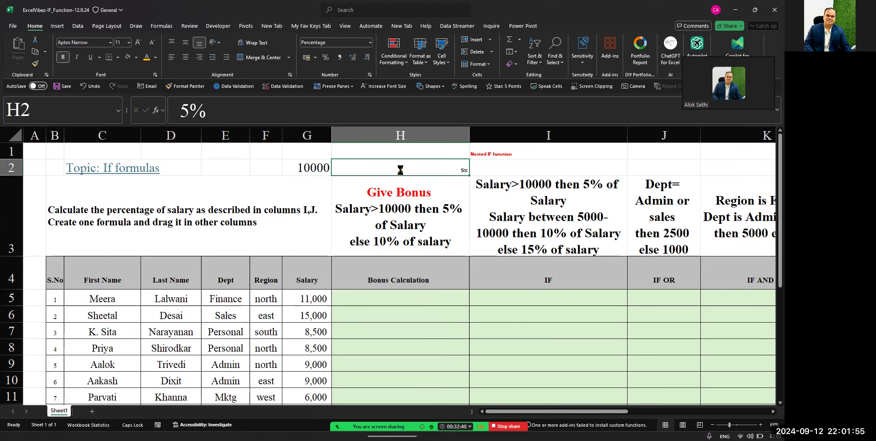
{"action": "key", "text": "ctrl+x"}
{"action": "key", "text": "Up"}
{"action": "key", "text": "ctrl+v"}
{"action": "key", "text": "Down"}
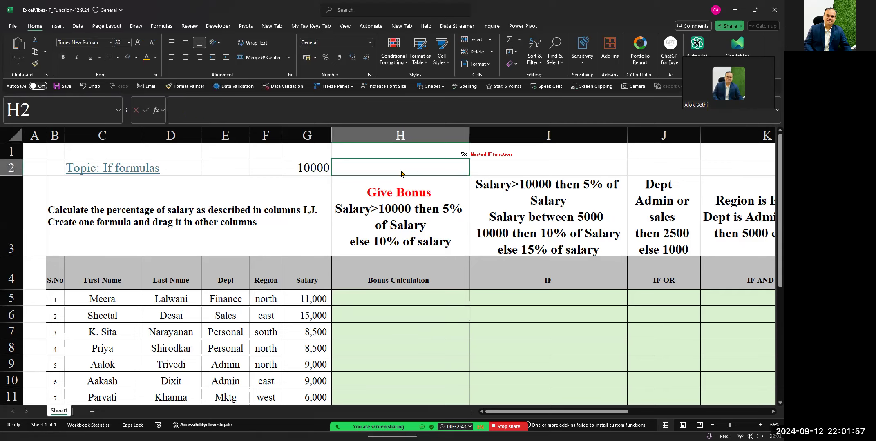
{"action": "type", "text": "`0"}
{"action": "key", "text": "BackSpace"}
{"action": "key", "text": "Escape"}
{"action": "type", "text": "10%"}
{"action": "key", "text": "Return"}
Set the font of the two rates in H1:H2 to Times New Roman, size 14.
{"action": "key", "text": "Up"}
{"action": "key", "text": "Up"}
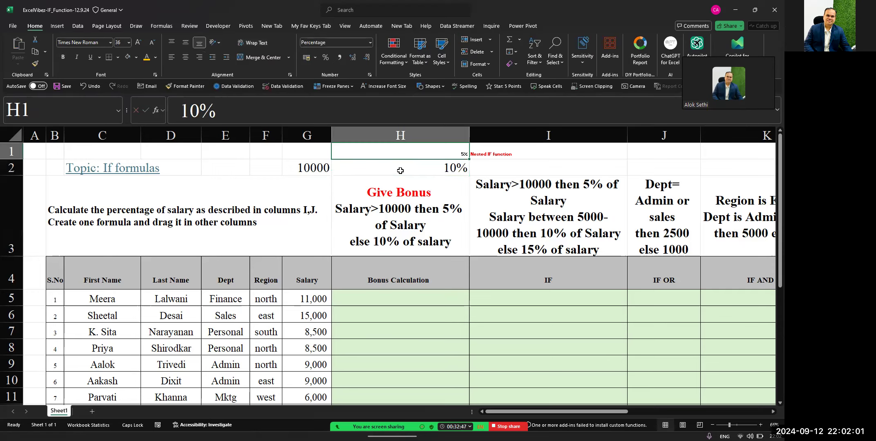
{"action": "key", "text": "shift+Down"}
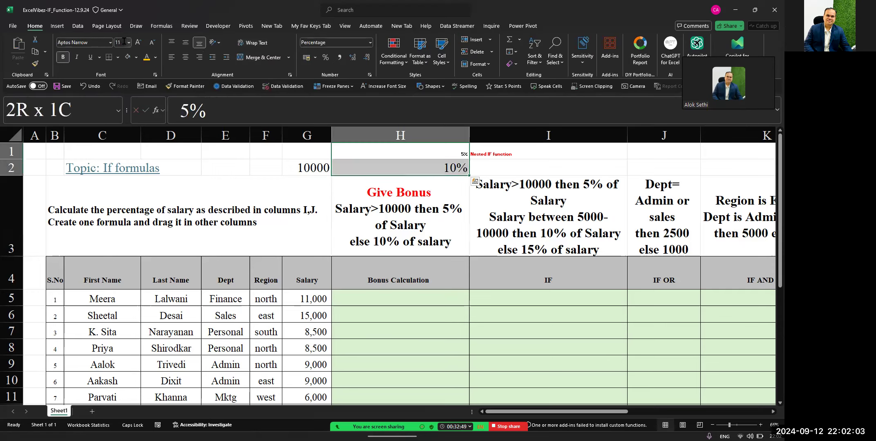
{"action": "type", "text": "14"}
{"action": "key", "text": "Return"}
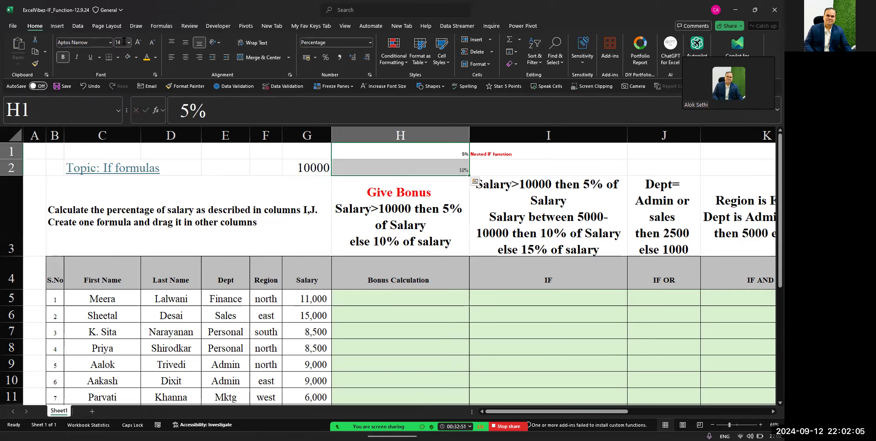
{"action": "left_click", "coordinate": [98, 42]}
{"action": "type", "text": "Times New Roman"}
{"action": "key", "text": "Return"}
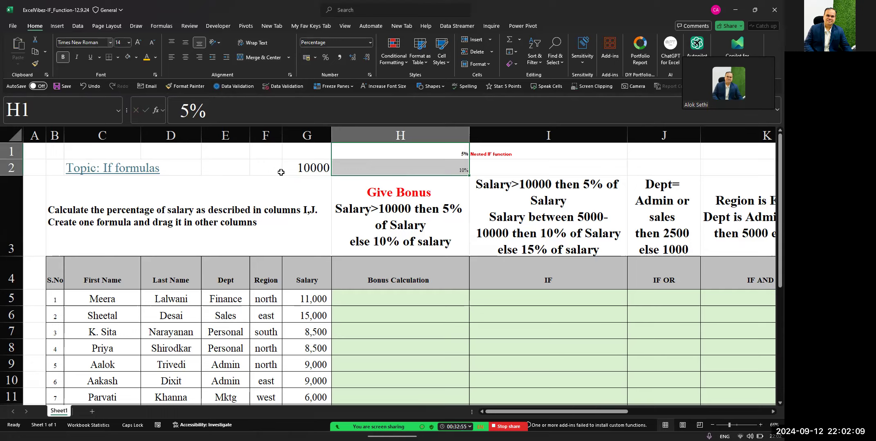
Center the rates in H1:H2 horizontally and increase their font size to 36.
{"action": "left_click", "coordinate": [367, 171]}
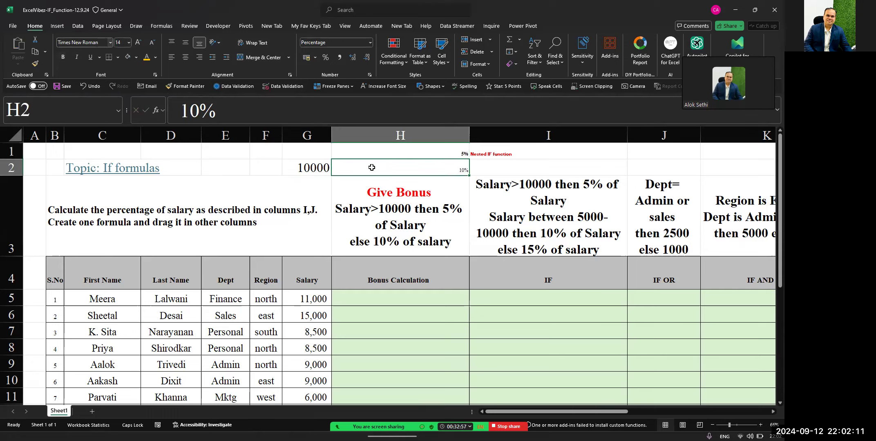
{"action": "key", "text": "shift+Up"}
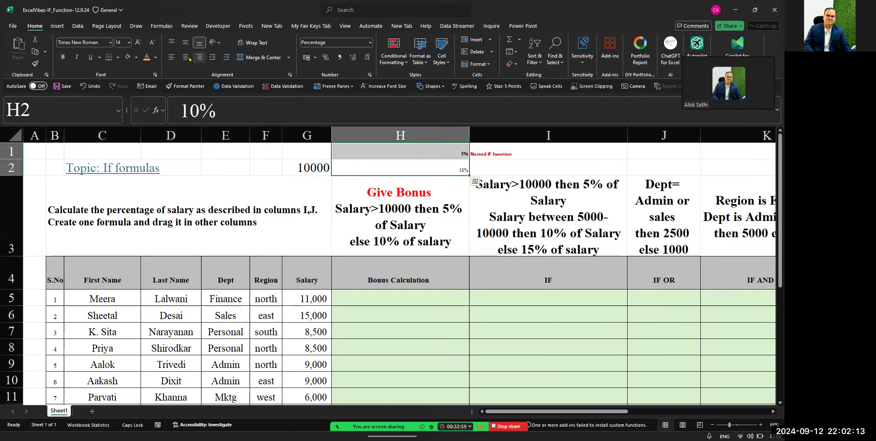
{"action": "left_click", "coordinate": [185, 56]}
{"action": "key", "text": "Return"}
{"action": "left_click", "coordinate": [138, 46]}
{"action": "left_click", "coordinate": [138, 46]}
{"action": "left_click", "coordinate": [139, 47]}
{"action": "left_click", "coordinate": [138, 47]}
{"action": "left_click", "coordinate": [139, 47]}
{"action": "left_click", "coordinate": [139, 48]}
{"action": "left_click", "coordinate": [138, 47]}
{"action": "left_click", "coordinate": [139, 47]}
{"action": "left_click", "coordinate": [138, 48]}
{"action": "left_click", "coordinate": [138, 47]}
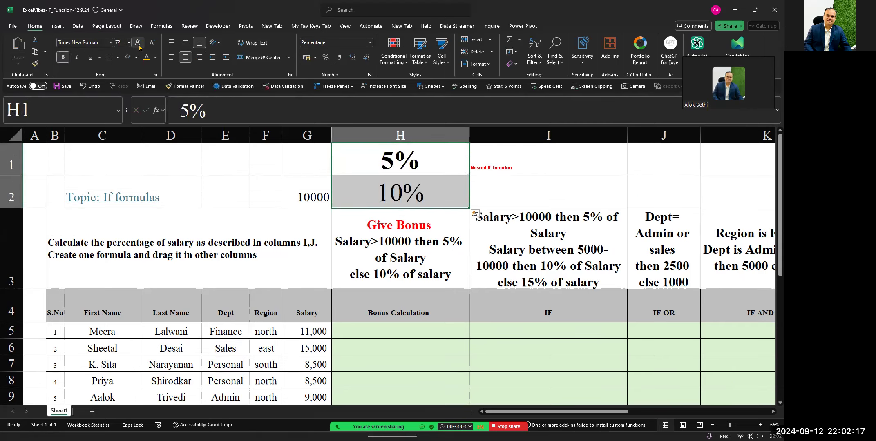
{"action": "left_click", "coordinate": [151, 46]}
{"action": "left_click", "coordinate": [152, 46]}
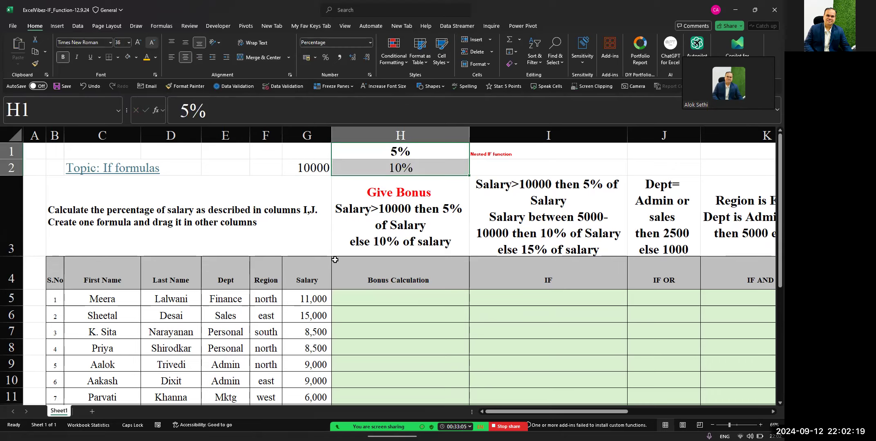
{"action": "left_click", "coordinate": [410, 353]}
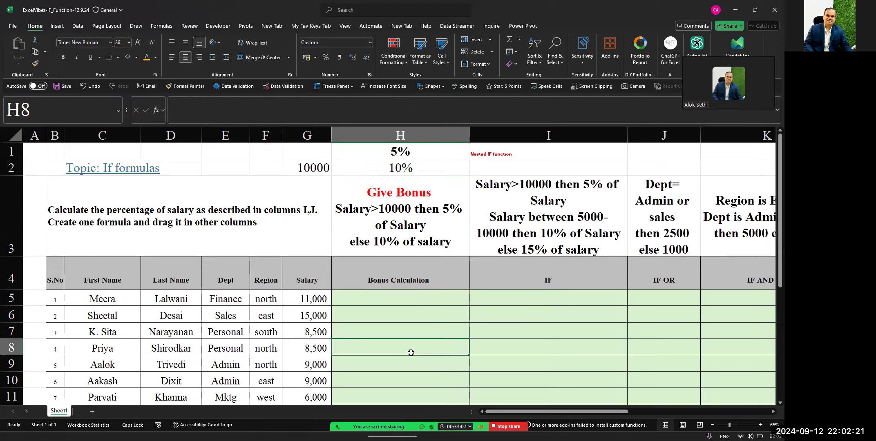
{"action": "key", "text": "Up"}
{"action": "key", "text": "Up"}
{"action": "key", "text": "Up"}
{"action": "key", "text": "Up"}
{"action": "key", "text": "Down"}
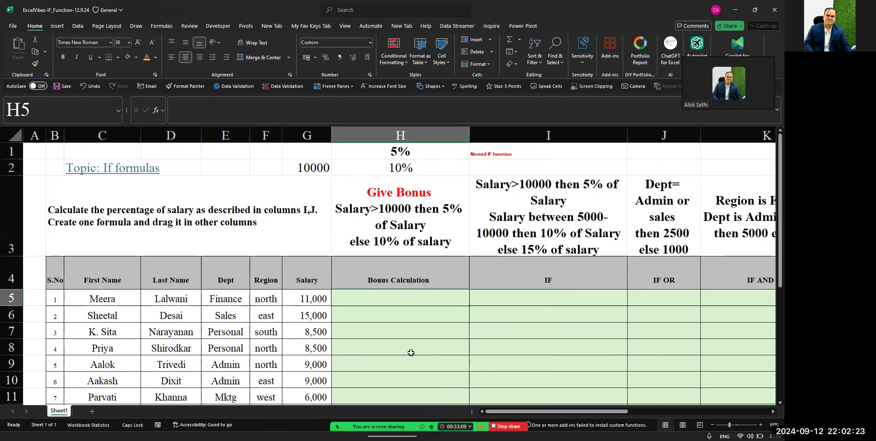
{"action": "type", "text": "=IF("}
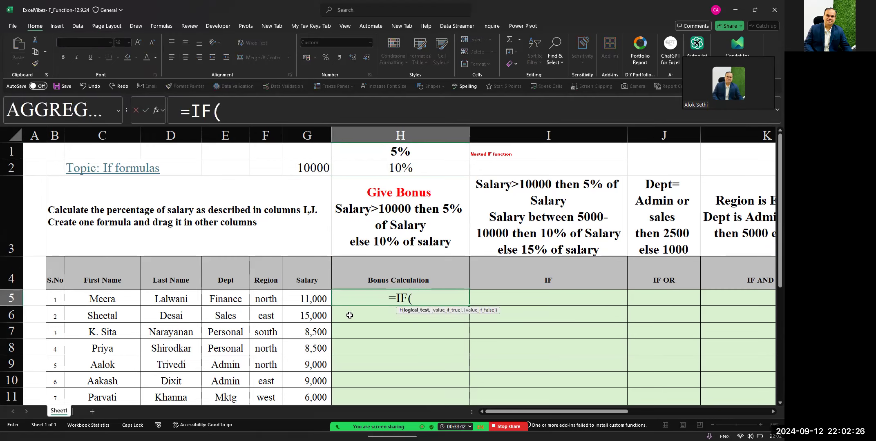
{"action": "left_click", "coordinate": [307, 295]}
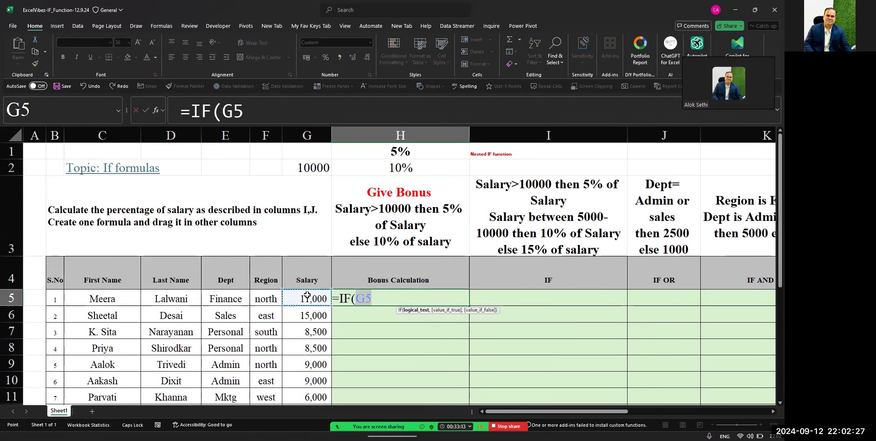
{"action": "type", "text": ">"}
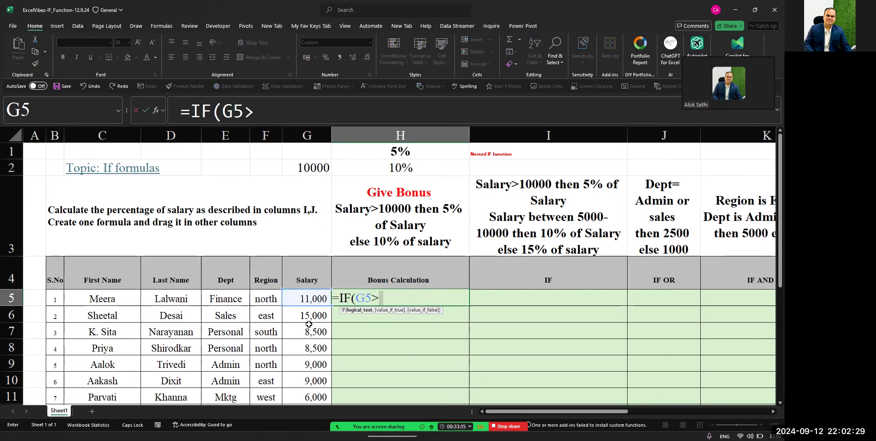
{"action": "left_click", "coordinate": [294, 170]}
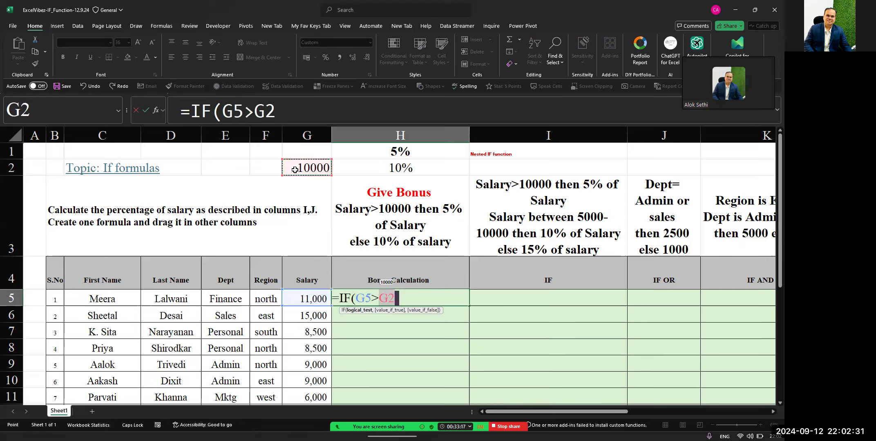
{"action": "type", "text": ","}
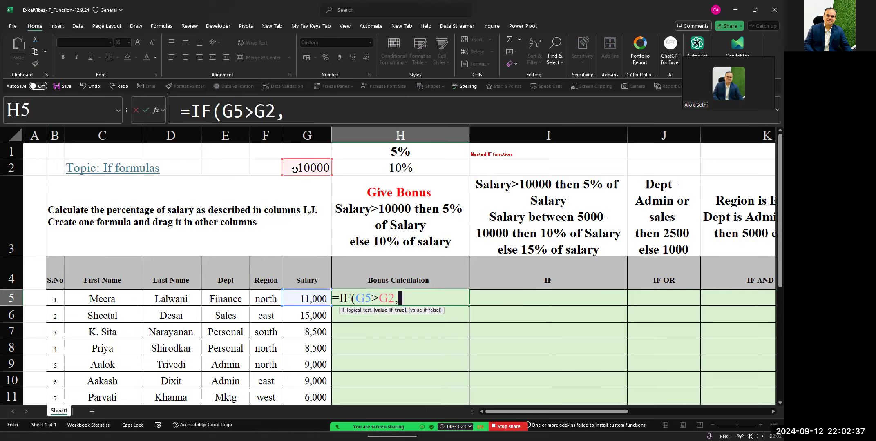
{"action": "left_click", "coordinate": [374, 149]}
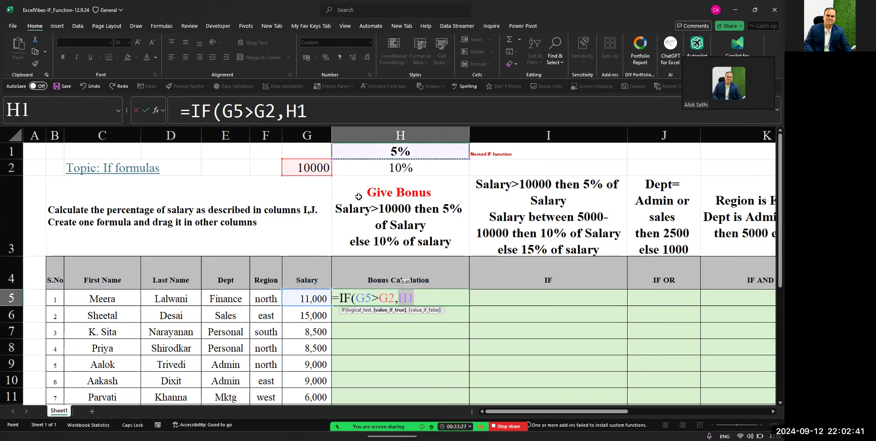
{"action": "type", "text": "*"}
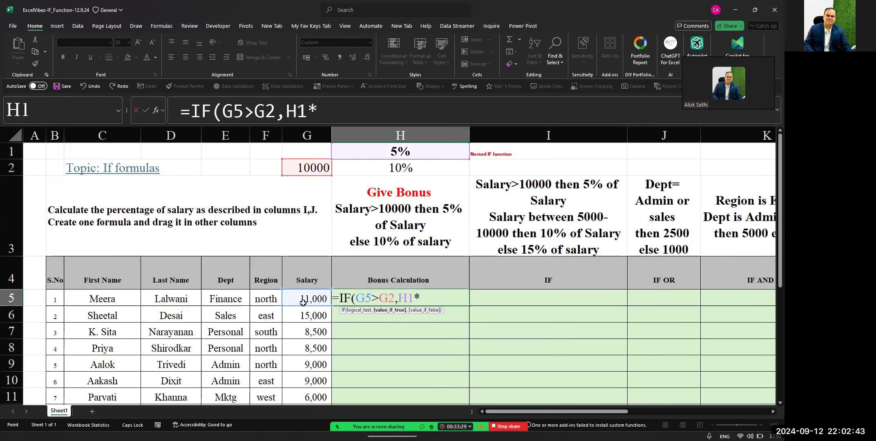
{"action": "left_click", "coordinate": [303, 302]}
{"action": "type", "text": ","}
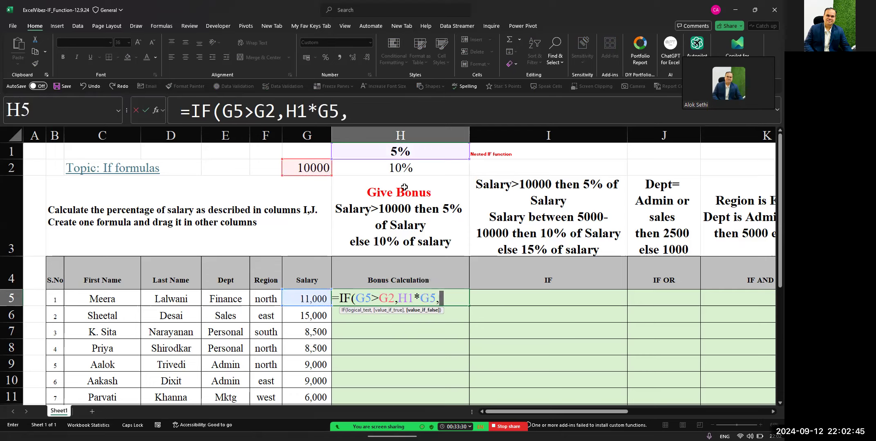
{"action": "left_click", "coordinate": [418, 165]}
{"action": "type", "text": "*"}
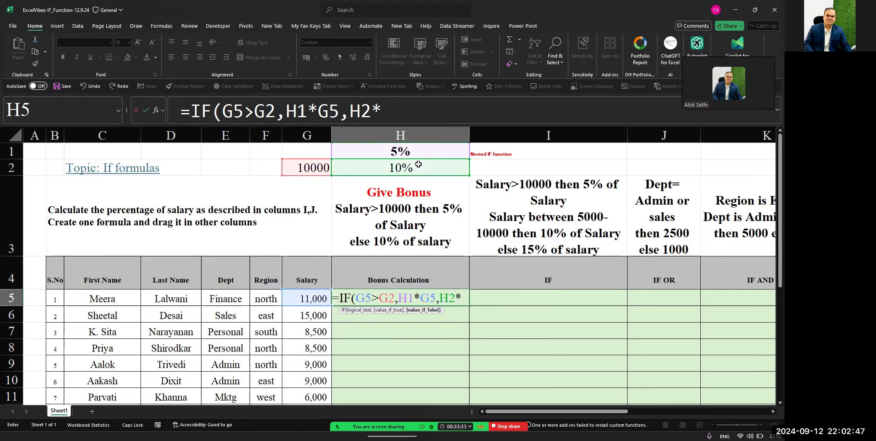
{"action": "left_click", "coordinate": [319, 300]}
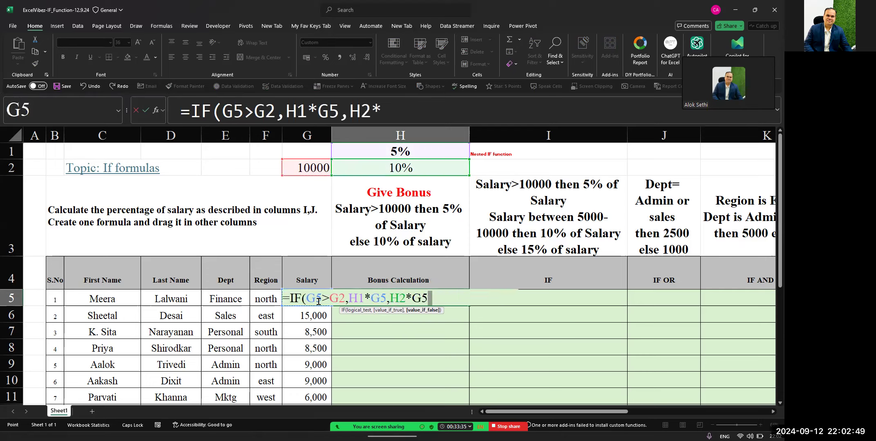
{"action": "type", "text": ")"}
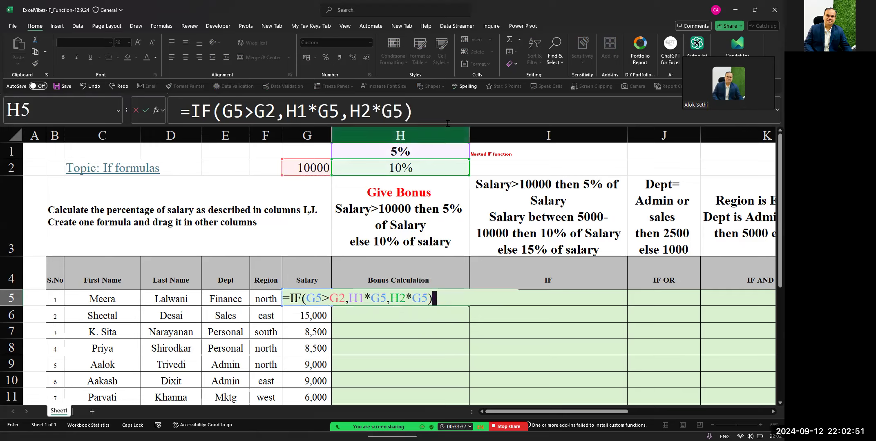
{"action": "left_click", "coordinate": [454, 115]}
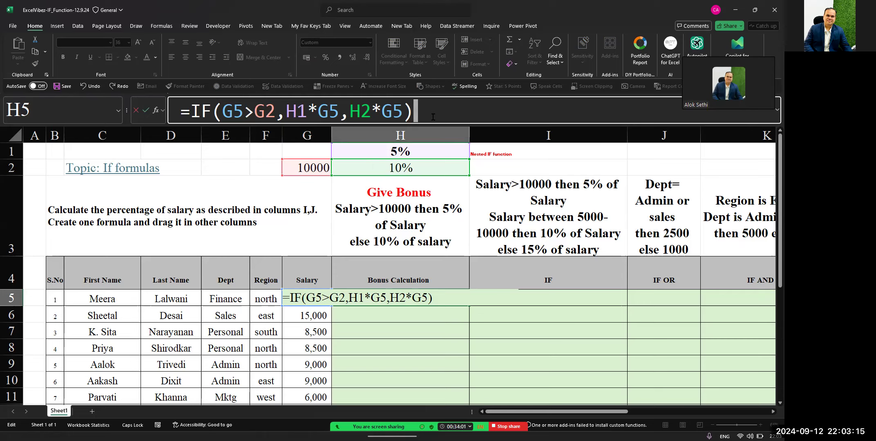
{"action": "key", "text": "Escape"}
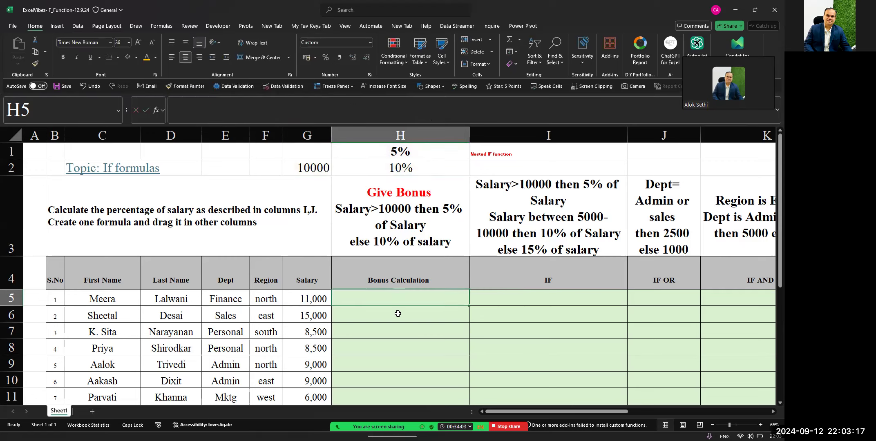
Enter the bonus formula =IF(G5>G2,G5*H1,G5%) in H5, using the threshold in G2 and the rate in H1.
{"action": "type", "text": "="}
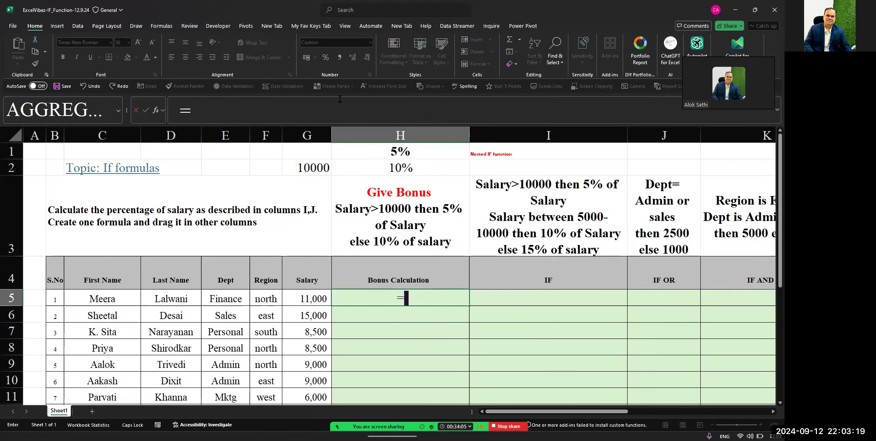
{"action": "type", "text": "IF(G"}
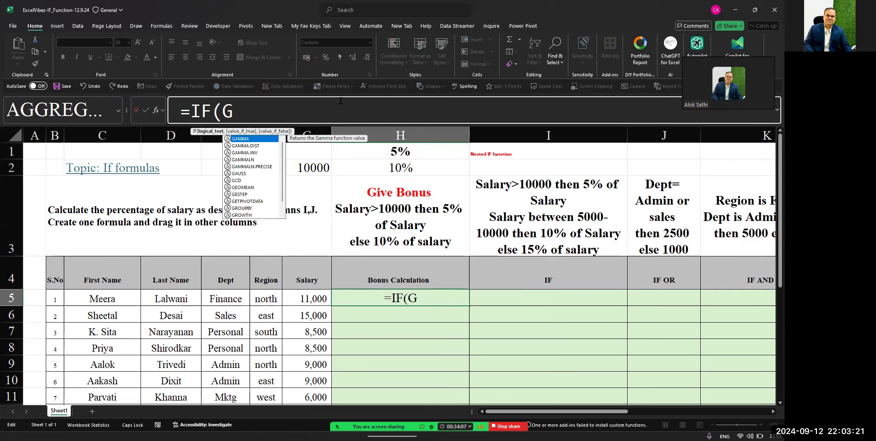
{"action": "type", "text": "5>G"}
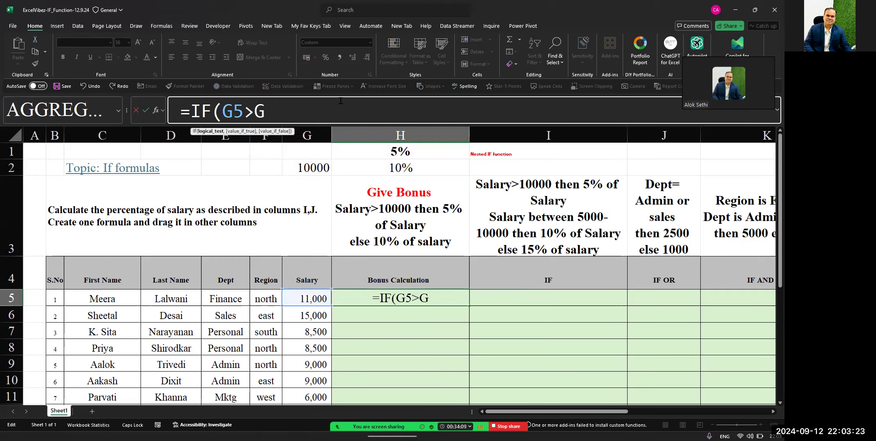
{"action": "type", "text": "2,G"}
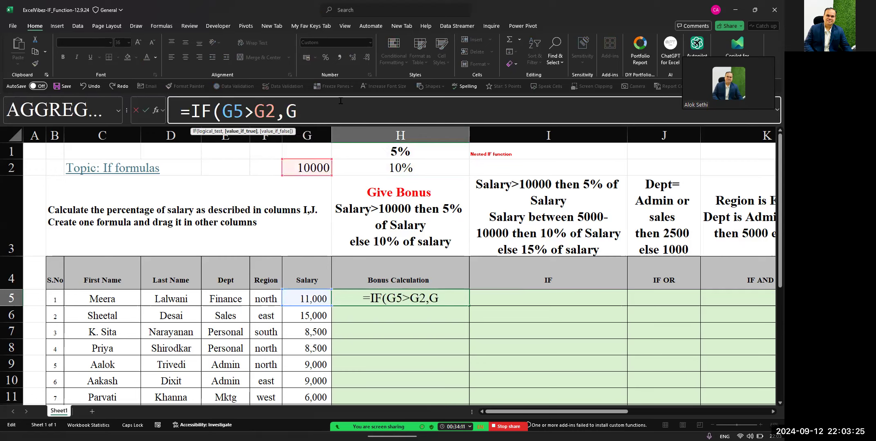
{"action": "type", "text": "5*"}
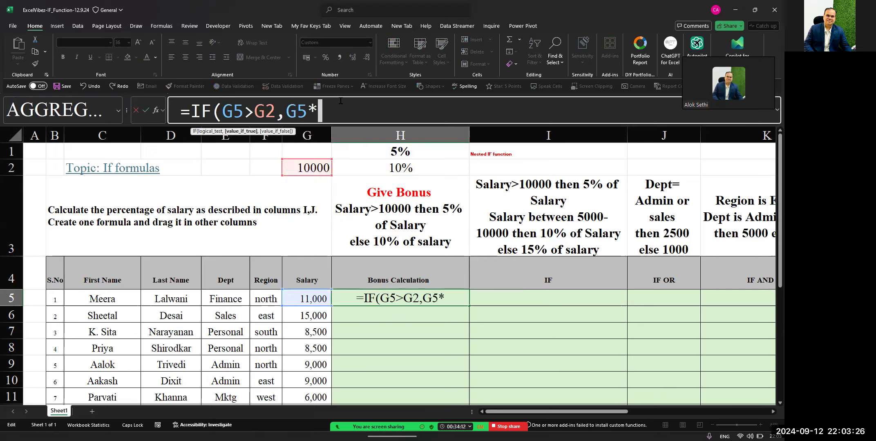
{"action": "left_click", "coordinate": [376, 154]}
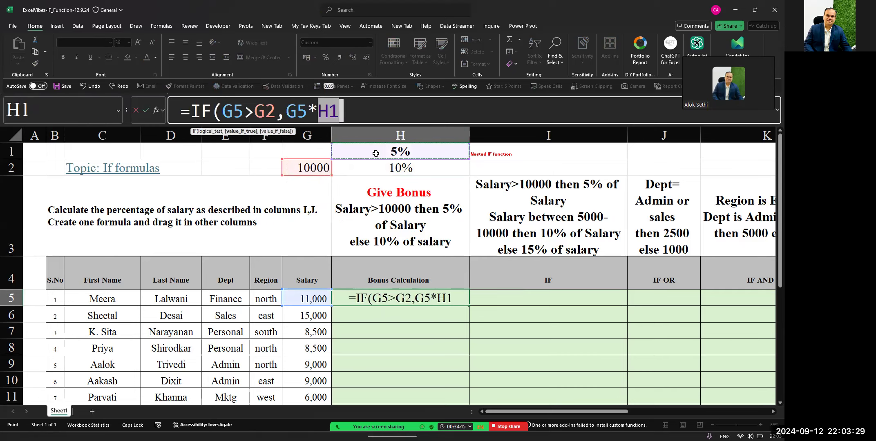
{"action": "type", "text": ",G5"}
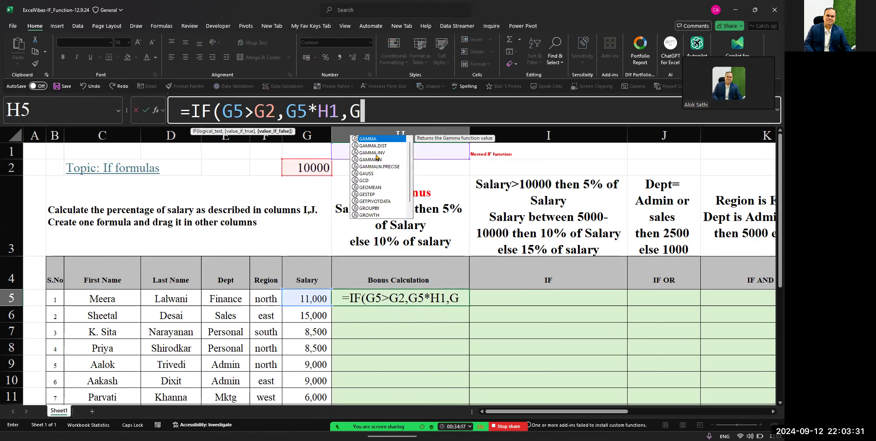
{"action": "type", "text": "%"}
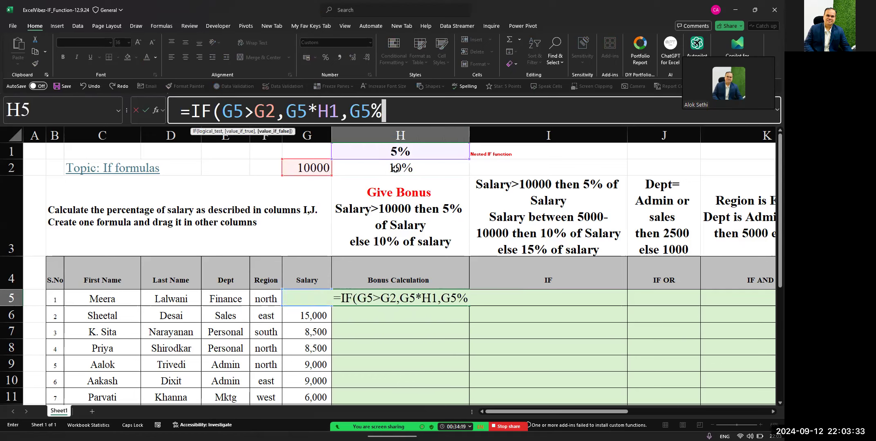
{"action": "left_click", "coordinate": [442, 166]}
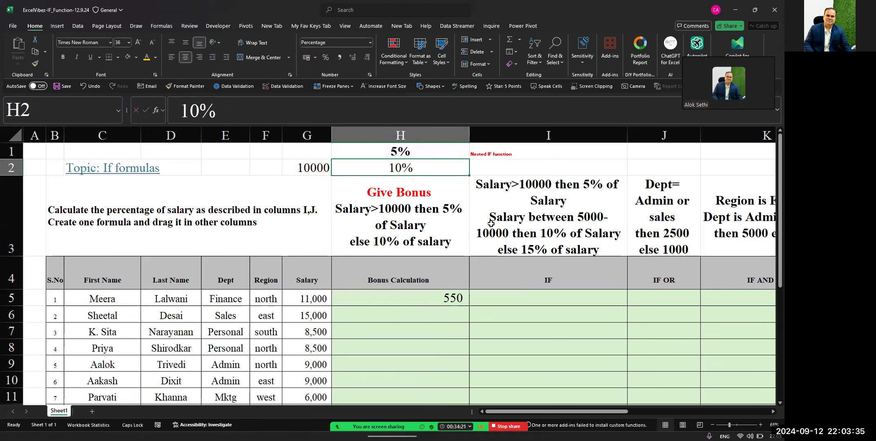
Review the bonus formula in H5 and align the cell's content vertically to the middle.
{"action": "key", "text": "Down"}
{"action": "key", "text": "Down"}
{"action": "key", "text": "Down"}
{"action": "key", "text": "Down"}
{"action": "key", "text": "Up"}
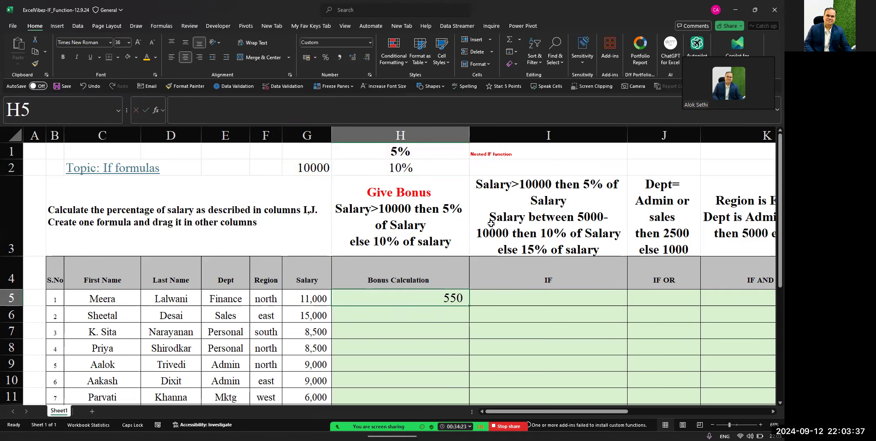
{"action": "key", "text": "F2"}
{"action": "key", "text": "Escape"}
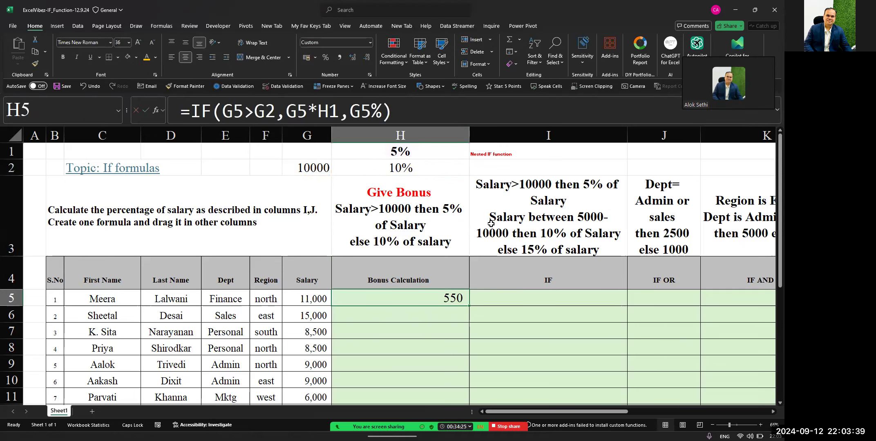
{"action": "left_click", "coordinate": [180, 48]}
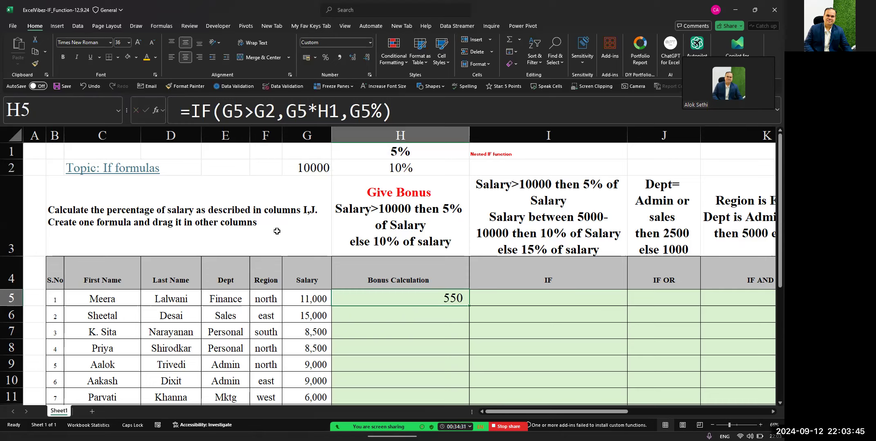
Fill the bonus formula from H5 down through H14 for all employees.
{"action": "key", "text": "Left"}
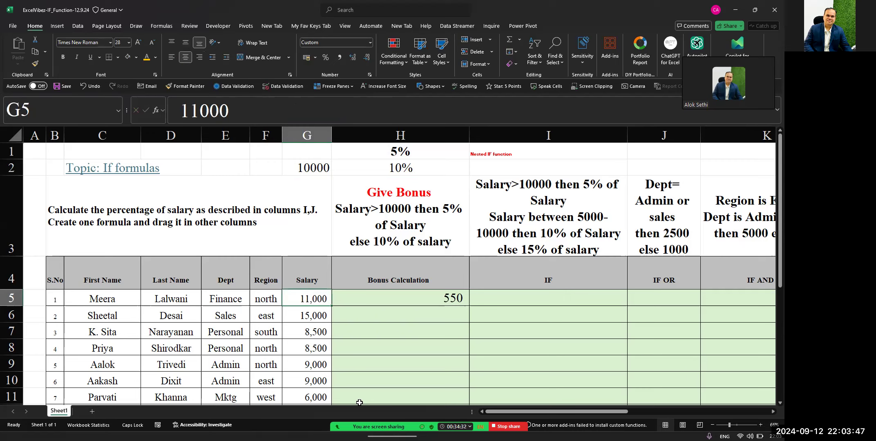
{"action": "key", "text": "Right"}
{"action": "key", "text": "F2"}
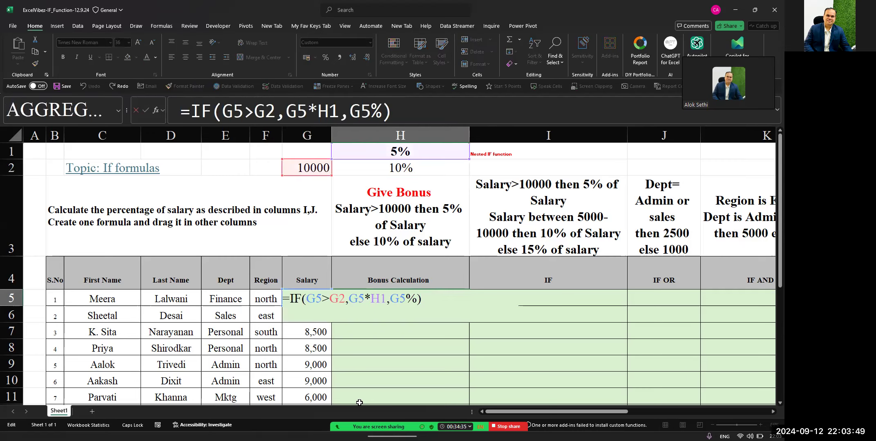
{"action": "key", "text": "ctrl+Return"}
{"action": "key", "text": "shift+Down"}
{"action": "key", "text": "shift+Down"}
{"action": "key", "text": "shift+Down"}
{"action": "key", "text": "shift+Down"}
{"action": "key", "text": "shift+Down"}
{"action": "key", "text": "shift+Down"}
{"action": "key", "text": "shift+Down"}
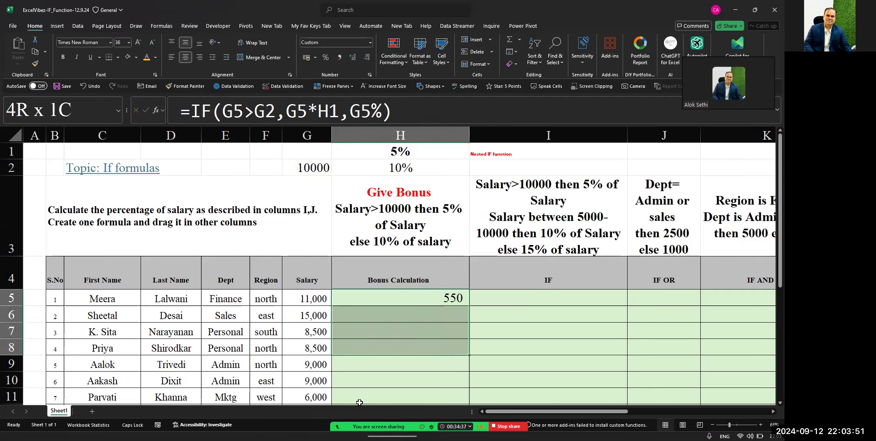
{"action": "key", "text": "shift+Down"}
{"action": "key", "text": "shift+Down"}
{"action": "key", "text": "shift+Up"}
{"action": "key", "text": "shift+Down"}
{"action": "key", "text": "ctrl+d"}
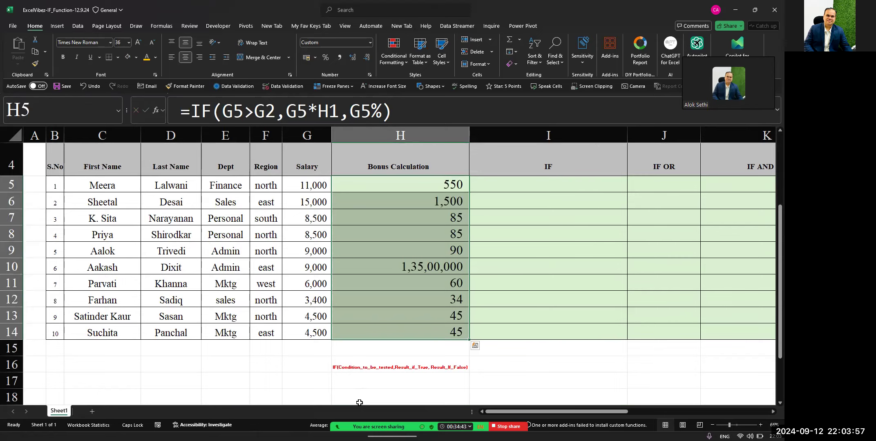
Look through the filled bonus results and formulas in the Bonus Calculation column from H5 to H14.
{"action": "key", "text": "Up"}
{"action": "key", "text": "Up"}
{"action": "key", "text": "Up"}
{"action": "key", "text": "Down"}
{"action": "key", "text": "Down"}
{"action": "key", "text": "Down"}
{"action": "key", "text": "Down"}
{"action": "key", "text": "Down"}
{"action": "key", "text": "Down"}
{"action": "key", "text": "Down"}
{"action": "key", "text": "Down"}
{"action": "key", "text": "Down"}
{"action": "key", "text": "Down"}
{"action": "key", "text": "Down"}
{"action": "key", "text": "Down"}
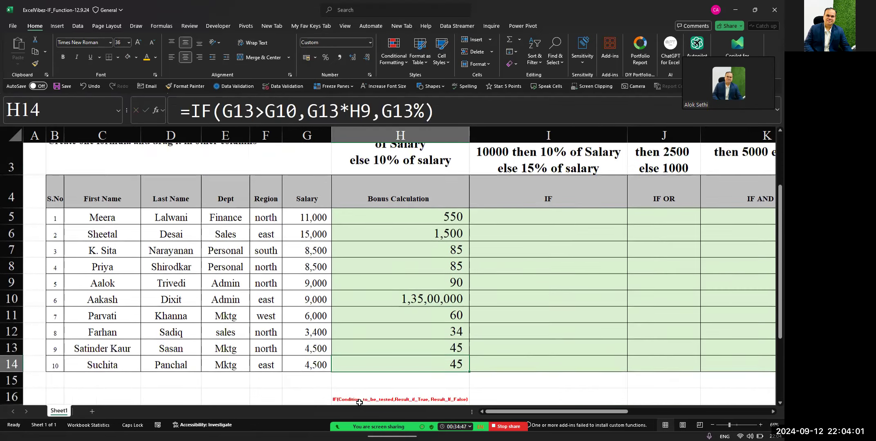
{"action": "key", "text": "Down"}
{"action": "key", "text": "Up"}
{"action": "key", "text": "Up"}
{"action": "key", "text": "Up"}
{"action": "key", "text": "Up"}
{"action": "key", "text": "Up"}
{"action": "key", "text": "Up"}
{"action": "key", "text": "Up"}
{"action": "key", "text": "Up"}
{"action": "key", "text": "Up"}
{"action": "key", "text": "Up"}
{"action": "key", "text": "Up"}
{"action": "key", "text": "Up"}
{"action": "key", "text": "Down"}
{"action": "key", "text": "Down"}
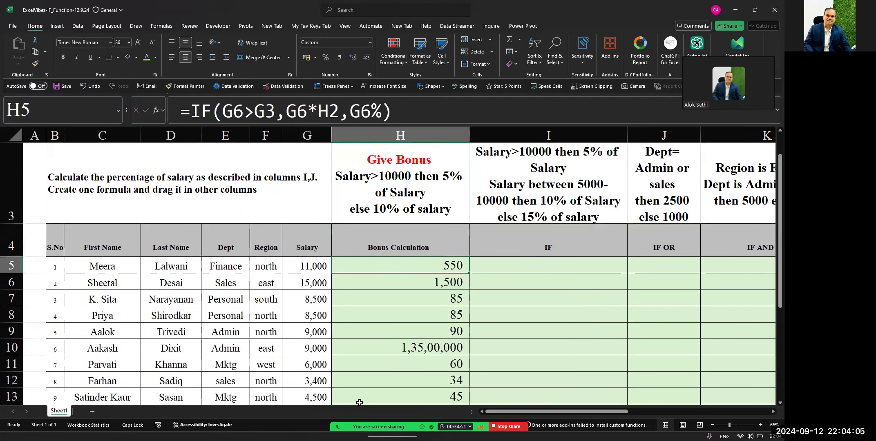
Inspect the filled bonus formulas cell by cell from H6 down to H12 and check which cells they reference.
{"action": "key", "text": "Down"}
{"action": "key", "text": "F2"}
{"action": "key", "text": "Return"}
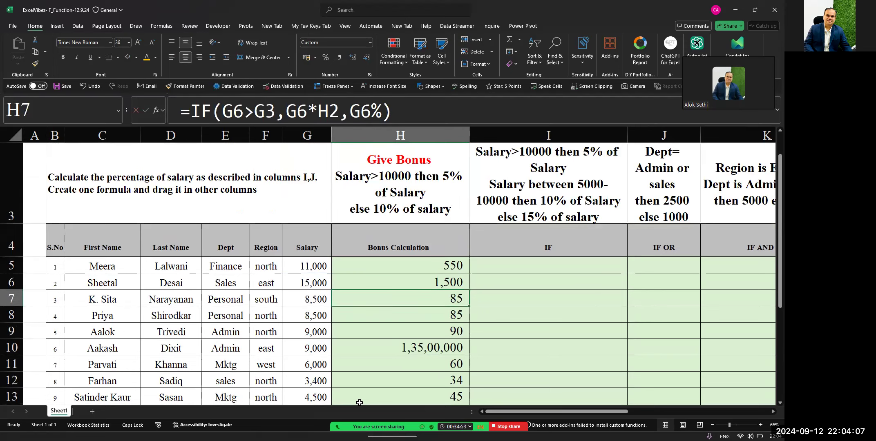
{"action": "key", "text": "F2"}
{"action": "key", "text": "Return"}
{"action": "key", "text": "F2"}
{"action": "key", "text": "Return"}
{"action": "key", "text": "F2"}
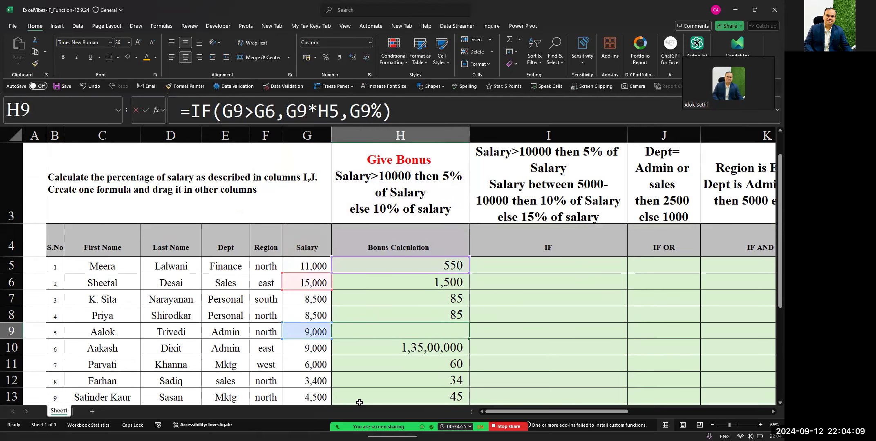
{"action": "key", "text": "Return"}
{"action": "key", "text": "F2"}
{"action": "key", "text": "Return"}
{"action": "key", "text": "F2"}
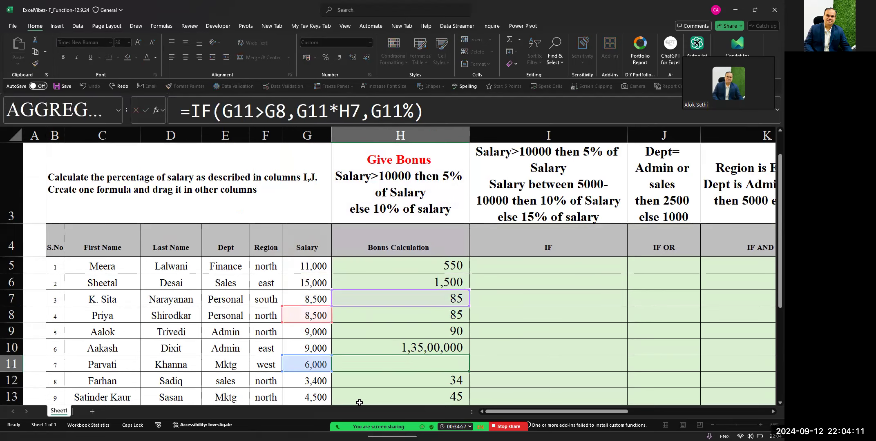
{"action": "key", "text": "Return"}
{"action": "key", "text": "F2"}
{"action": "key", "text": "Escape"}
In the H5 bonus formula, make the threshold reference $G$2 and the first rate reference $H$1 absolute.
{"action": "key", "text": "Up"}
{"action": "key", "text": "Up"}
{"action": "key", "text": "Up"}
{"action": "key", "text": "Up"}
{"action": "key", "text": "Up"}
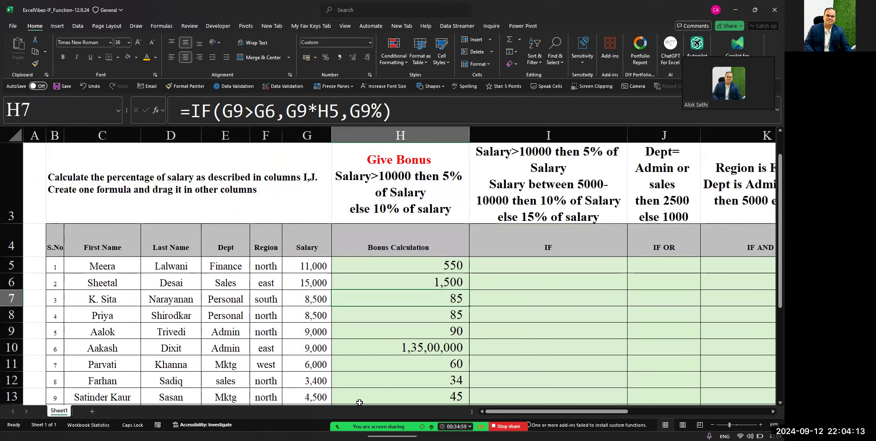
{"action": "key", "text": "Up"}
{"action": "key", "text": "Up"}
{"action": "key", "text": "F2"}
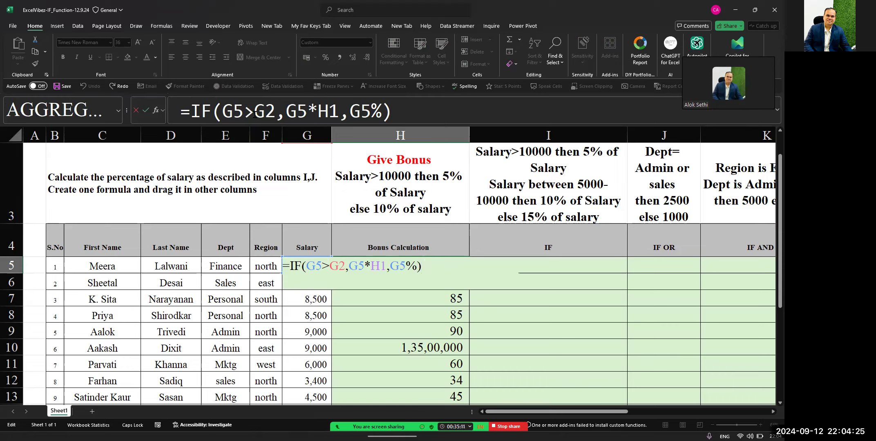
{"action": "left_click_drag", "start_coordinate": [255, 115], "coordinate": [382, 104]}
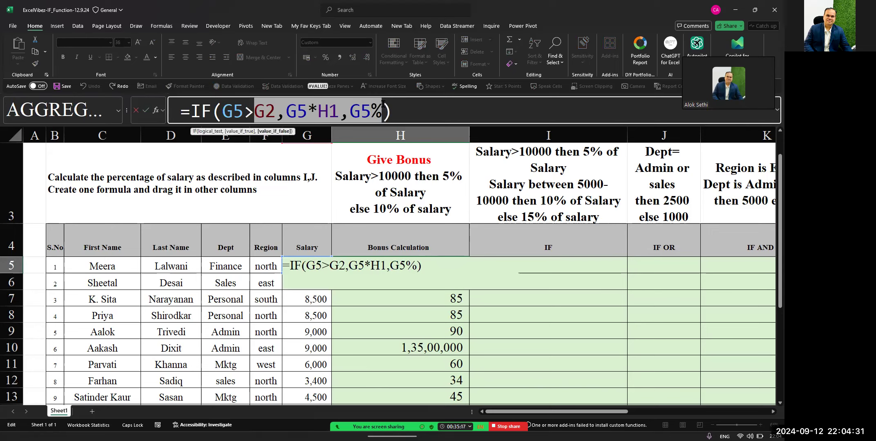
{"action": "left_click_drag", "start_coordinate": [383, 103], "coordinate": [384, 103]}
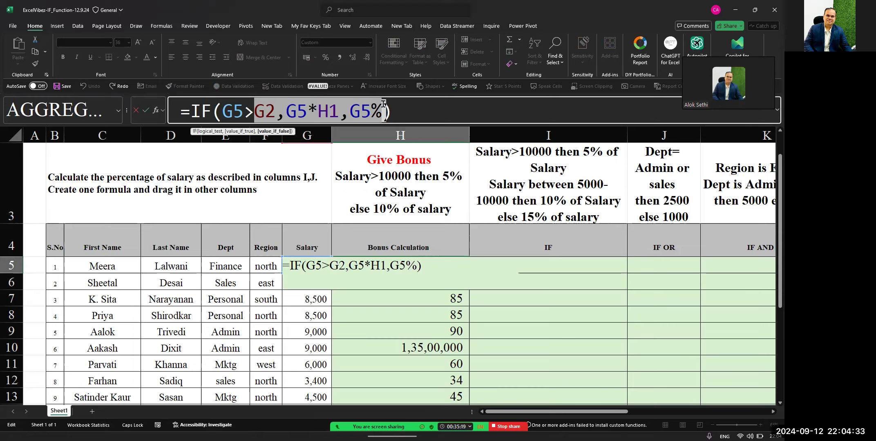
{"action": "left_click", "coordinate": [256, 117]}
{"action": "left_click_drag", "start_coordinate": [256, 116], "coordinate": [277, 116]}
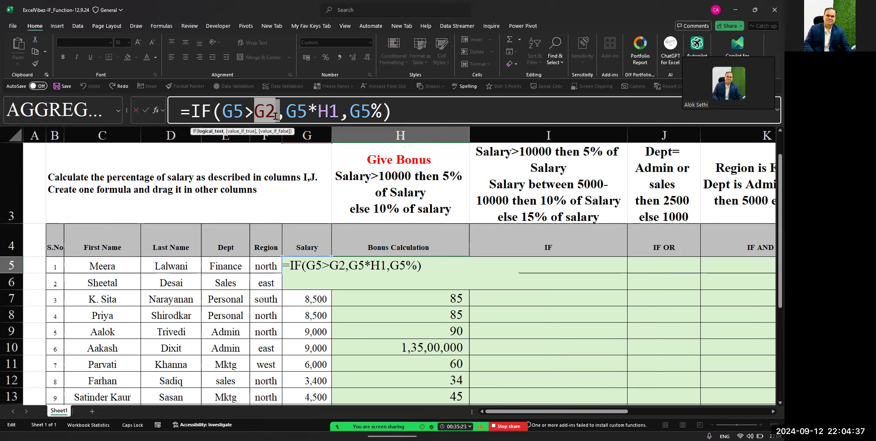
{"action": "key", "text": "F4"}
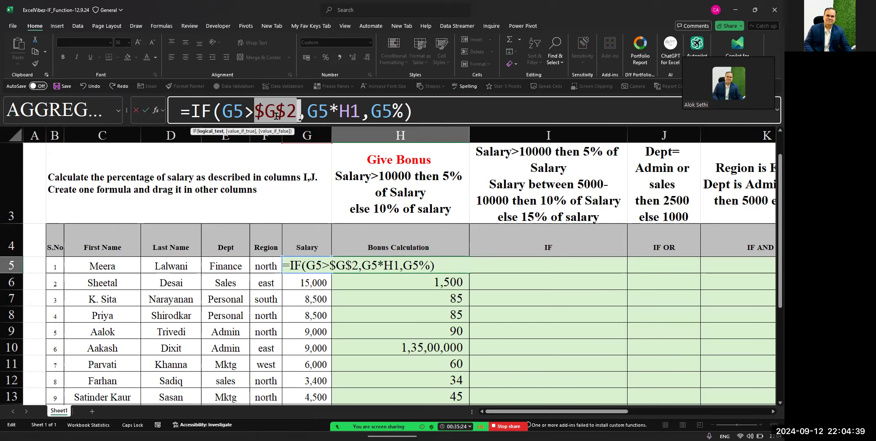
{"action": "double_click", "coordinate": [354, 109]}
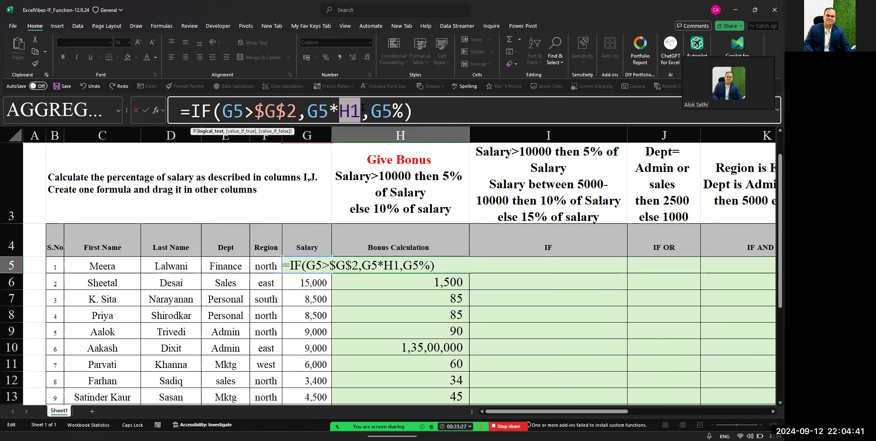
{"action": "key", "text": "F4"}
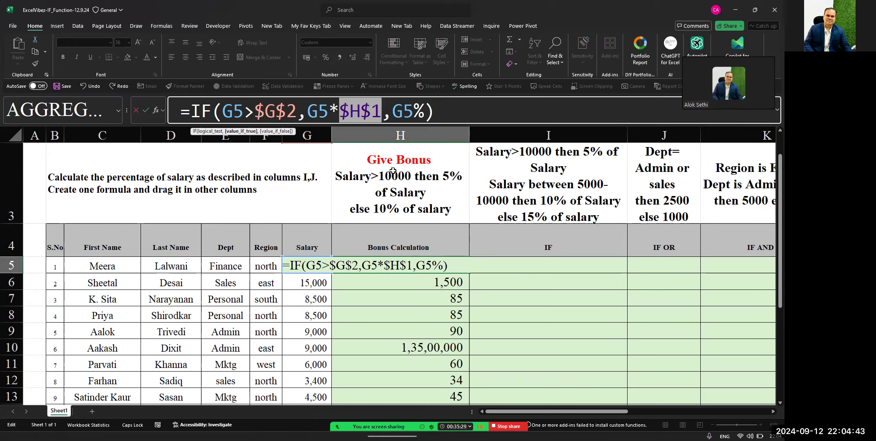
Replace the G5% argument in the H5 formula with G5*$H$2, completing =IF(G5>$G$2,G5*$H$1,G5*$H$2).
{"action": "left_click", "coordinate": [413, 118]}
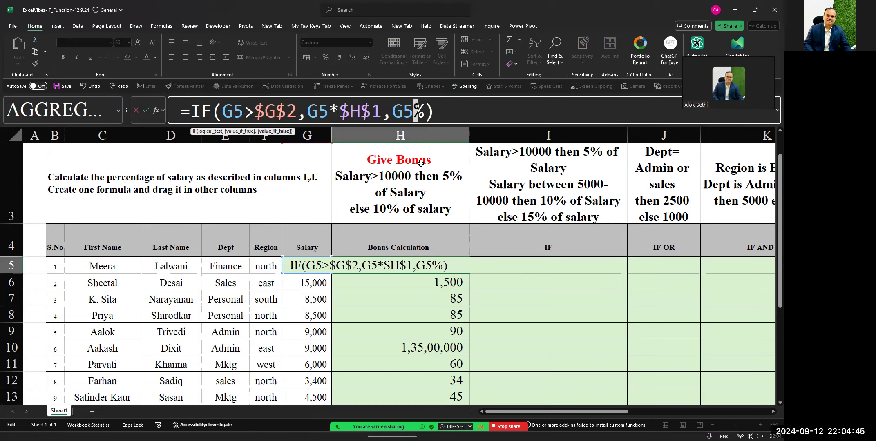
{"action": "type", "text": "*H2"}
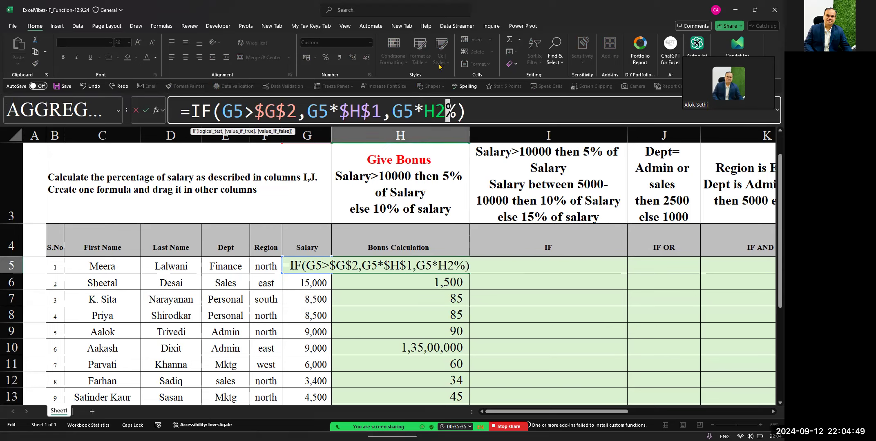
{"action": "left_click_drag", "start_coordinate": [424, 107], "coordinate": [445, 105]}
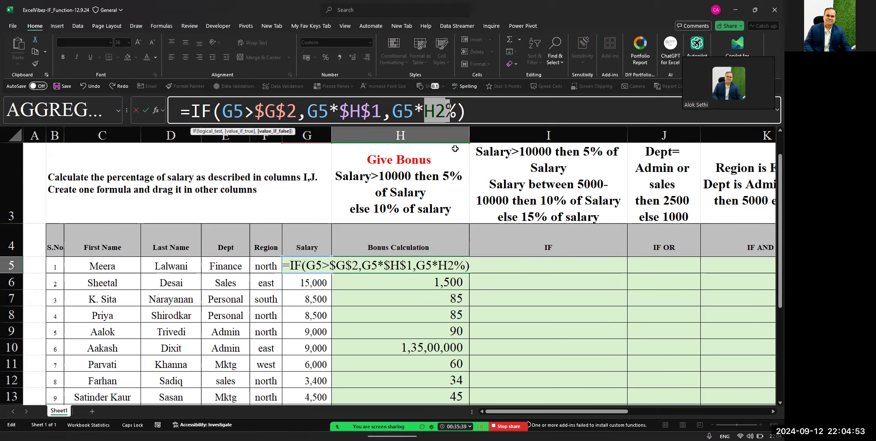
{"action": "key", "text": "F4"}
{"action": "key", "text": "Delete"}
{"action": "key", "text": "Delete"}
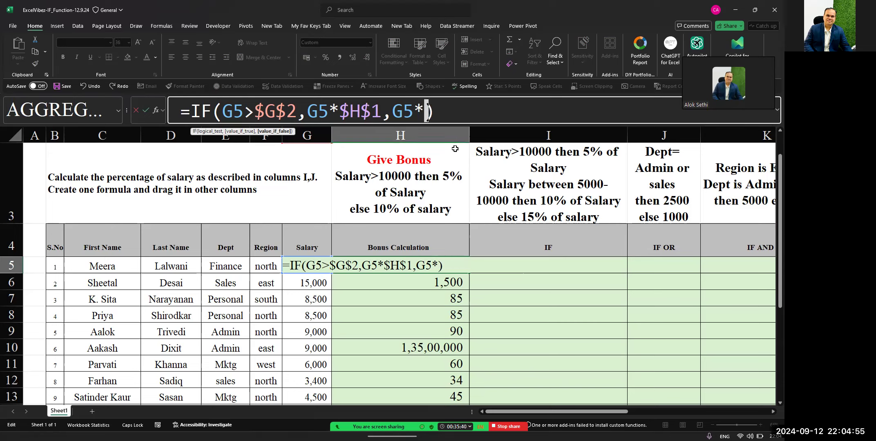
{"action": "type", "text": "H2"}
{"action": "key", "text": "shift+Left"}
{"action": "key", "text": "shift+Left"}
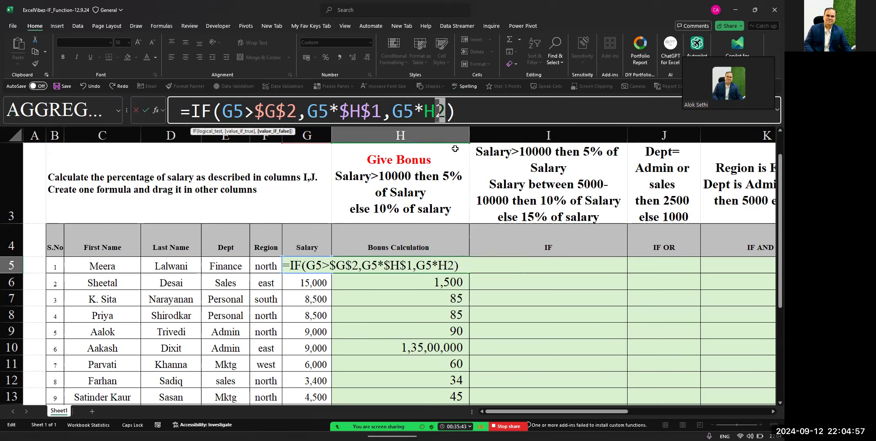
{"action": "key", "text": "F4"}
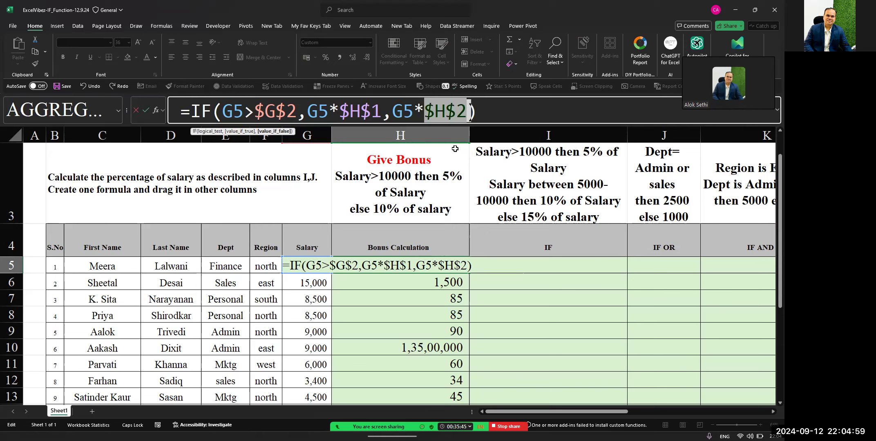
{"action": "key", "text": "Return"}
Fill the corrected bonus formula from H5 down through H14.
{"action": "key", "text": "Up"}
{"action": "key", "text": "shift+Down"}
{"action": "key", "text": "shift+Down"}
{"action": "key", "text": "shift+Down"}
{"action": "key", "text": "shift+Down"}
{"action": "key", "text": "shift+Down"}
{"action": "key", "text": "shift+Down"}
{"action": "key", "text": "shift+Down"}
{"action": "key", "text": "shift+Down"}
{"action": "key", "text": "shift+Down"}
{"action": "key", "text": "shift+Down"}
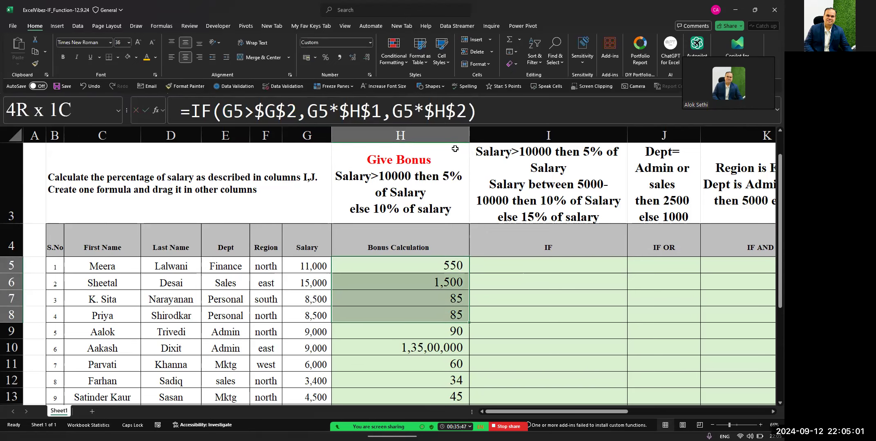
{"action": "key", "text": "shift+Up"}
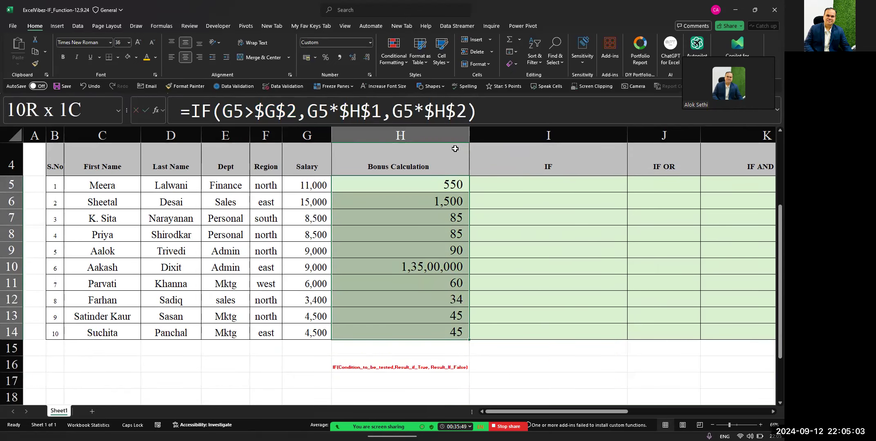
{"action": "key", "text": "ctrl+d"}
Review the recalculated Bonus Calculation column together with the threshold and rate cells, and examine the formula in H10.
{"action": "key", "text": "Up"}
{"action": "key", "text": "Up"}
{"action": "key", "text": "Up"}
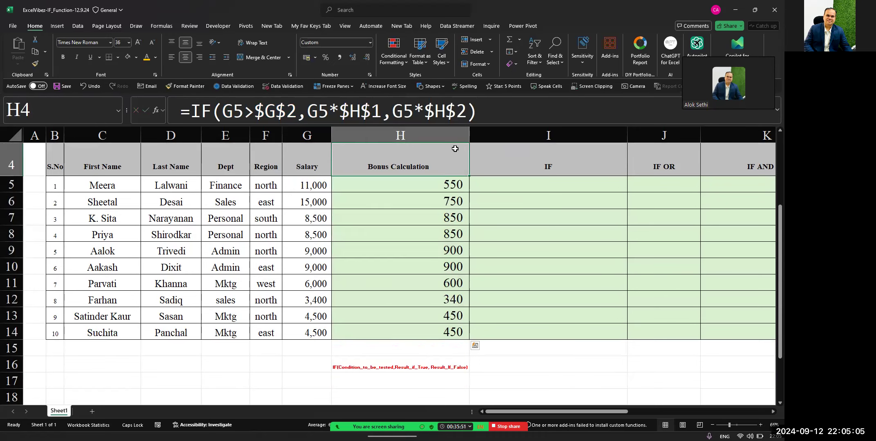
{"action": "key", "text": "Down"}
{"action": "key", "text": "Down"}
{"action": "key", "text": "Down"}
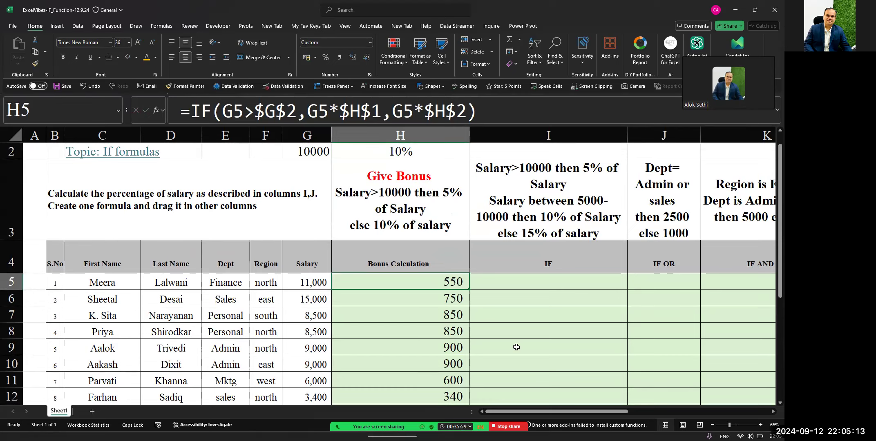
{"action": "scroll", "coordinate": [516, 346], "scroll_direction": "down", "scroll_amount": 2, "text": "ctrl"}
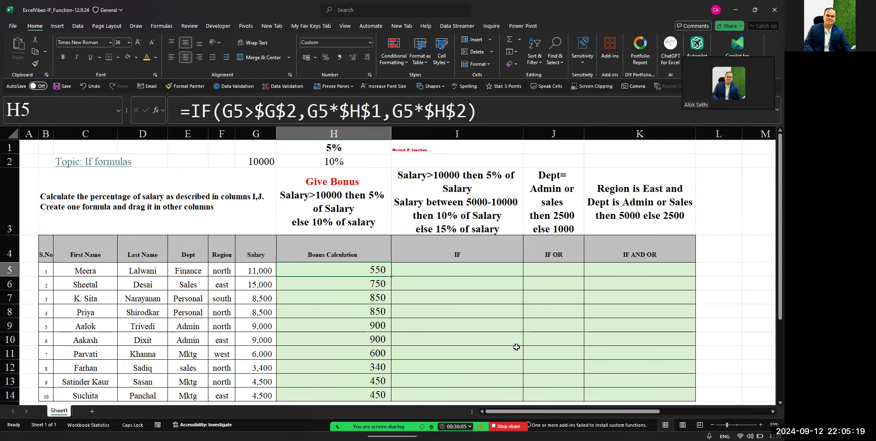
{"action": "key", "text": "Down"}
{"action": "key", "text": "Down"}
{"action": "key", "text": "Down"}
{"action": "key", "text": "Down"}
{"action": "key", "text": "Down"}
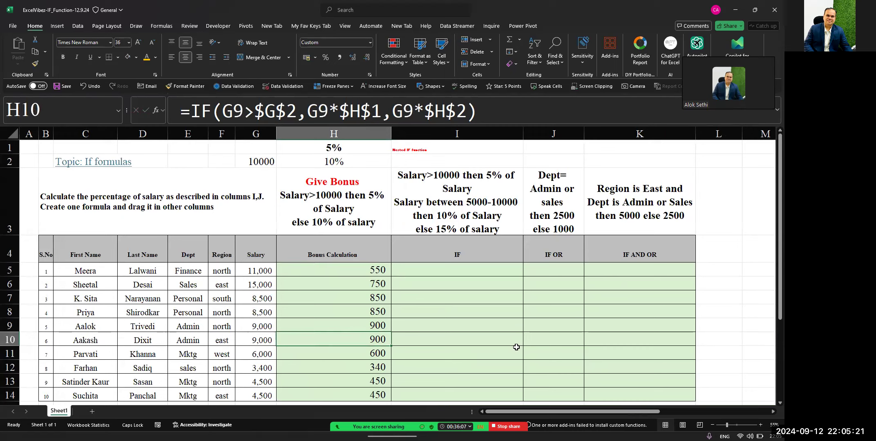
{"action": "key", "text": "F2"}
{"action": "key", "text": "Escape"}
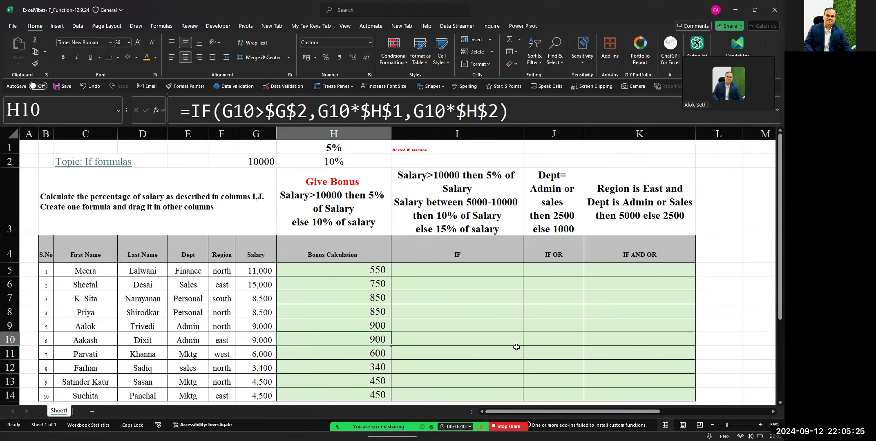
Temporarily widen column H and check the references in the bonus formulas of H10, H8, H7 and H6.
{"action": "left_click_drag", "start_coordinate": [395, 134], "coordinate": [435, 135]}
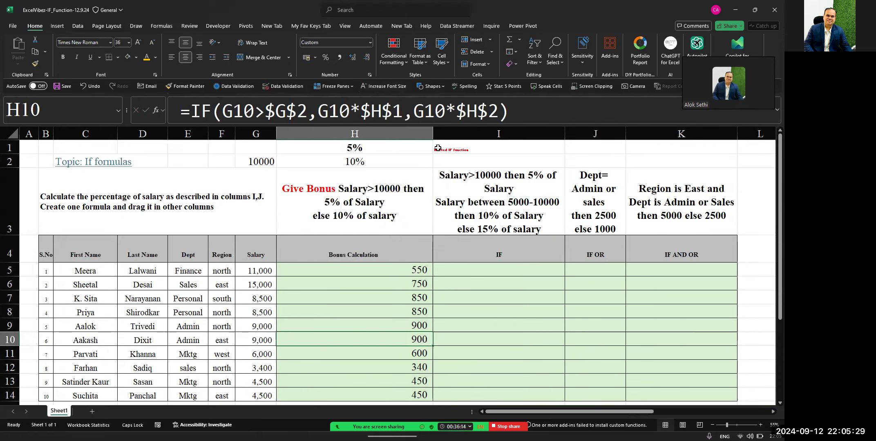
{"action": "key", "text": "F2"}
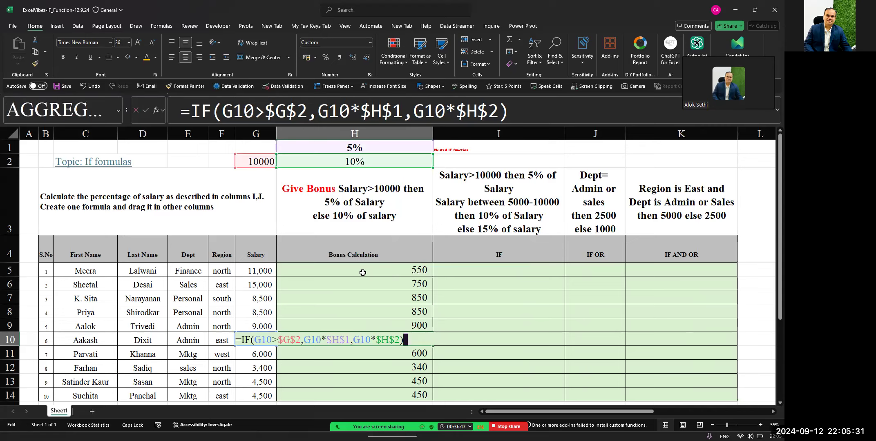
{"action": "key", "text": "Escape"}
{"action": "key", "text": "Up"}
{"action": "key", "text": "Up"}
{"action": "key", "text": "F2"}
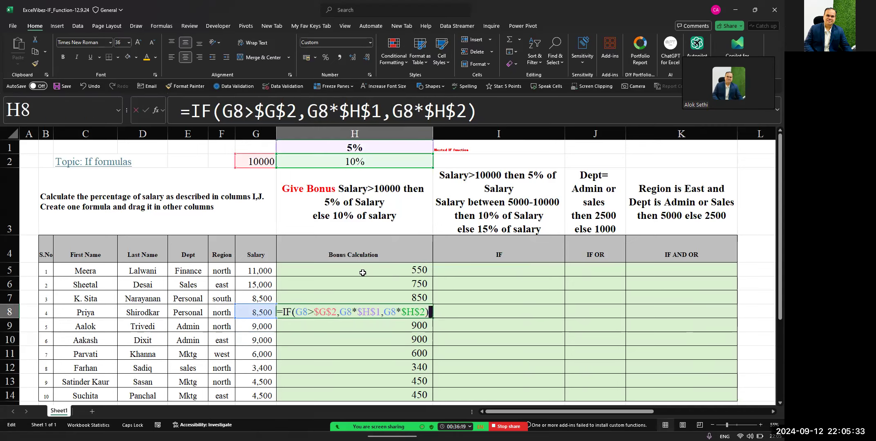
{"action": "key", "text": "Escape"}
{"action": "key", "text": "Up"}
{"action": "key", "text": "F2"}
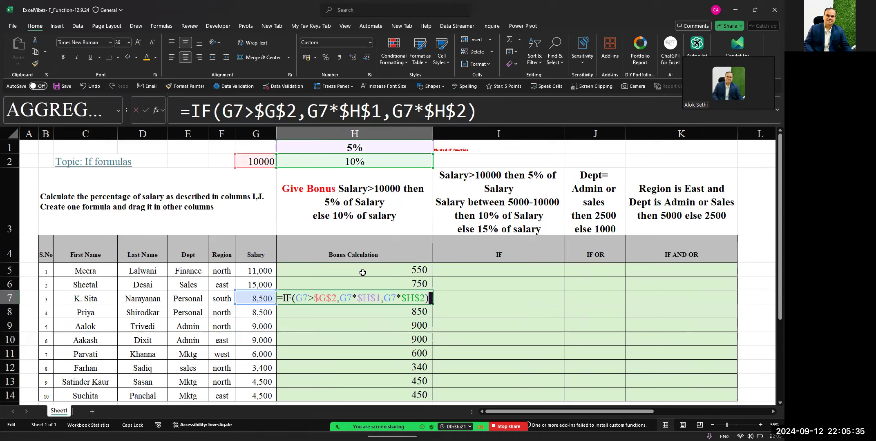
{"action": "key", "text": "Escape"}
{"action": "key", "text": "Up"}
{"action": "key", "text": "F2"}
{"action": "key", "text": "Escape"}
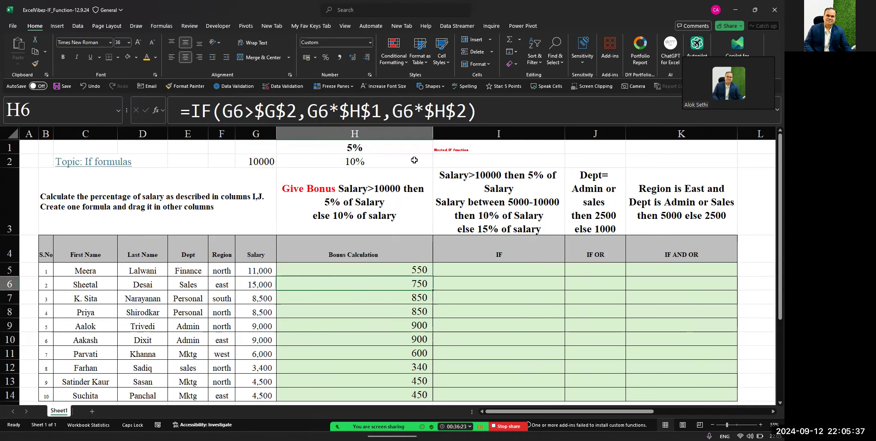
{"action": "left_click_drag", "start_coordinate": [432, 138], "coordinate": [393, 146]}
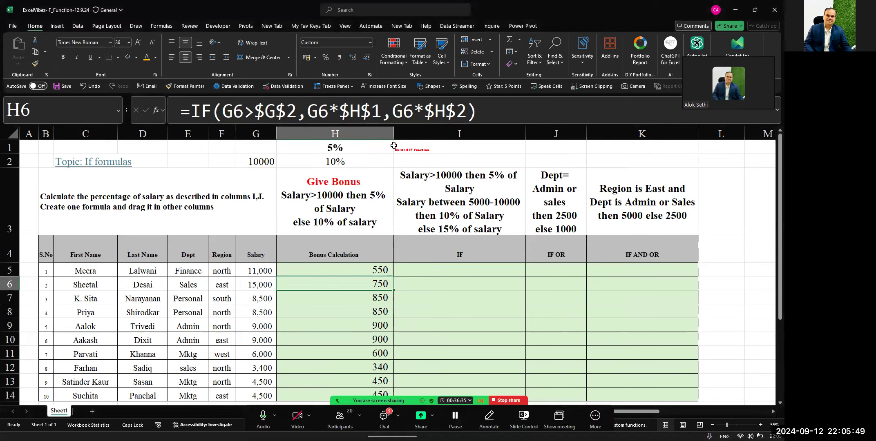
Hide rows 1 and 2, which hold the threshold and rate cells.
{"action": "left_click", "coordinate": [259, 147]}
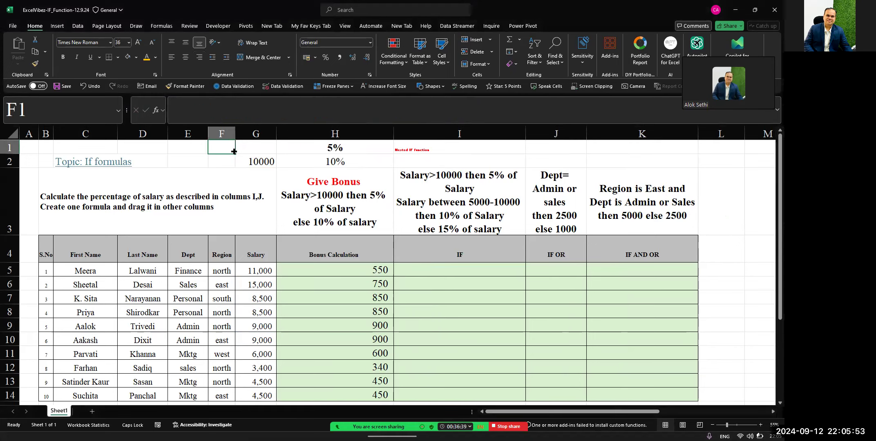
{"action": "left_click", "coordinate": [5, 149]}
{"action": "left_click_drag", "start_coordinate": [5, 151], "coordinate": [5, 158]}
{"action": "key", "text": "ctrl+9"}
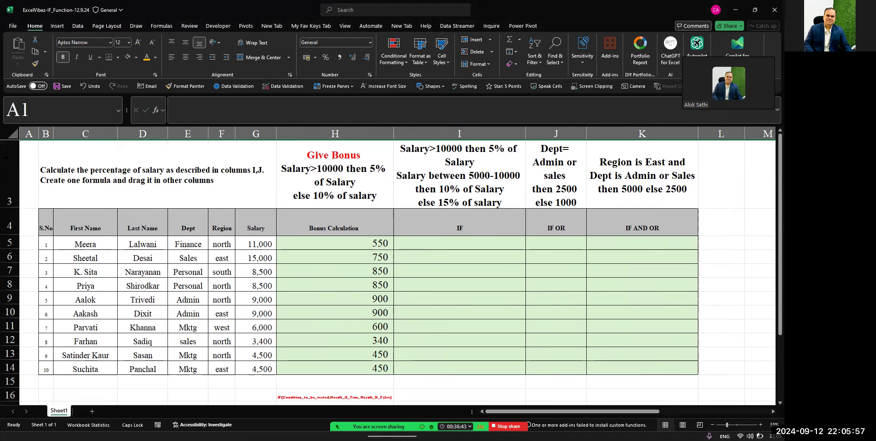
{"action": "left_click", "coordinate": [114, 262]}
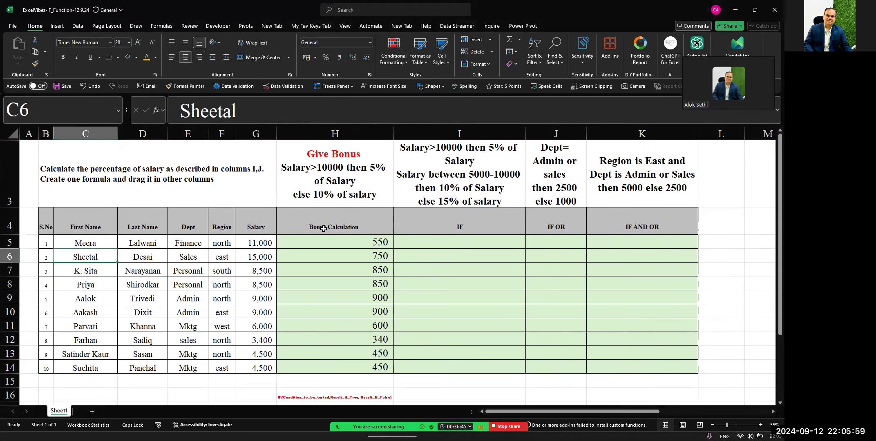
Set the font colour of the criteria row H3:L3 to white to conceal its text.
{"action": "left_click", "coordinate": [324, 227]}
{"action": "left_click", "coordinate": [329, 254]}
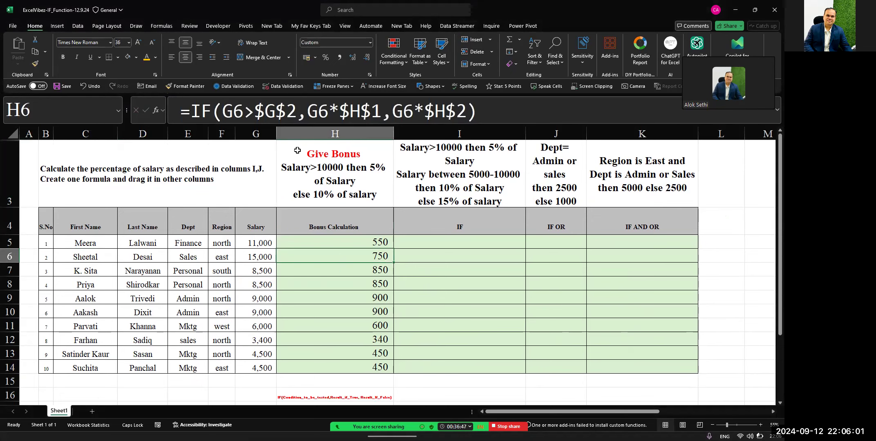
{"action": "left_click_drag", "start_coordinate": [297, 151], "coordinate": [705, 149]}
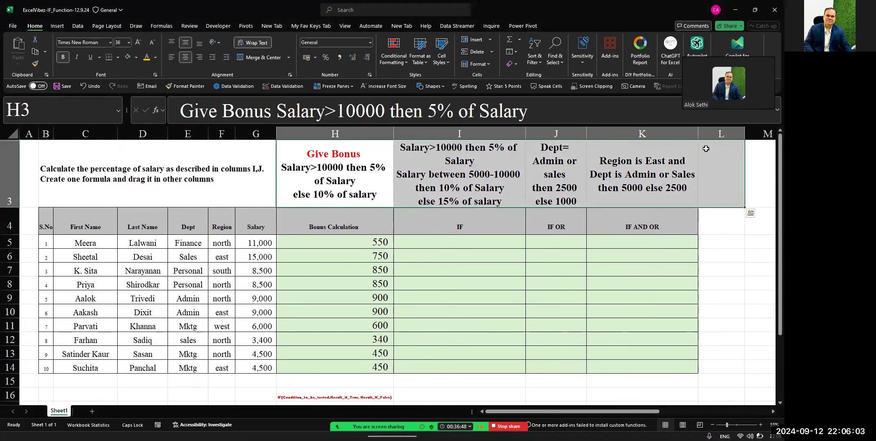
{"action": "left_click", "coordinate": [156, 58]}
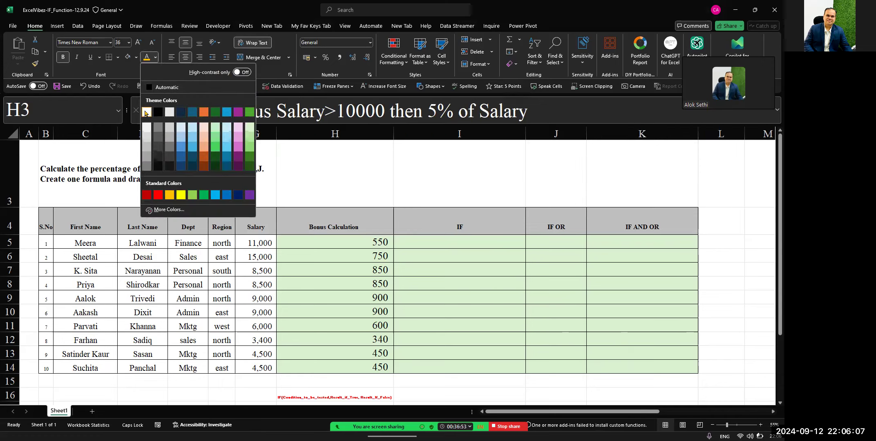
{"action": "left_click", "coordinate": [145, 112]}
{"action": "left_click", "coordinate": [358, 344]}
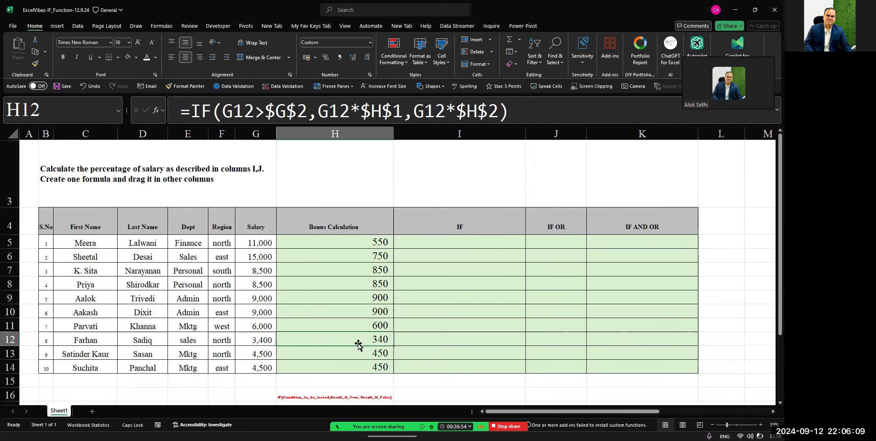
{"action": "left_click", "coordinate": [477, 345]}
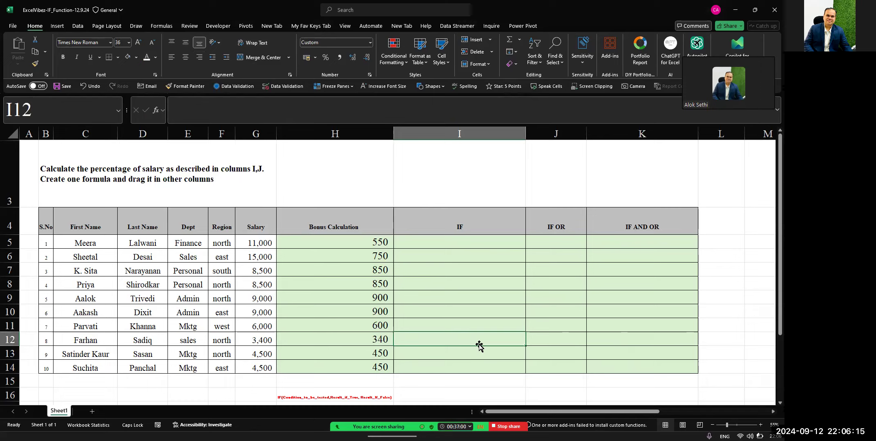
Enter the formula =H5/G5 in L5 to calculate the bonus as a percentage of salary.
{"action": "left_click", "coordinate": [730, 233]}
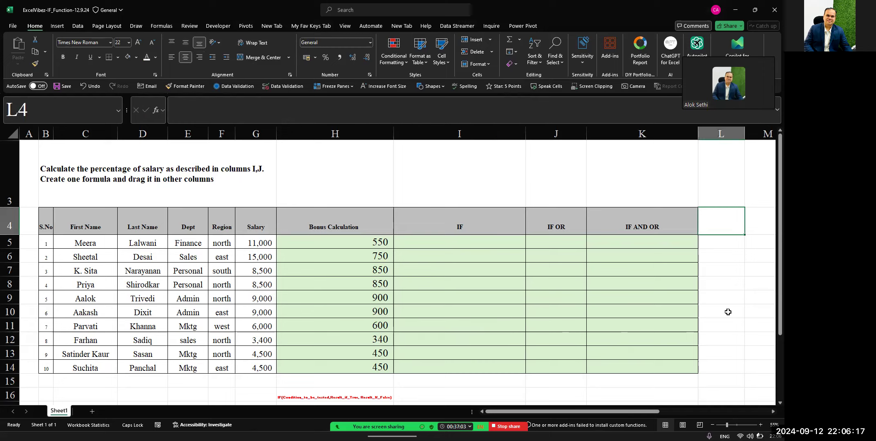
{"action": "key", "text": "Down"}
{"action": "type", "text": "="}
{"action": "key", "text": "Left"}
{"action": "key", "text": "Left"}
{"action": "key", "text": "Left"}
{"action": "key", "text": "Left"}
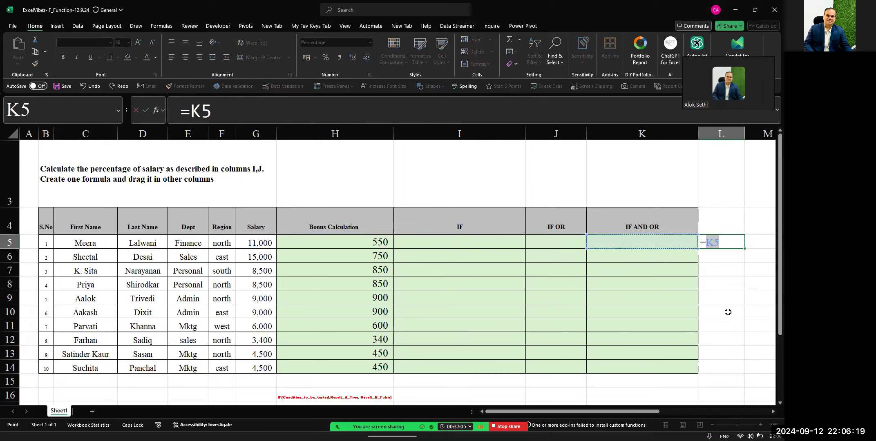
{"action": "type", "text": "/"}
{"action": "key", "text": "Right"}
{"action": "key", "text": "Left"}
{"action": "key", "text": "Left"}
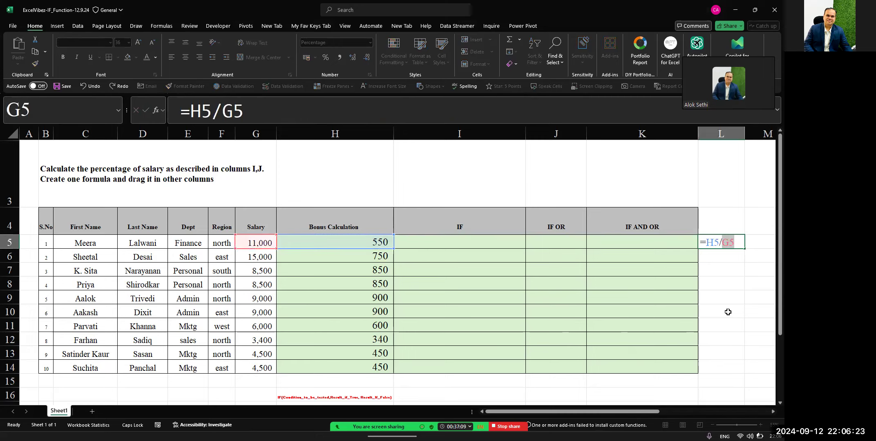
{"action": "key", "text": "Return"}
Fill the bonus percentage formula from L5 down through L14.
{"action": "key", "text": "Up"}
{"action": "key", "text": "shift+Down"}
{"action": "key", "text": "shift+Down"}
{"action": "key", "text": "shift+Down"}
{"action": "key", "text": "shift+Down"}
{"action": "key", "text": "shift+Down"}
{"action": "key", "text": "shift+Down"}
{"action": "key", "text": "shift+Down"}
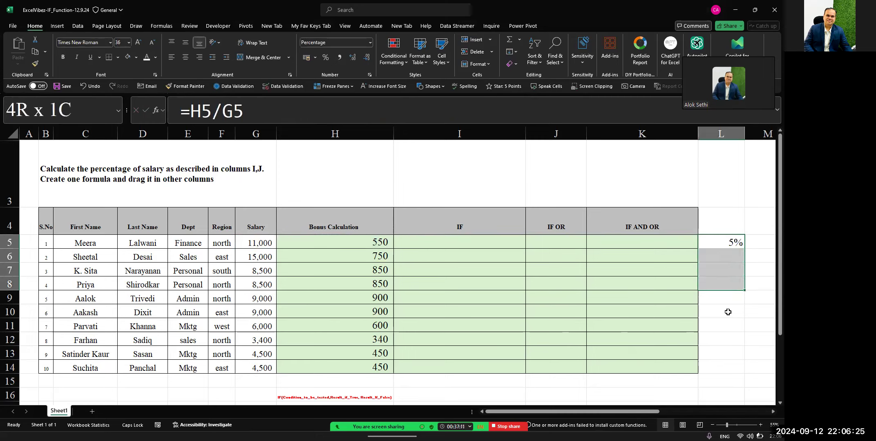
{"action": "key", "text": "shift+Down"}
{"action": "key", "text": "shift+Down"}
{"action": "key", "text": "ctrl+d"}
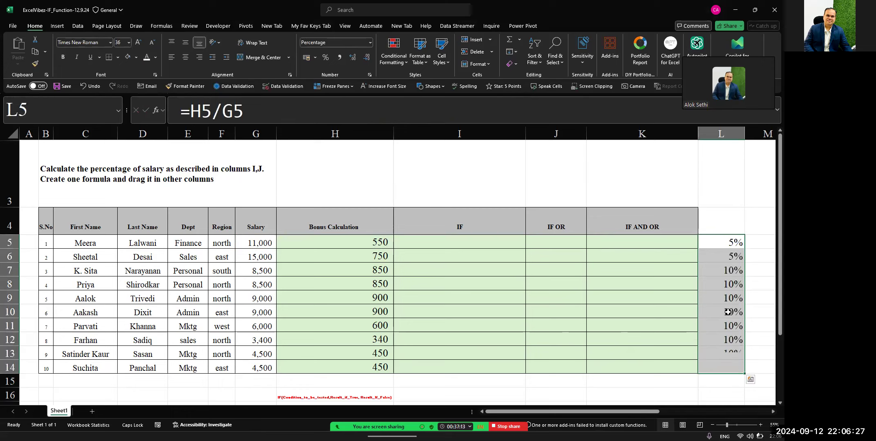
{"action": "left_click", "coordinate": [605, 392]}
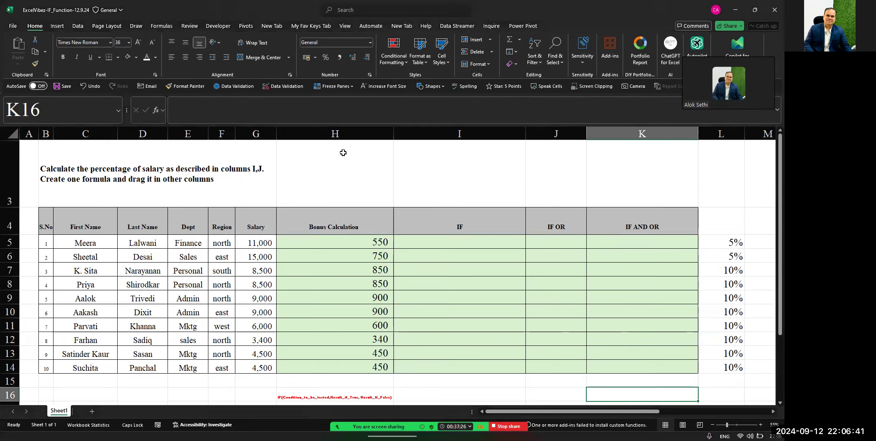
Set the font colour of the criteria text in H3:K3 to black.
{"action": "left_click_drag", "start_coordinate": [341, 152], "coordinate": [661, 170]}
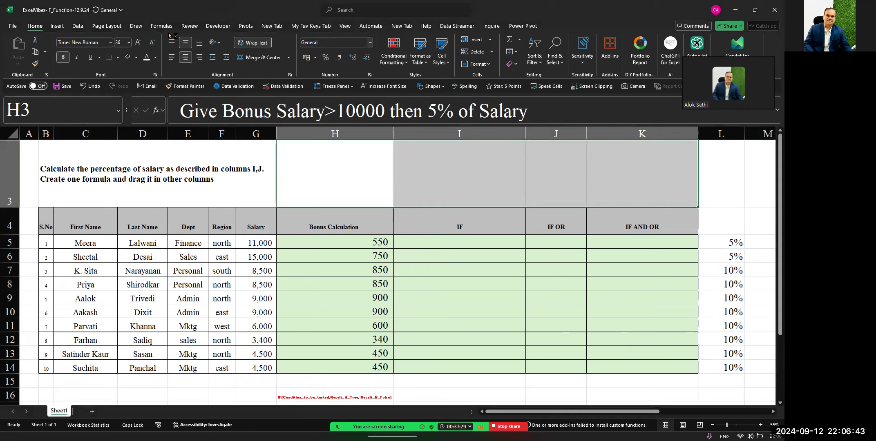
{"action": "left_click", "coordinate": [157, 57]}
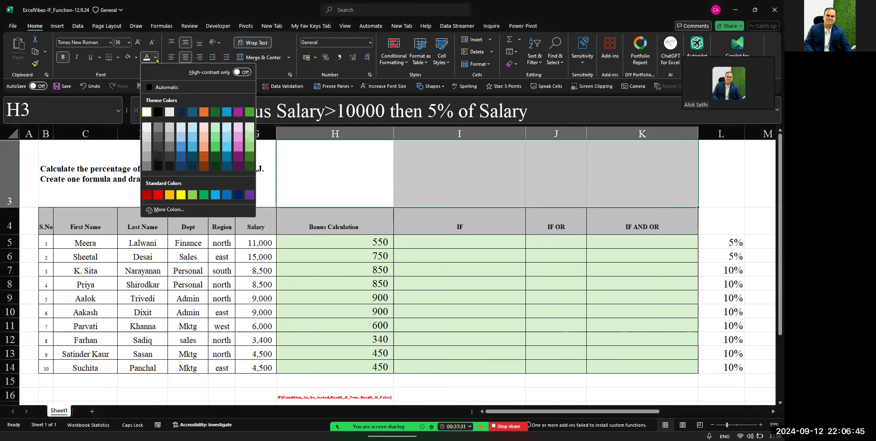
{"action": "left_click", "coordinate": [157, 112]}
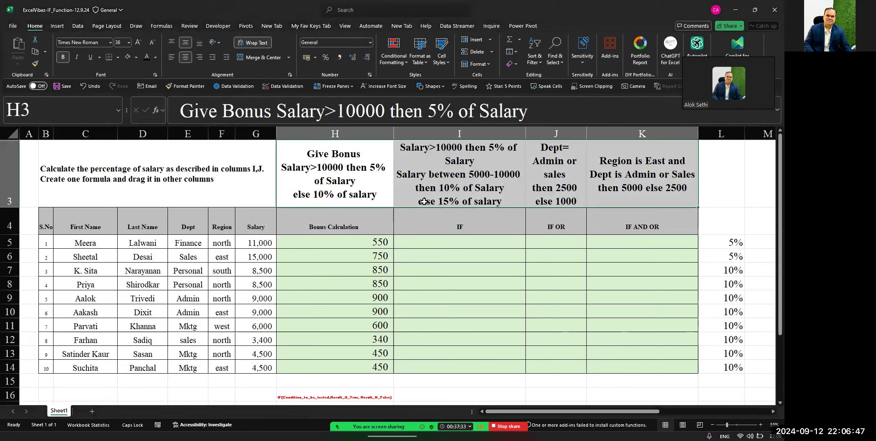
{"action": "left_click", "coordinate": [465, 252]}
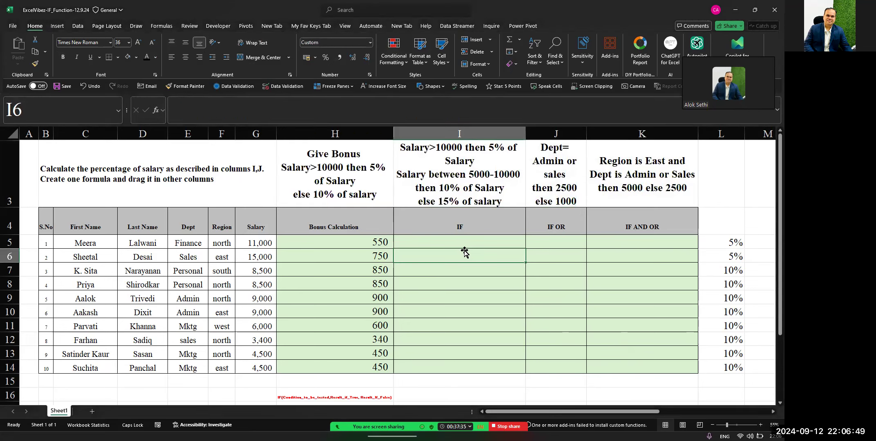
{"action": "left_click", "coordinate": [460, 189]}
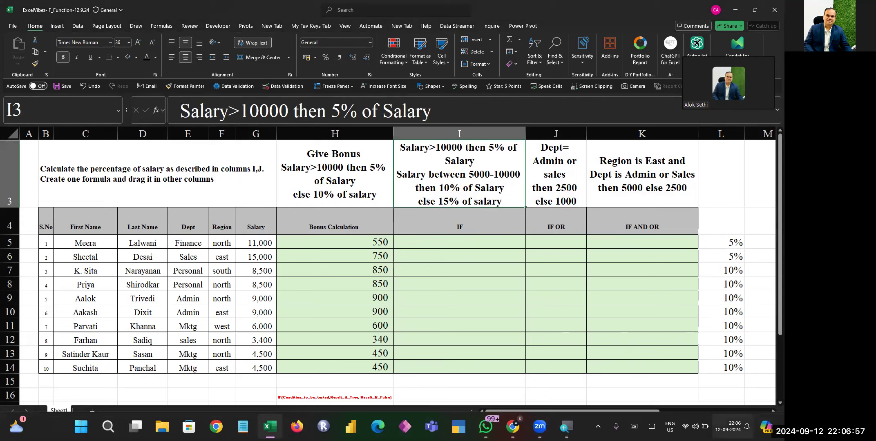
{"action": "left_click", "coordinate": [729, 427]}
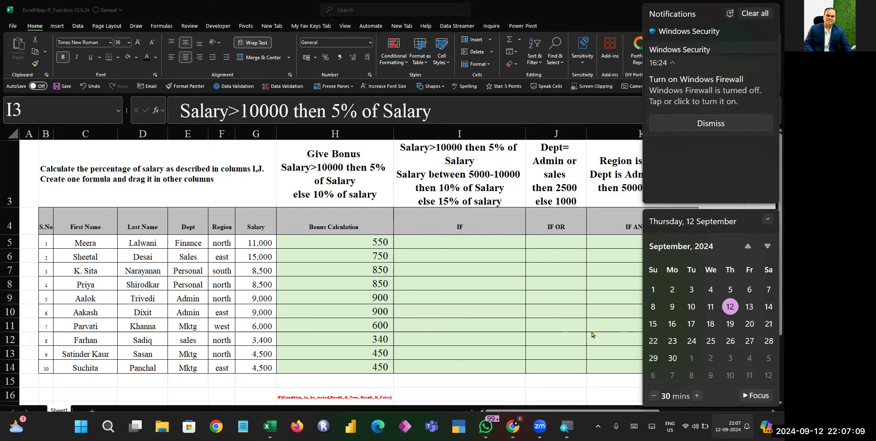
{"action": "left_click", "coordinate": [506, 292]}
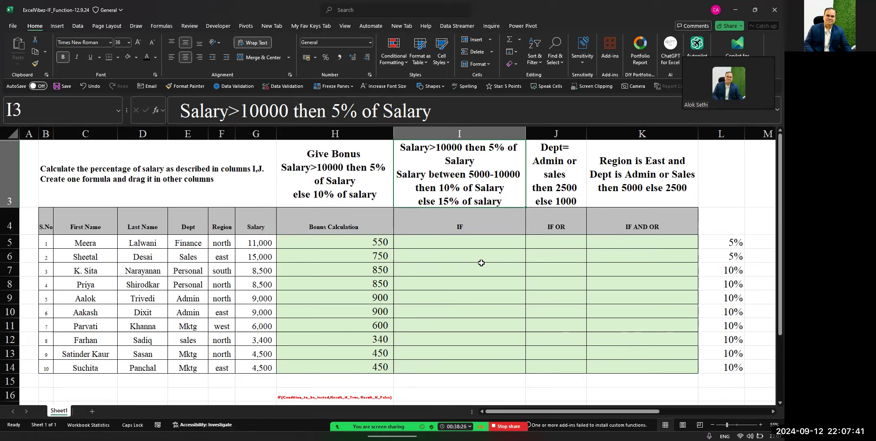
{"action": "left_click", "coordinate": [403, 415]}
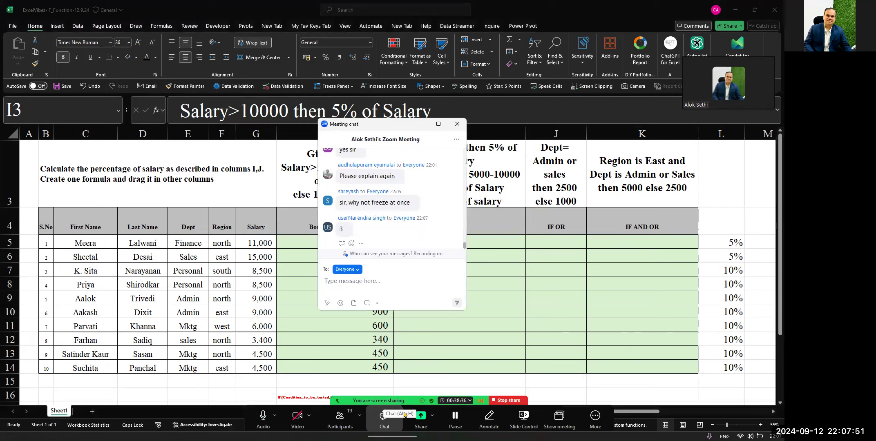
{"action": "left_click", "coordinate": [403, 415]}
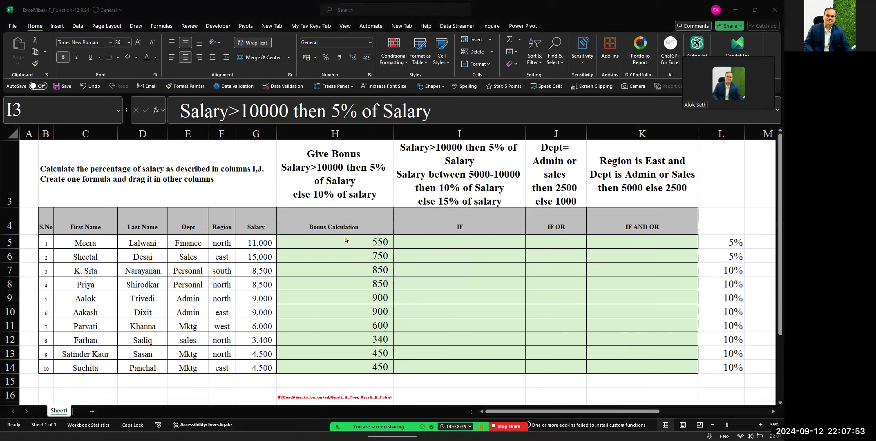
Check the cell references in the bonus formulas one by one from H5 down through H13.
{"action": "left_click", "coordinate": [341, 241]}
{"action": "key", "text": "F2"}
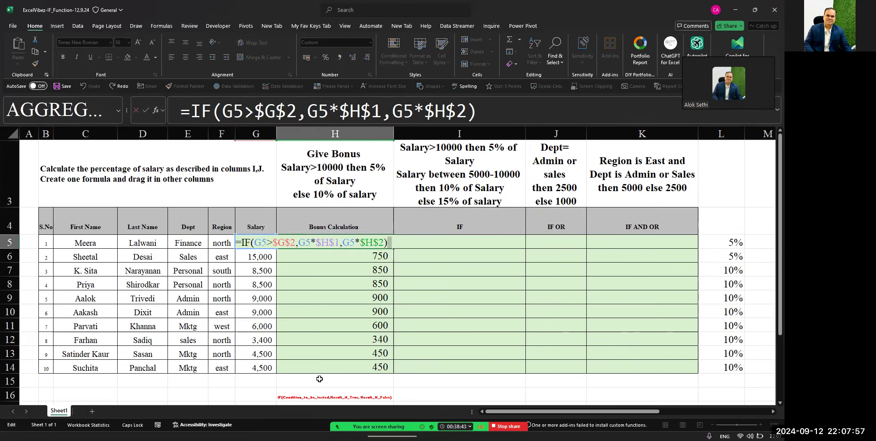
{"action": "key", "text": "Return"}
{"action": "key", "text": "F2"}
{"action": "key", "text": "Return"}
{"action": "key", "text": "F2"}
{"action": "key", "text": "Return"}
{"action": "key", "text": "F2"}
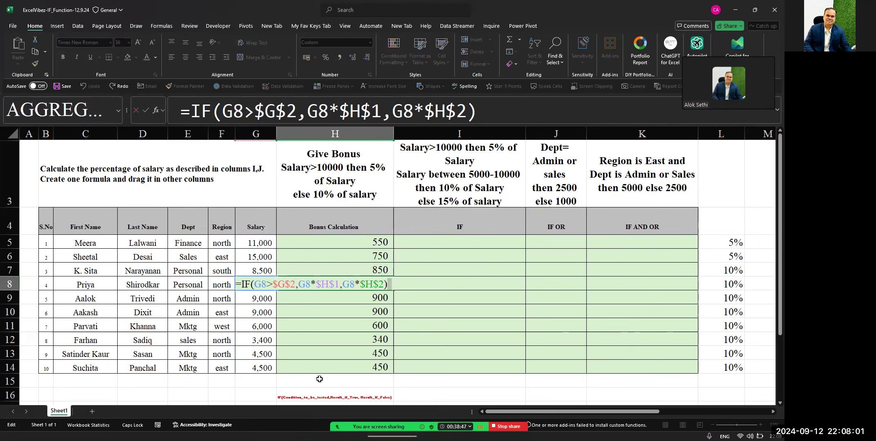
{"action": "key", "text": "Return"}
{"action": "key", "text": "F2"}
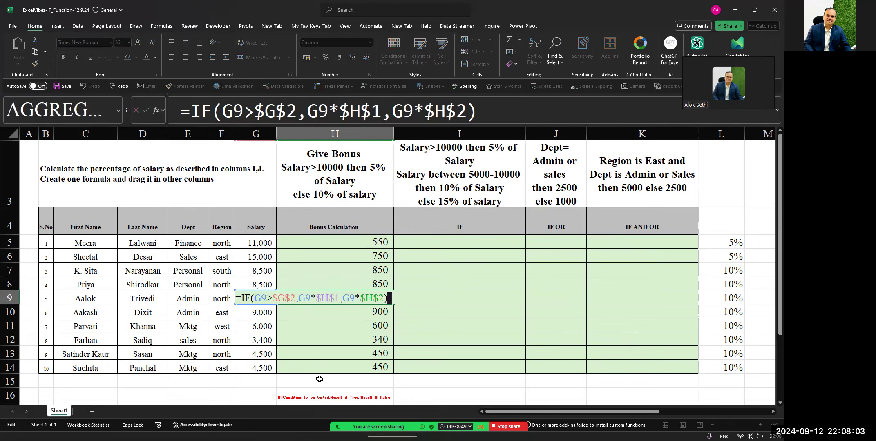
{"action": "key", "text": "Return"}
{"action": "key", "text": "F2"}
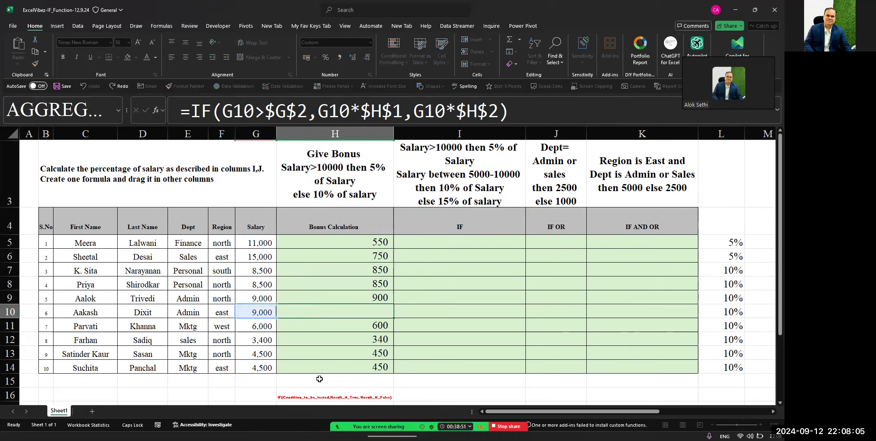
{"action": "key", "text": "Return"}
{"action": "key", "text": "F2"}
{"action": "key", "text": "Return"}
{"action": "key", "text": "F2"}
{"action": "key", "text": "Return"}
{"action": "key", "text": "F2"}
{"action": "key", "text": "Escape"}
Make every reference in the H5 bonus formula absolute, giving =IF($G$5>$G$2,$G$5*$H$1,$G$5*$H$2).
{"action": "key", "text": "Up"}
{"action": "key", "text": "Up"}
{"action": "key", "text": "Up"}
{"action": "key", "text": "Up"}
{"action": "key", "text": "Up"}
{"action": "key", "text": "Up"}
{"action": "key", "text": "Up"}
{"action": "key", "text": "Up"}
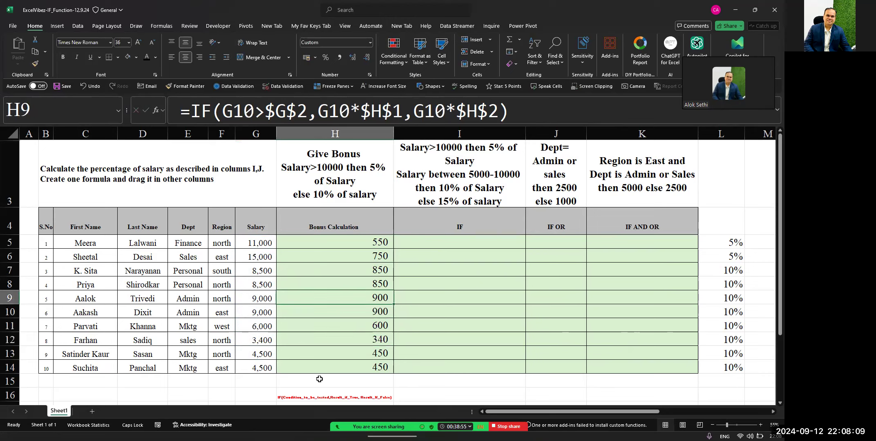
{"action": "key", "text": "F2"}
{"action": "key", "text": "Left"}
{"action": "key", "text": "Left"}
{"action": "key", "text": "Left"}
{"action": "key", "text": "Left"}
{"action": "key", "text": "Left"}
{"action": "key", "text": "Left"}
{"action": "key", "text": "Left"}
{"action": "key", "text": "Left"}
{"action": "key", "text": "Left"}
{"action": "key", "text": "Left"}
{"action": "key", "text": "Left"}
{"action": "key", "text": "Left"}
{"action": "key", "text": "Left"}
{"action": "key", "text": "Left"}
{"action": "key", "text": "Left"}
{"action": "key", "text": "Left"}
{"action": "key", "text": "Left"}
{"action": "key", "text": "Left"}
{"action": "key", "text": "Left"}
{"action": "key", "text": "Left"}
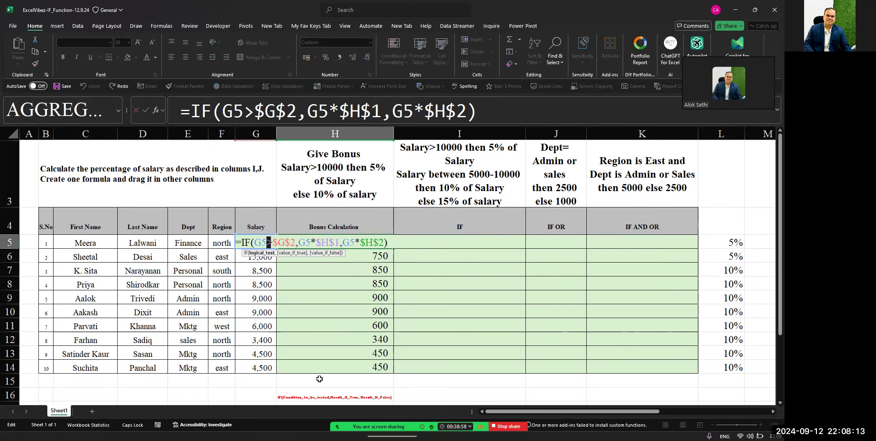
{"action": "key", "text": "Left"}
{"action": "key", "text": "Left"}
{"action": "key", "text": "shift+Right"}
{"action": "key", "text": "shift+Right"}
{"action": "key", "text": "shift+Right"}
{"action": "key", "text": "shift+Right"}
{"action": "key", "text": "shift+Right"}
{"action": "key", "text": "shift+Right"}
{"action": "key", "text": "shift+Right"}
{"action": "key", "text": "shift+Right"}
{"action": "key", "text": "shift+Right"}
{"action": "key", "text": "shift+Right"}
{"action": "key", "text": "shift+Right"}
{"action": "key", "text": "shift+Right"}
{"action": "key", "text": "shift+Right"}
{"action": "key", "text": "shift+Right"}
{"action": "key", "text": "shift+Right"}
{"action": "key", "text": "shift+Right"}
{"action": "key", "text": "shift+Right"}
{"action": "key", "text": "shift+Right"}
{"action": "key", "text": "shift+Right"}
{"action": "key", "text": "shift+Right"}
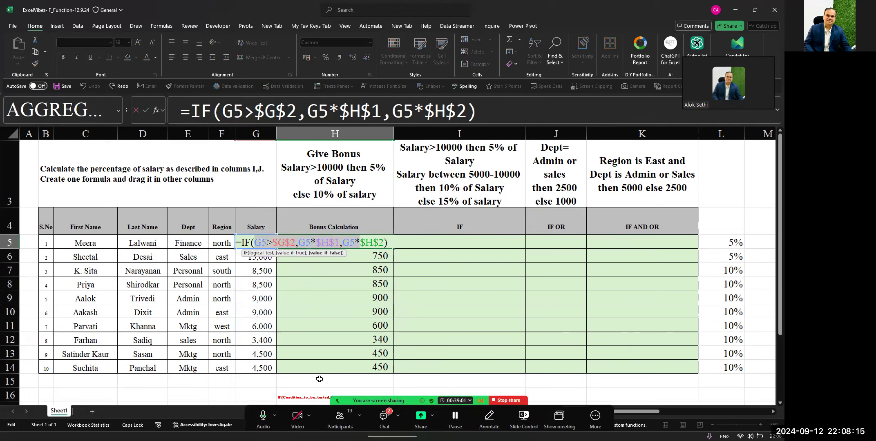
{"action": "key", "text": "shift+Right"}
{"action": "key", "text": "F4"}
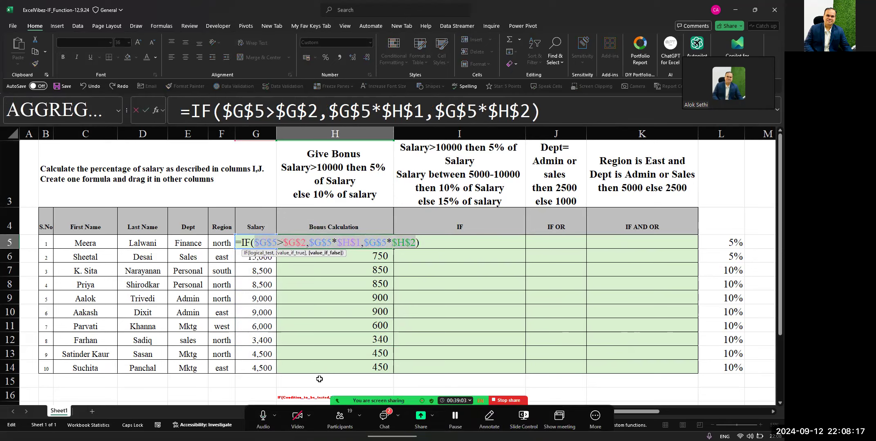
{"action": "key", "text": "Return"}
Fill the fully absolute bonus formula from H5 down through H14.
{"action": "key", "text": "Up"}
{"action": "key", "text": "shift+Down"}
{"action": "key", "text": "shift+Down"}
{"action": "key", "text": "shift+Down"}
{"action": "key", "text": "shift+Down"}
{"action": "key", "text": "shift+Down"}
{"action": "key", "text": "shift+Down"}
{"action": "key", "text": "shift+Down"}
{"action": "key", "text": "shift+Down"}
{"action": "key", "text": "shift+Down"}
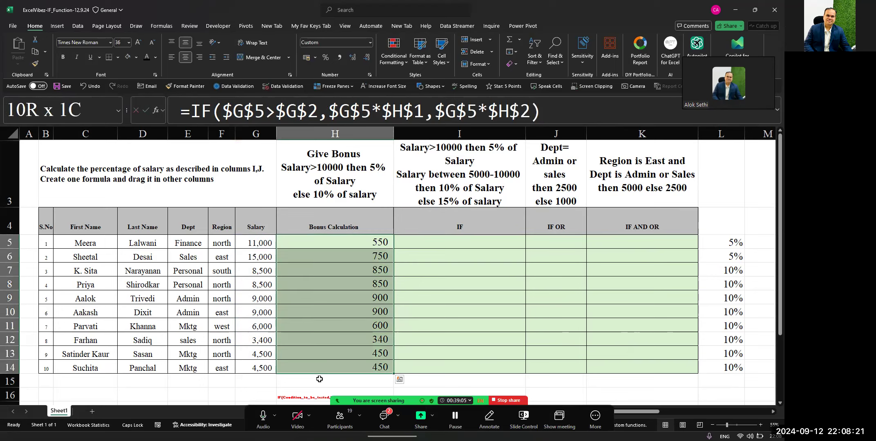
{"action": "key", "text": "ctrl+d"}
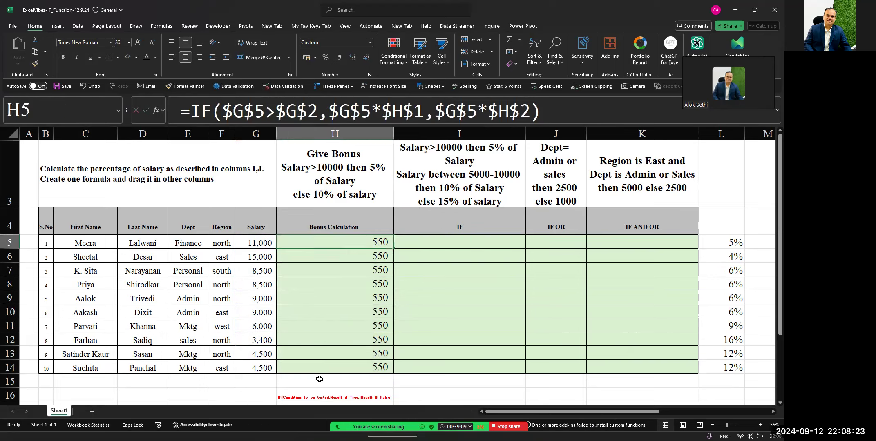
Review the formula and bonus amount in each cell from H6 down through H14.
{"action": "key", "text": "Down"}
{"action": "key", "text": "Down"}
{"action": "key", "text": "Down"}
{"action": "key", "text": "Down"}
{"action": "key", "text": "Down"}
{"action": "key", "text": "Down"}
{"action": "key", "text": "Down"}
{"action": "key", "text": "Down"}
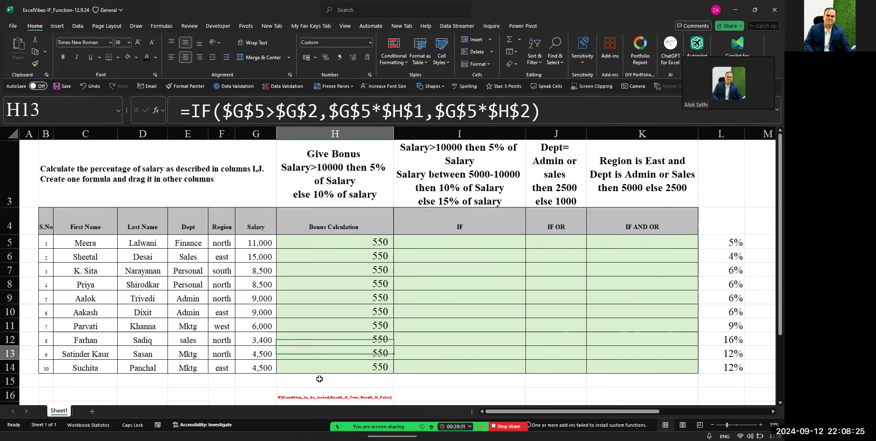
{"action": "key", "text": "Down"}
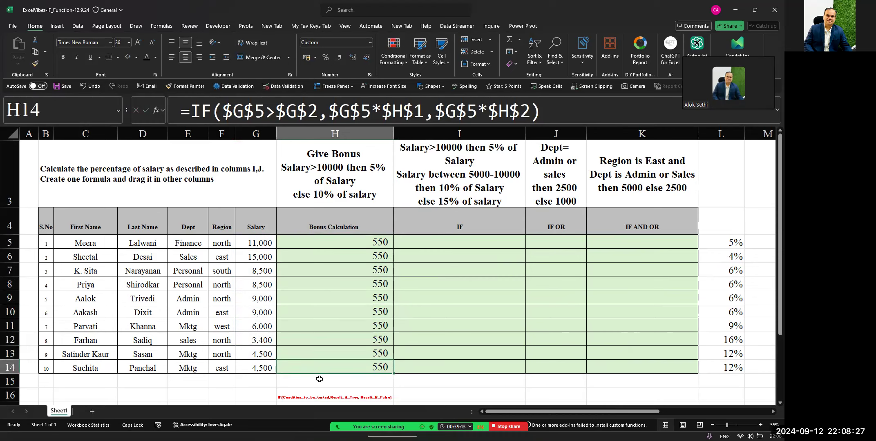
Return to H6 and trace which salary cell its formula and the bonus formulas further down column H reference.
{"action": "key", "text": "Up"}
{"action": "key", "text": "Up"}
{"action": "key", "text": "Up"}
{"action": "key", "text": "Up"}
{"action": "key", "text": "Up"}
{"action": "key", "text": "Up"}
{"action": "key", "text": "Up"}
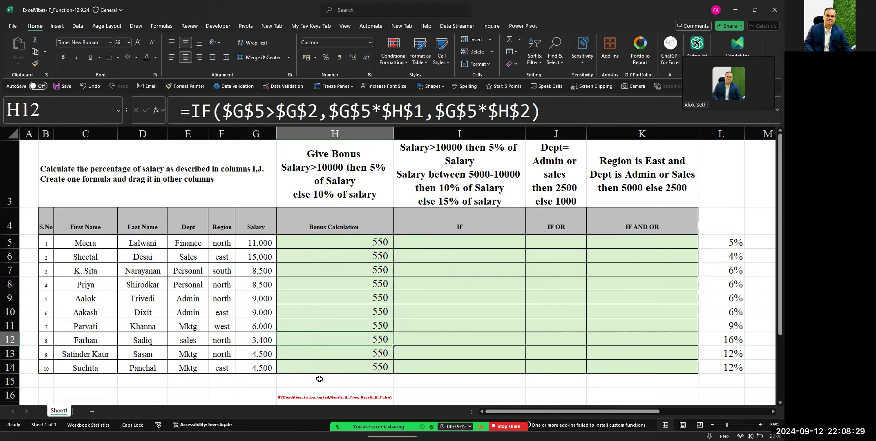
{"action": "key", "text": "Up"}
{"action": "key", "text": "Up"}
{"action": "key", "text": "F2"}
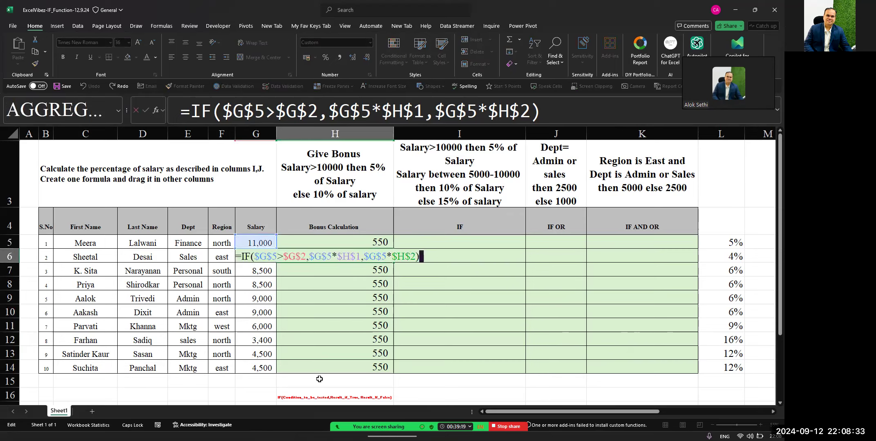
{"action": "key", "text": "Return"}
{"action": "key", "text": "Down"}
{"action": "key", "text": "Down"}
{"action": "key", "text": "F2"}
{"action": "key", "text": "Escape"}
{"action": "key", "text": "Down"}
{"action": "key", "text": "F2"}
{"action": "key", "text": "Escape"}
{"action": "key", "text": "Down"}
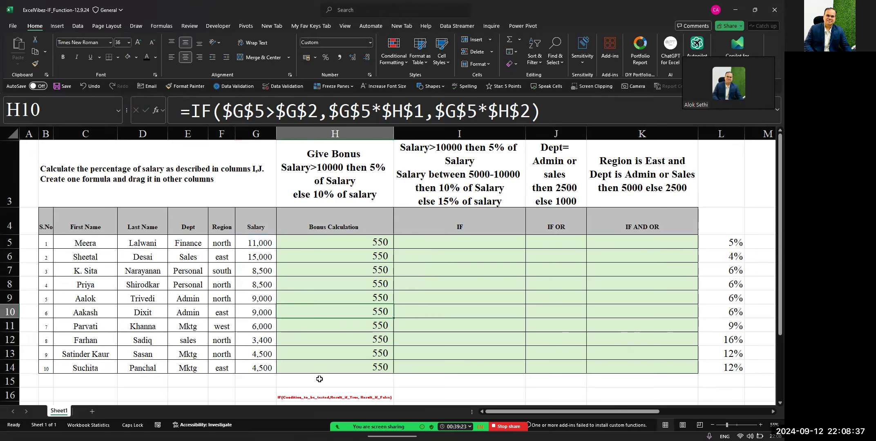
Inspect the bonus formulas from H11 down through H14 to trace which salary cell each one references.
{"action": "key", "text": "Down"}
{"action": "key", "text": "F2"}
{"action": "key", "text": "Escape"}
{"action": "key", "text": "Down"}
{"action": "key", "text": "F2"}
{"action": "key", "text": "Escape"}
{"action": "key", "text": "Down"}
{"action": "key", "text": "F2"}
{"action": "key", "text": "Escape"}
{"action": "key", "text": "Down"}
{"action": "key", "text": "F2"}
{"action": "key", "text": "Escape"}
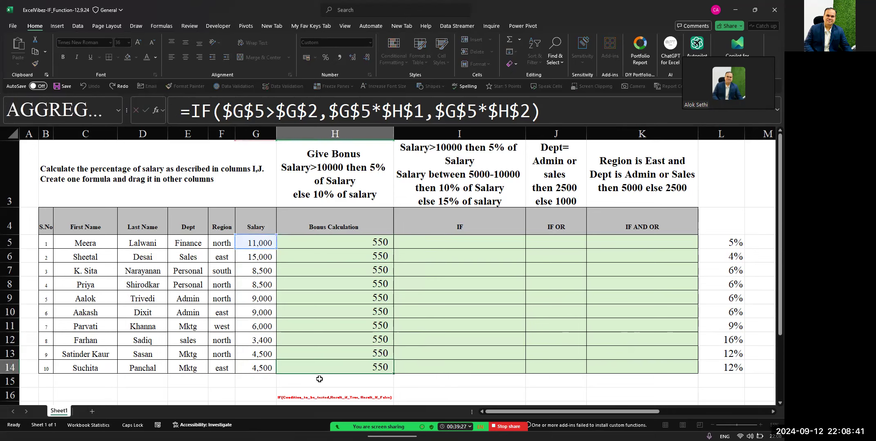
Go back up column H from H12 to H5 and trace the cell references in each bonus formula.
{"action": "key", "text": "Up"}
{"action": "key", "text": "Up"}
{"action": "key", "text": "F2"}
{"action": "key", "text": "Escape"}
{"action": "key", "text": "Up"}
{"action": "key", "text": "F2"}
{"action": "key", "text": "Escape"}
{"action": "key", "text": "Up"}
{"action": "key", "text": "F2"}
{"action": "key", "text": "Escape"}
{"action": "key", "text": "Up"}
{"action": "key", "text": "F2"}
{"action": "key", "text": "Escape"}
{"action": "key", "text": "Up"}
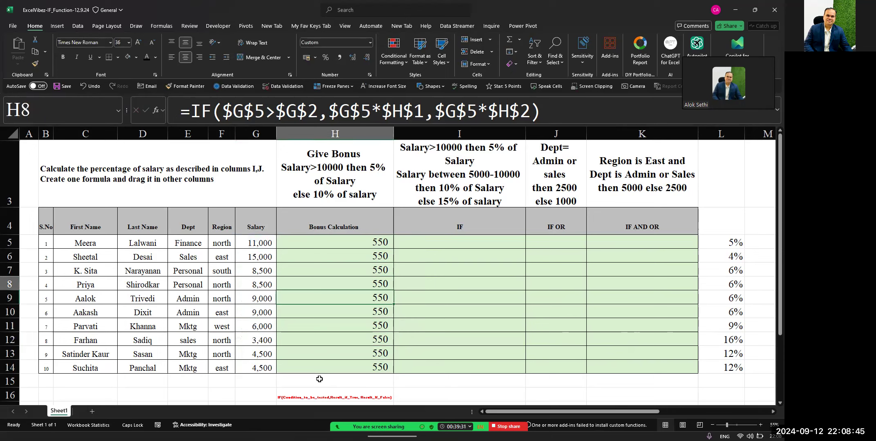
{"action": "key", "text": "F2"}
{"action": "key", "text": "Escape"}
{"action": "key", "text": "Up"}
{"action": "key", "text": "F2"}
{"action": "key", "text": "Escape"}
{"action": "key", "text": "Up"}
{"action": "key", "text": "F2"}
{"action": "key", "text": "Escape"}
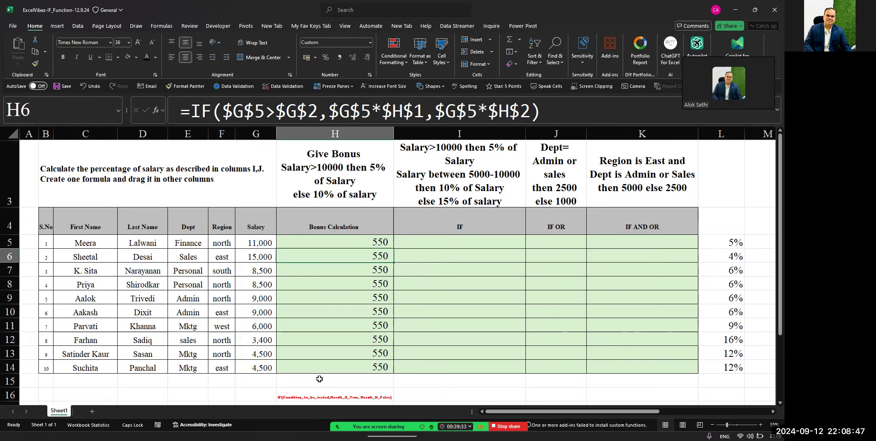
{"action": "key", "text": "Up"}
{"action": "key", "text": "F2"}
{"action": "key", "text": "Escape"}
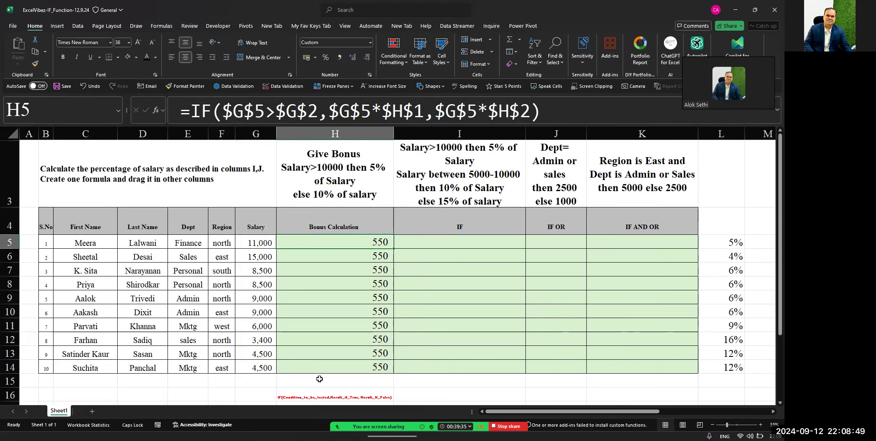
Select the bonus results from H5 through H14 to compare the amounts produced by the fully absolute formula.
{"action": "key", "text": "shift+Down"}
{"action": "key", "text": "shift+Down"}
{"action": "key", "text": "shift+Down"}
{"action": "key", "text": "shift+Down"}
{"action": "key", "text": "shift+Down"}
{"action": "key", "text": "shift+Down"}
{"action": "key", "text": "shift+Down"}
{"action": "key", "text": "shift+Down"}
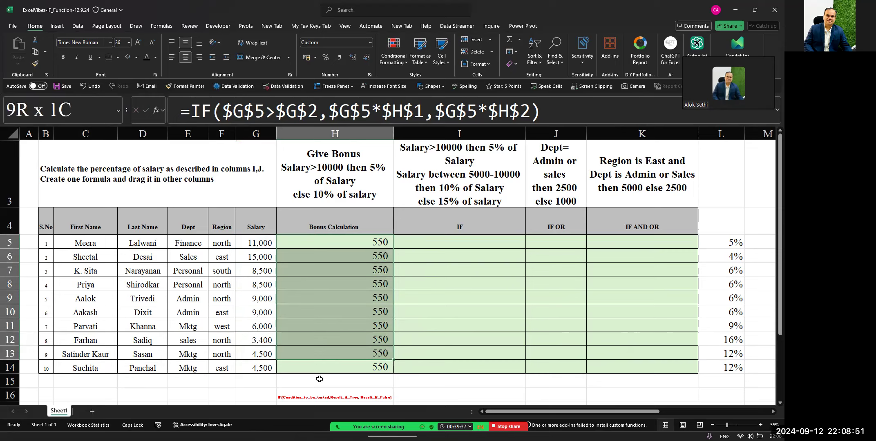
{"action": "key", "text": "shift+Down"}
Undo the fill of the fully absolute bonus formula and the edit that froze every reference in H5.
{"action": "key", "text": "ctrl+z"}
{"action": "key", "text": "ctrl+z"}
Step through the bonus formulas from H6 down through H10 and check how the salary reference changes by row.
{"action": "key", "text": "Down"}
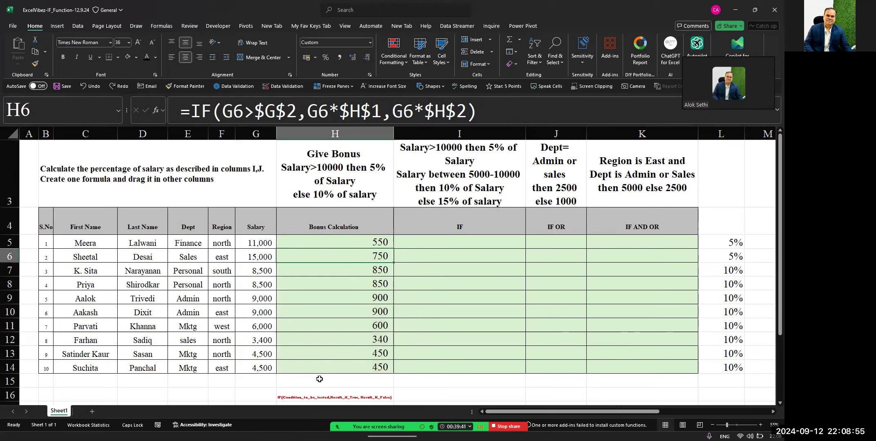
{"action": "key", "text": "F2"}
{"action": "key", "text": "Return"}
{"action": "key", "text": "F2"}
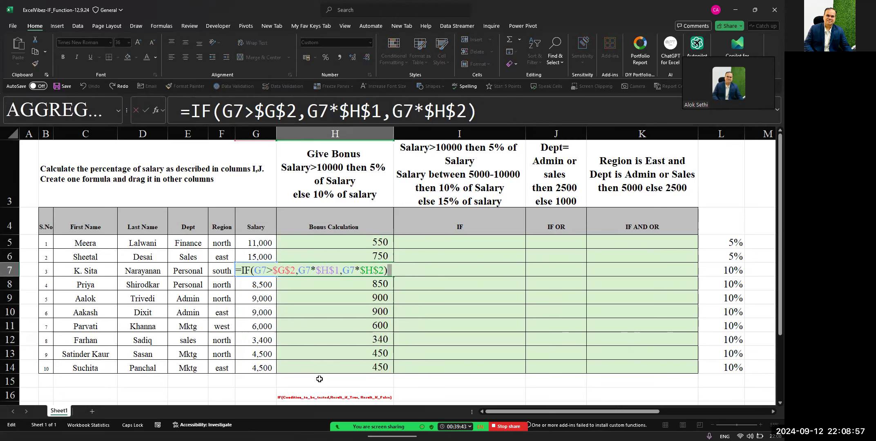
{"action": "key", "text": "Return"}
{"action": "key", "text": "F2"}
{"action": "key", "text": "Return"}
{"action": "key", "text": "F2"}
{"action": "key", "text": "Return"}
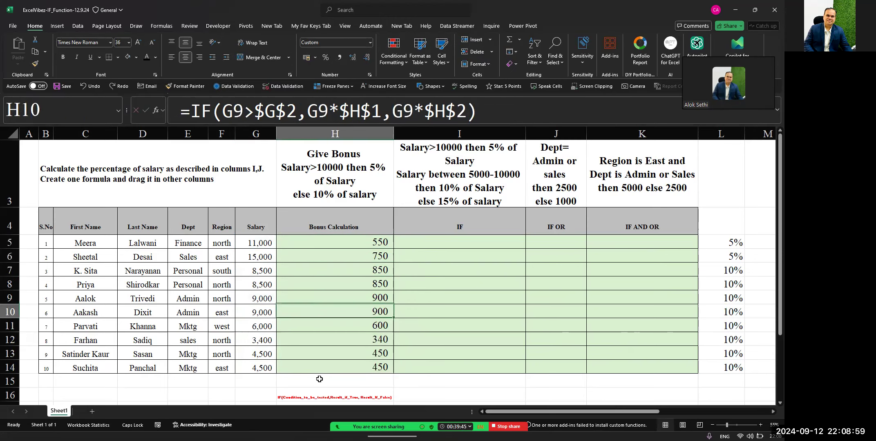
{"action": "key", "text": "F2"}
{"action": "key", "text": "Return"}
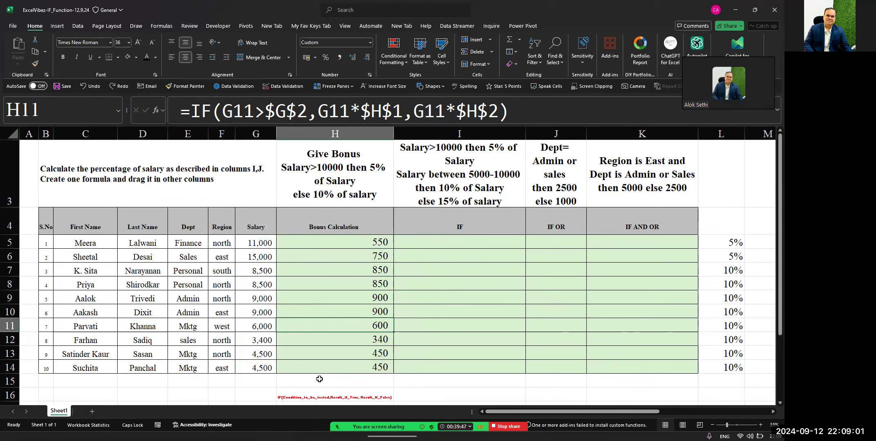